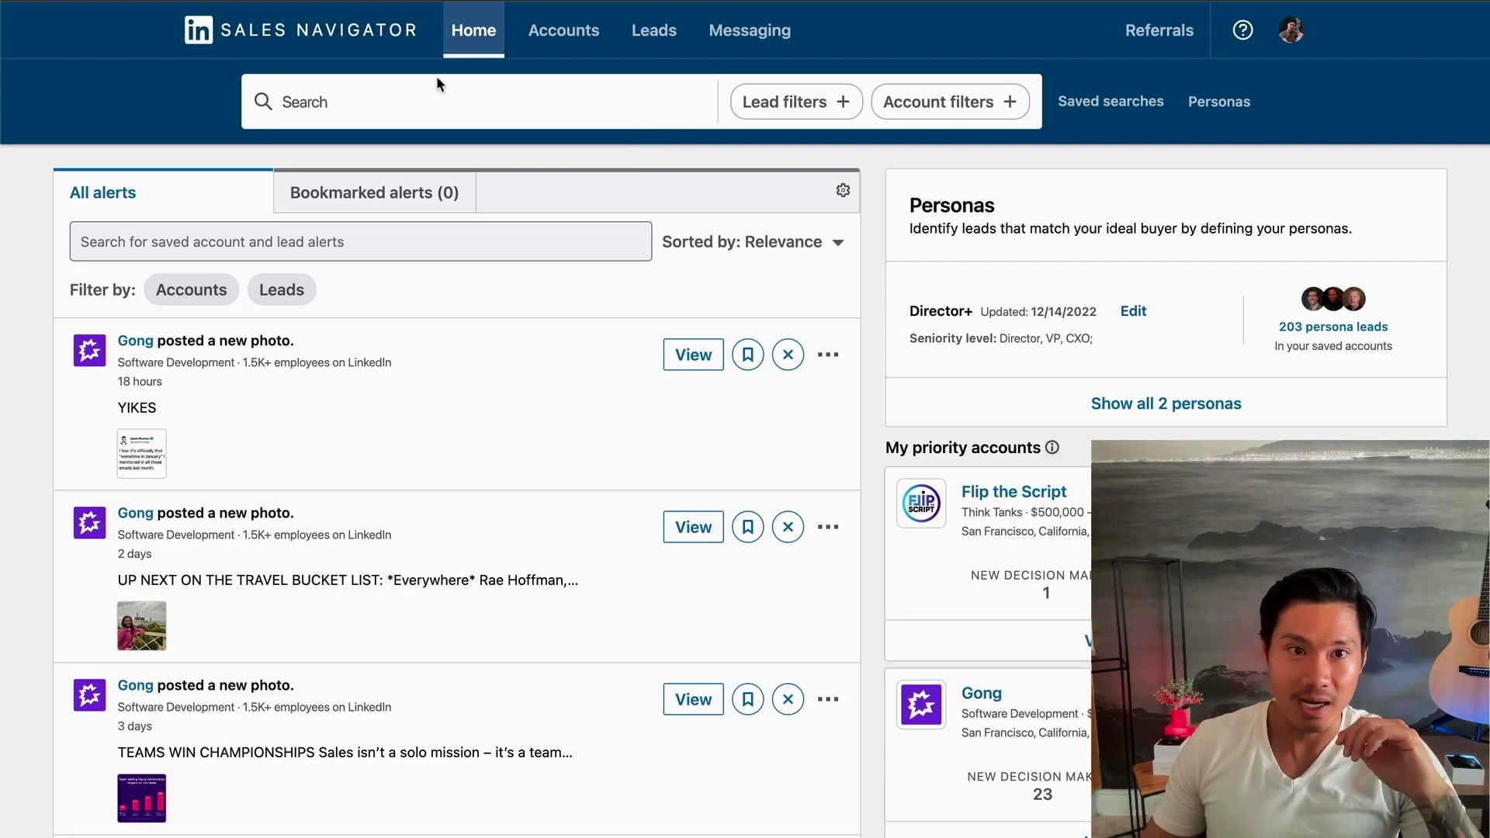
# - Start a new lead search filtered to company headcount 1-10, giving 33M+ results
pyautogui.click(406, 98)
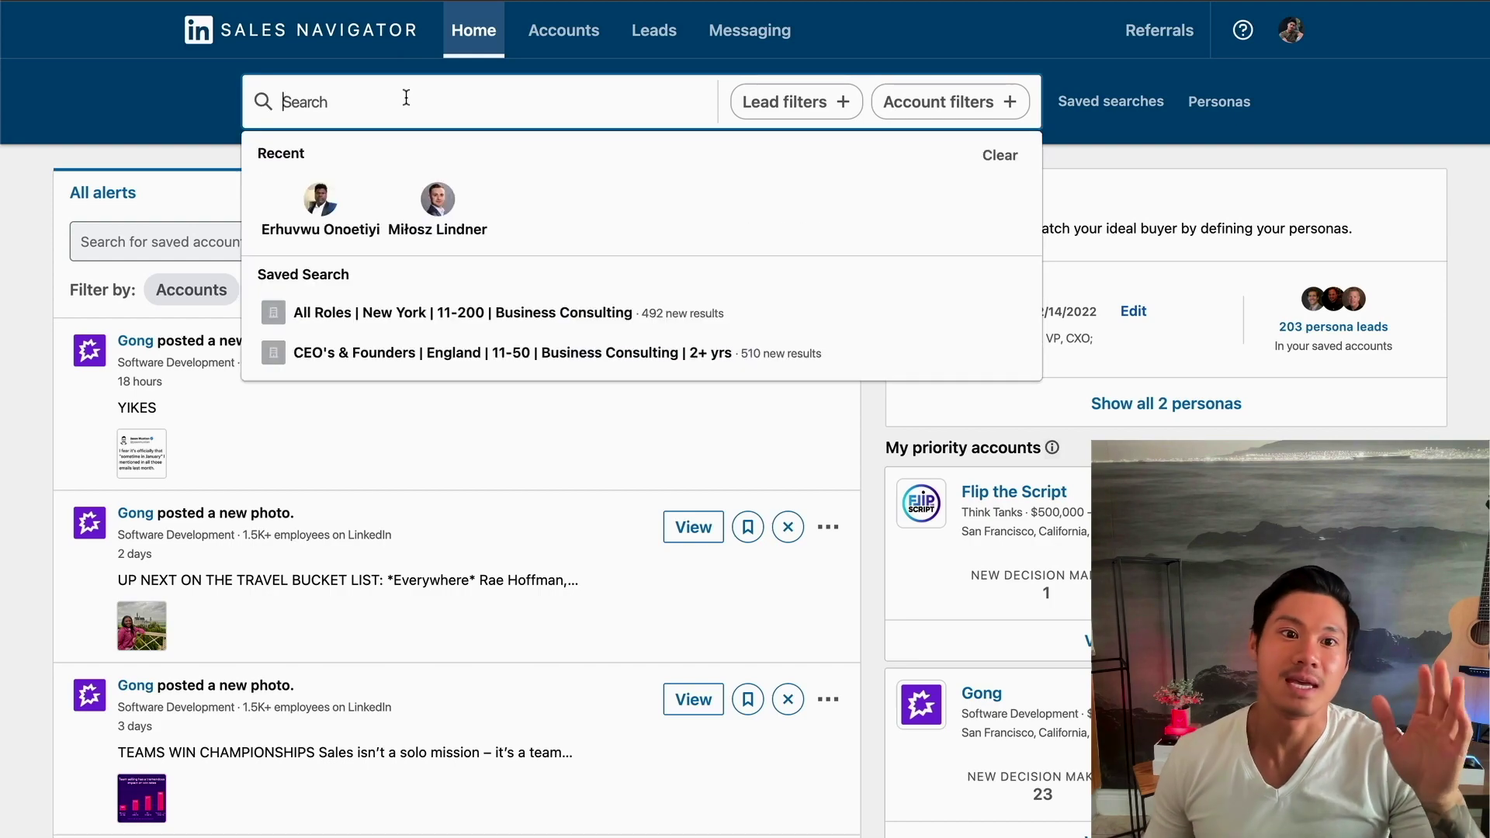
pyautogui.click(782, 113)
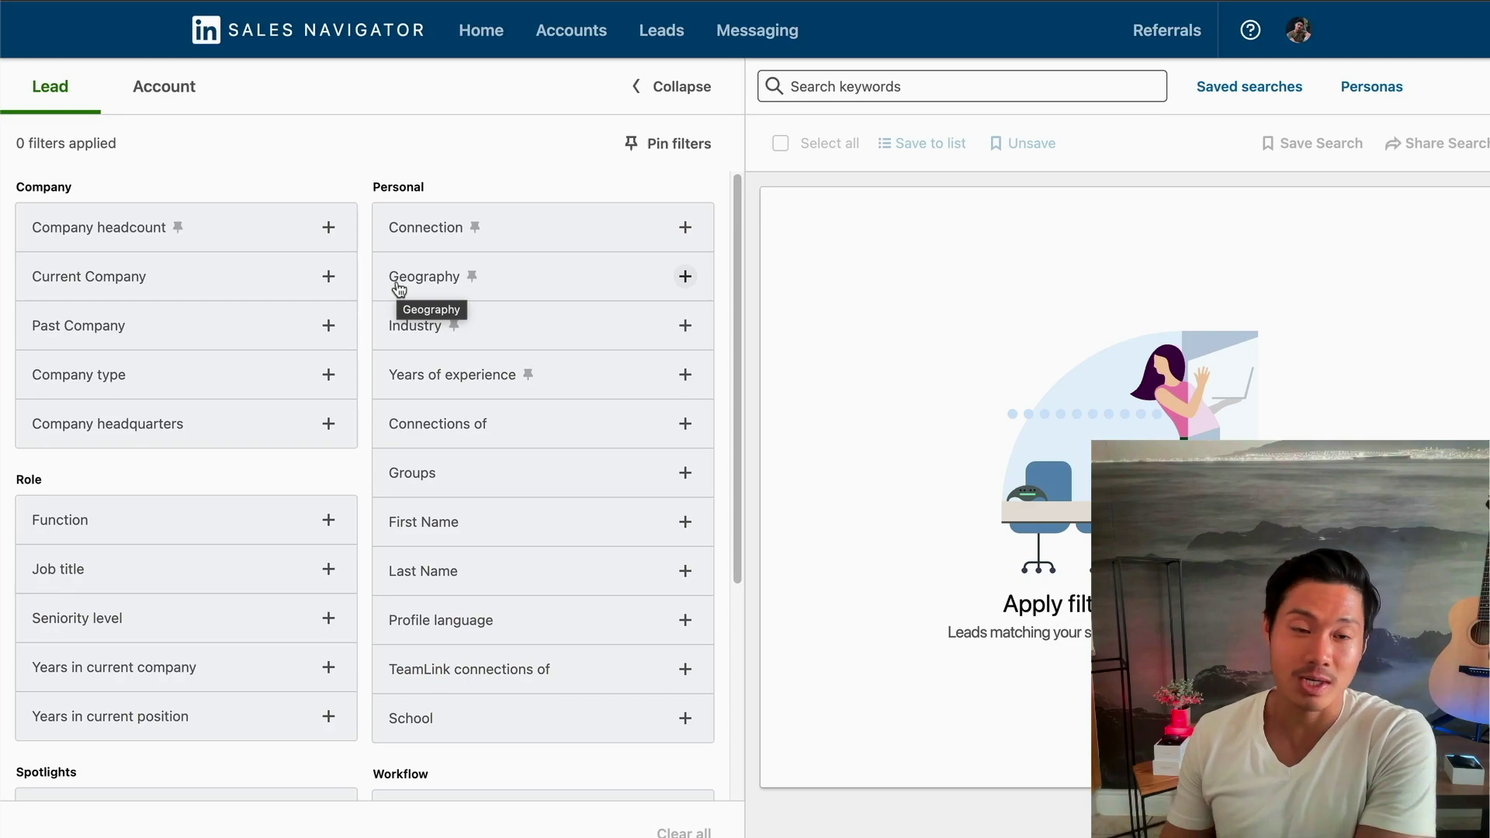
pyautogui.click(284, 228)
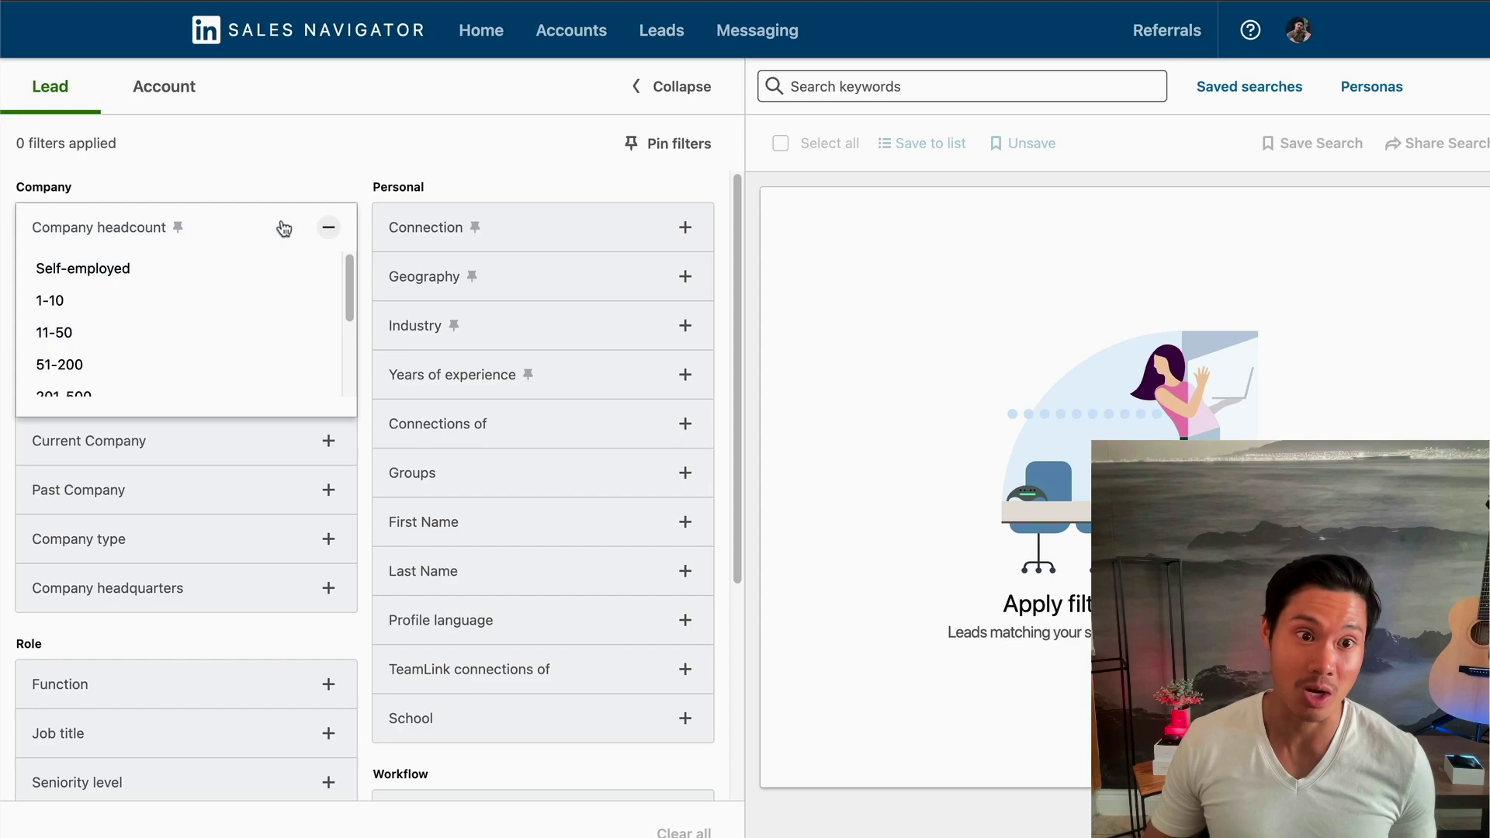
pyautogui.click(116, 288)
pyautogui.scroll(-3, 161, 363)
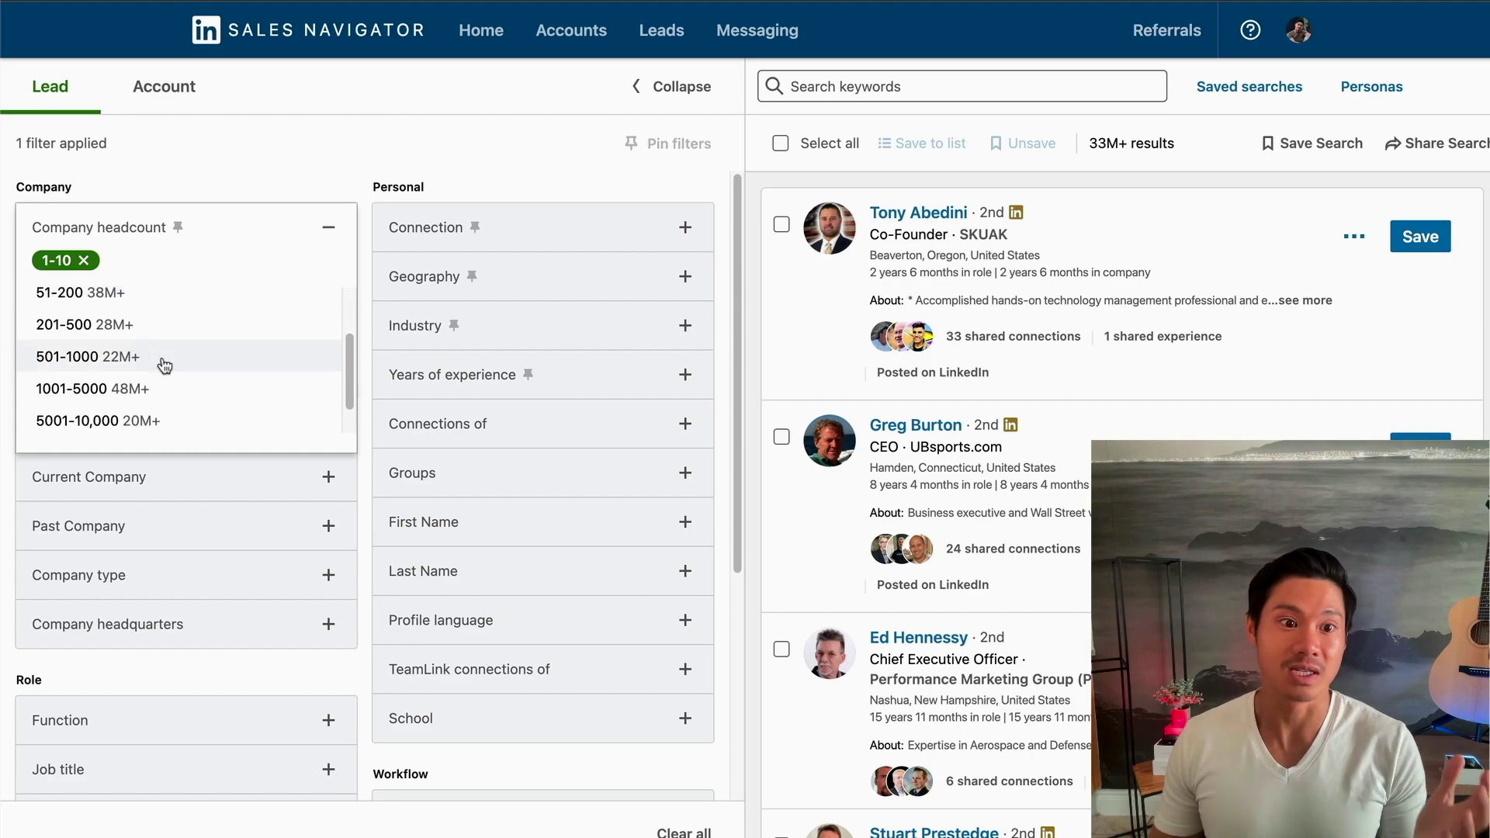
pyautogui.scroll(-2, 217, 341)
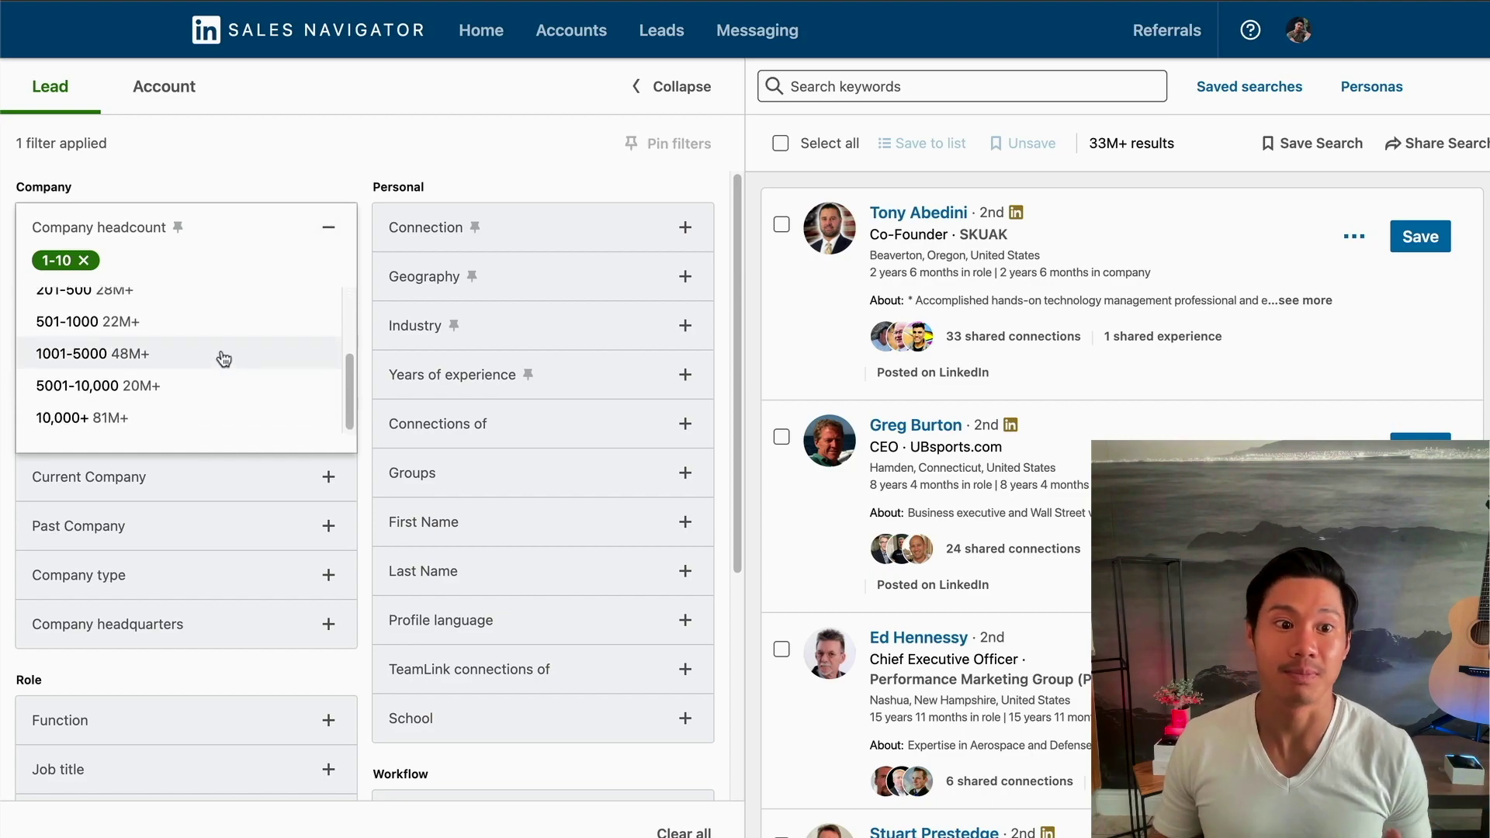
pyautogui.click(250, 166)
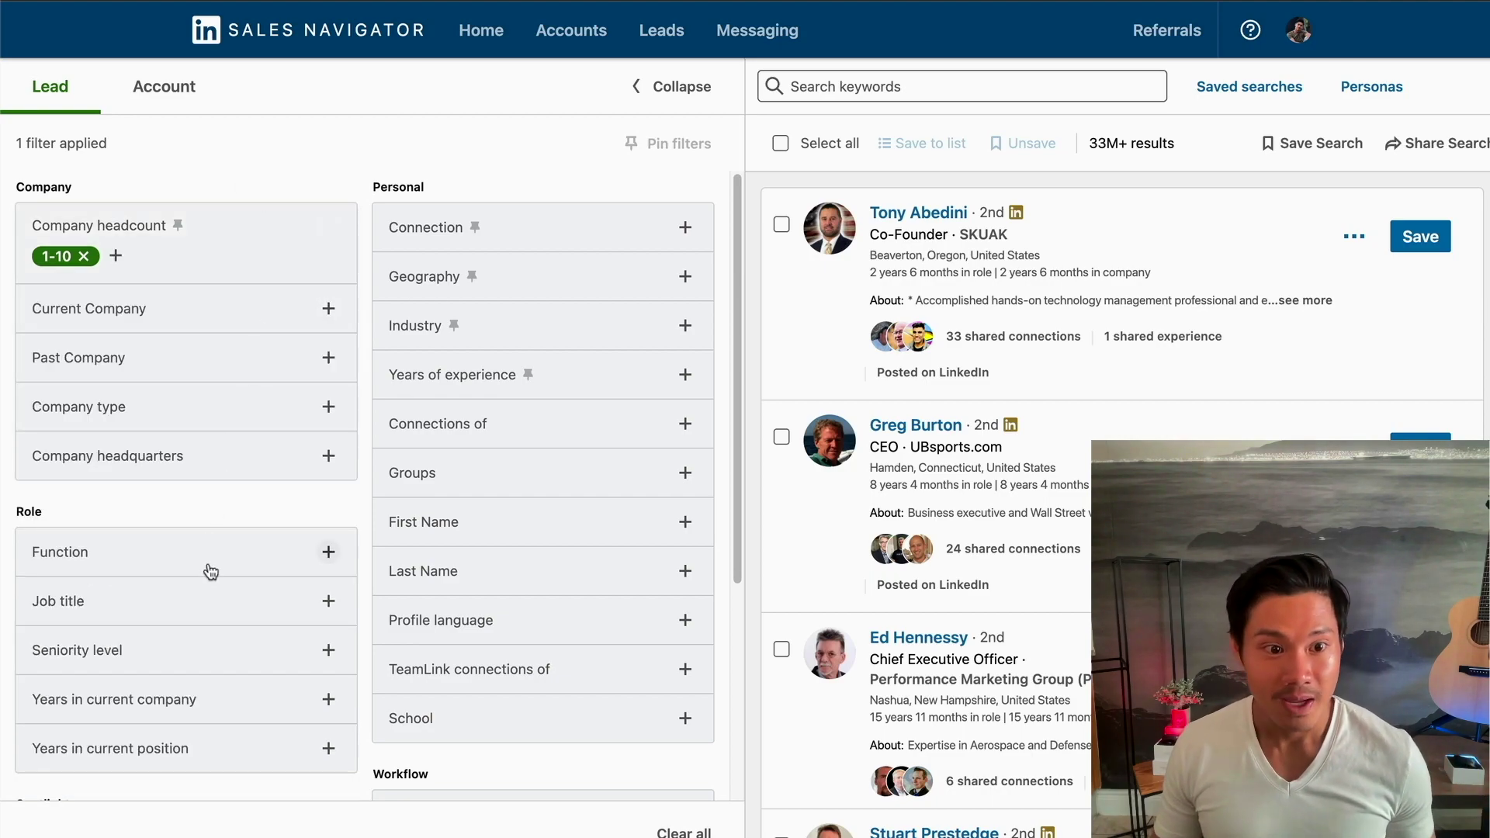
# - Add ceo and Founder as job title filters
pyautogui.click(177, 612)
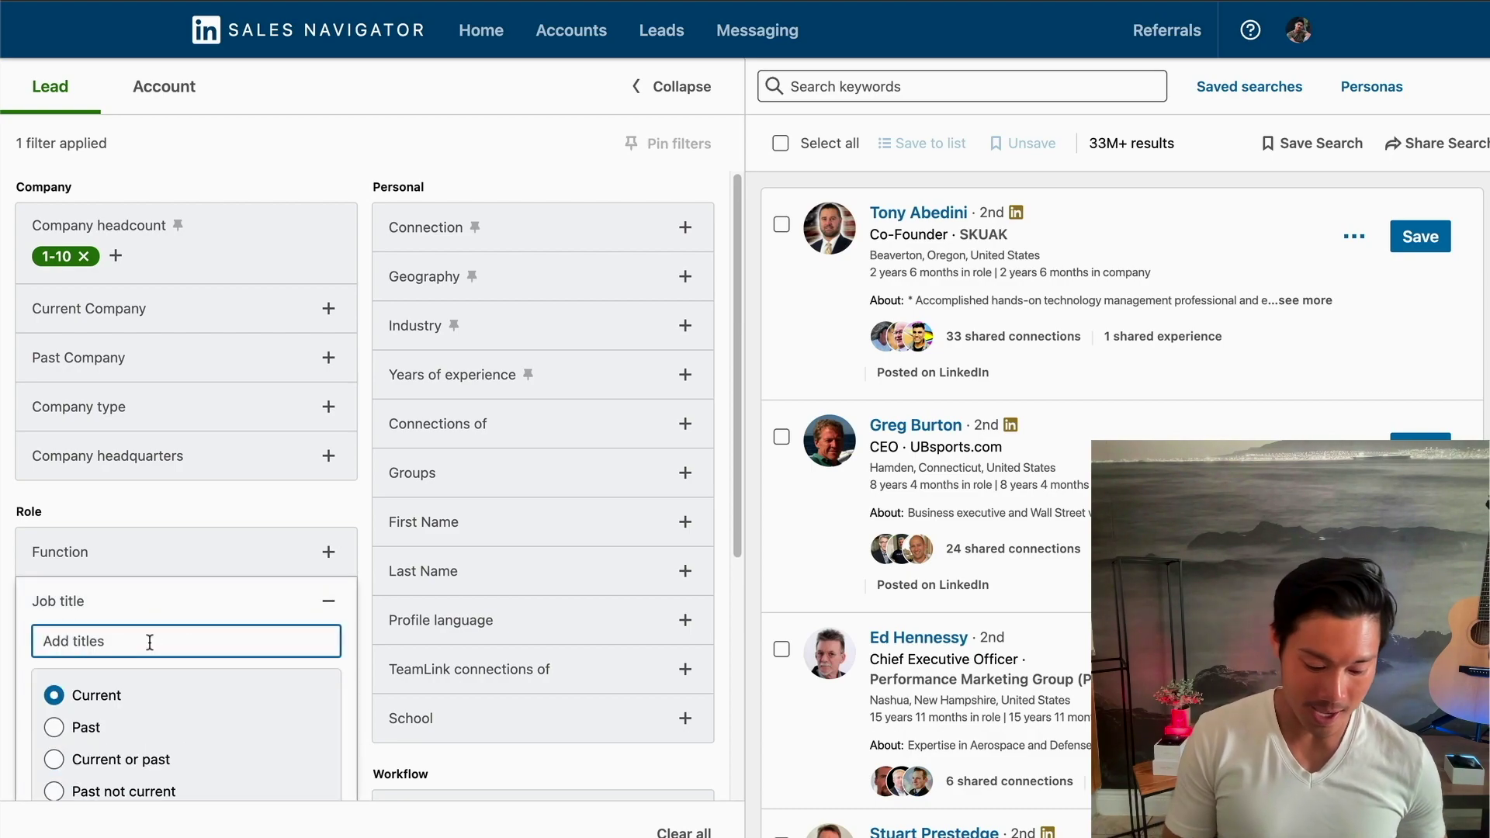
pyautogui.write('ceo')
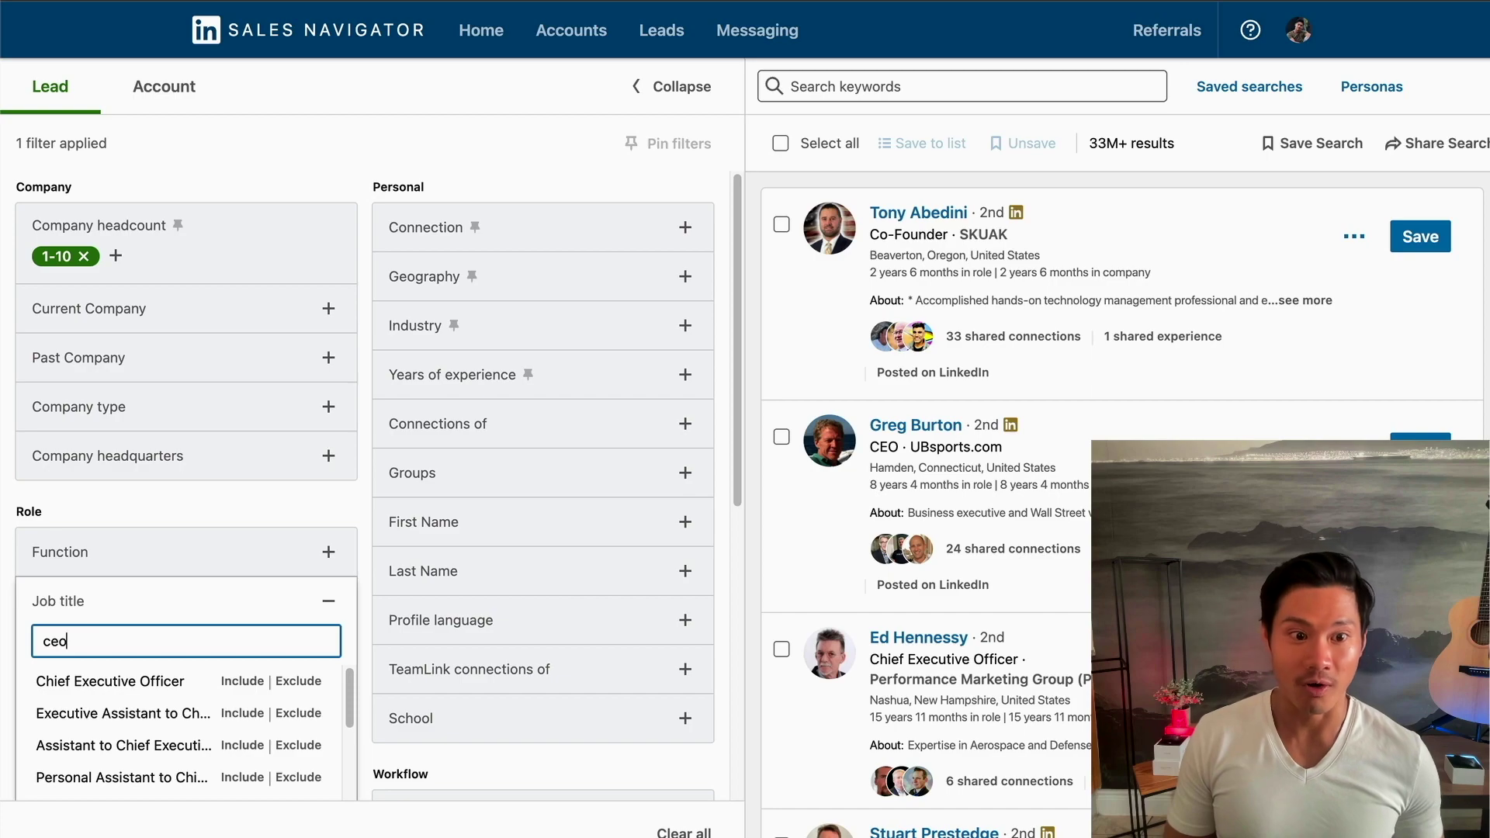
pyautogui.press('Return')
pyautogui.write('founder')
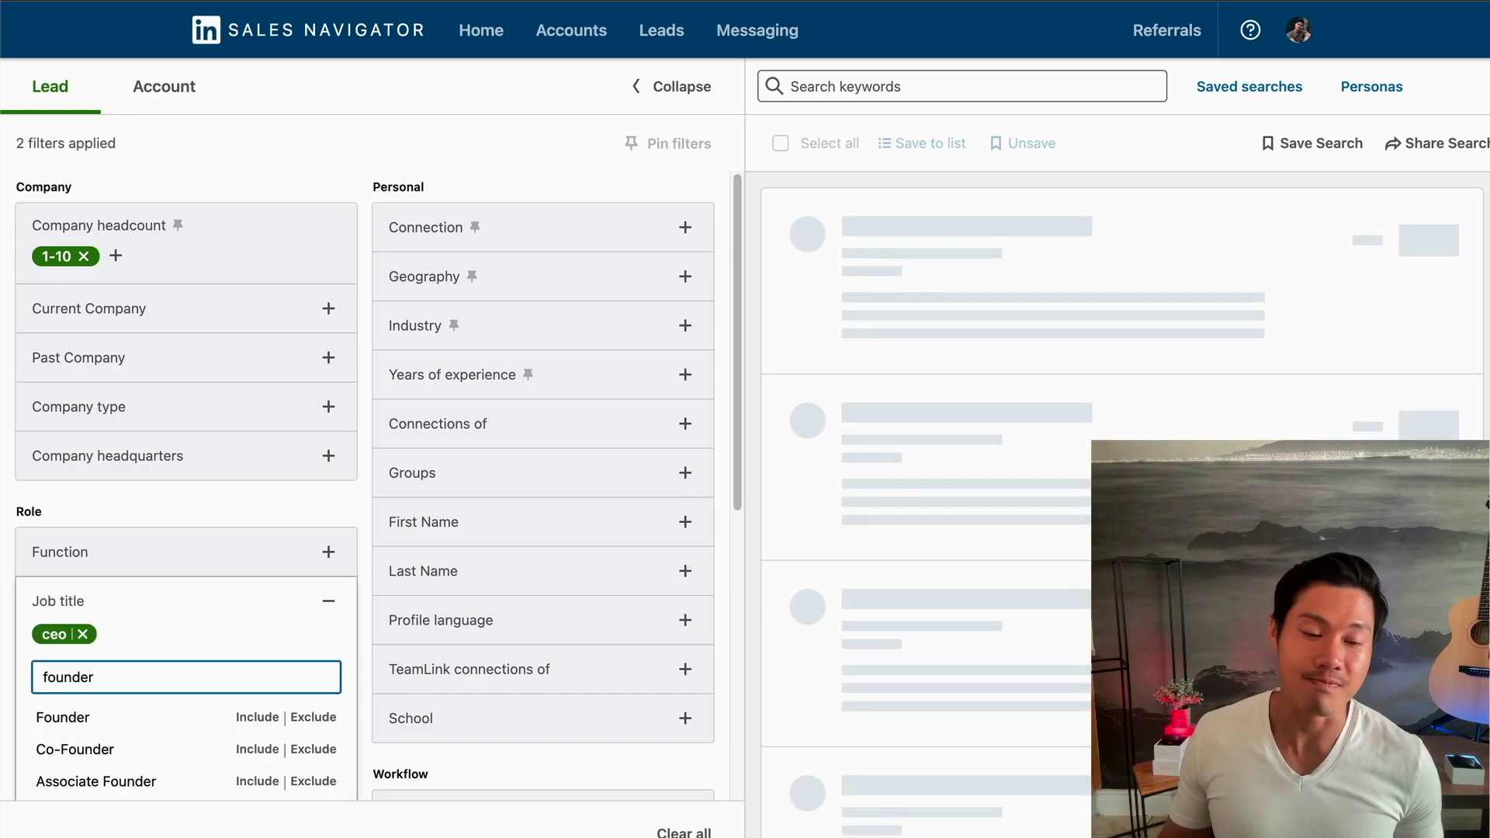
pyautogui.scroll(-1, 137, 656)
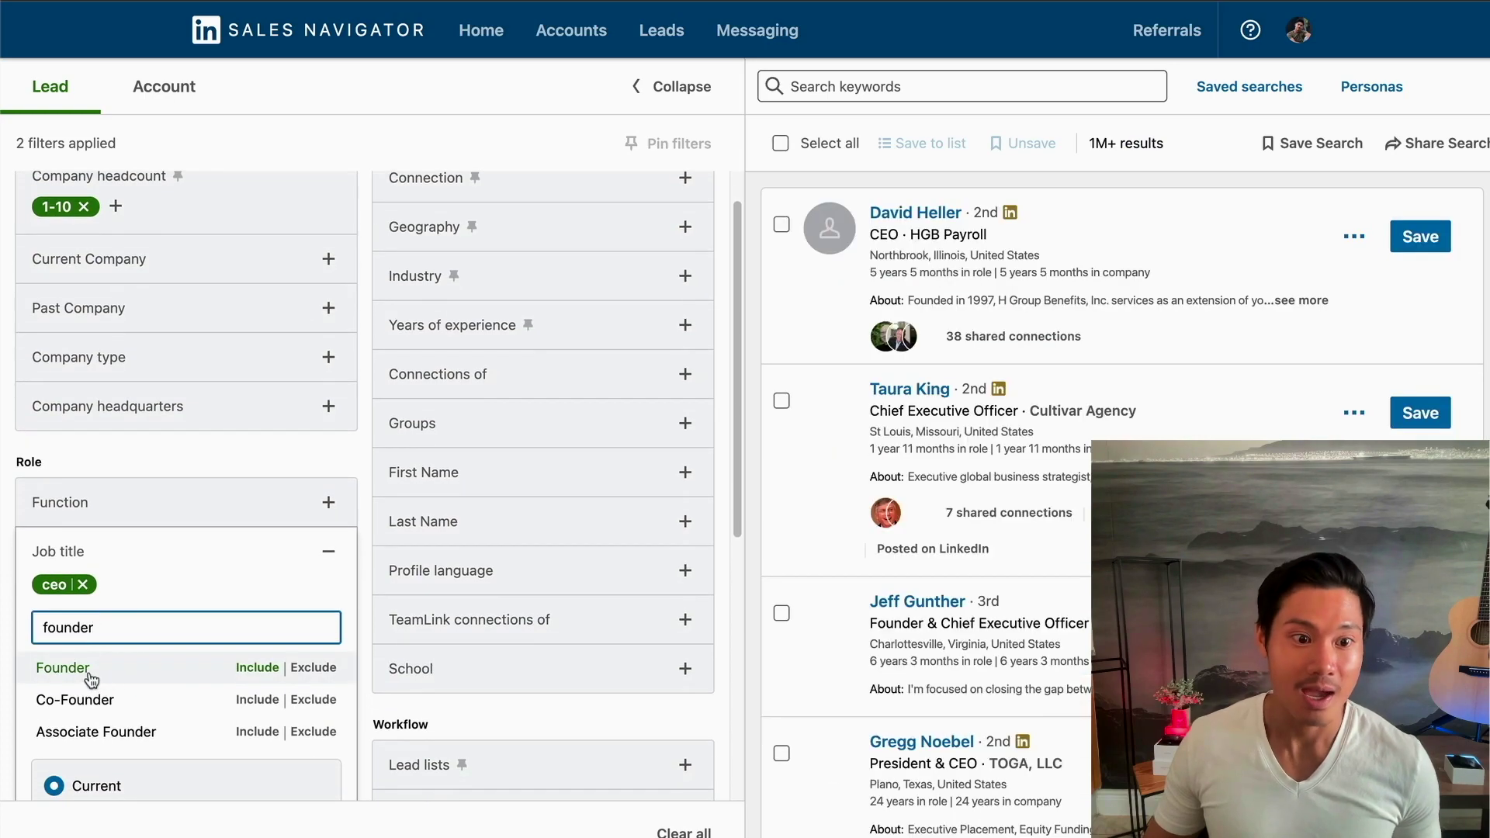
pyautogui.click(95, 682)
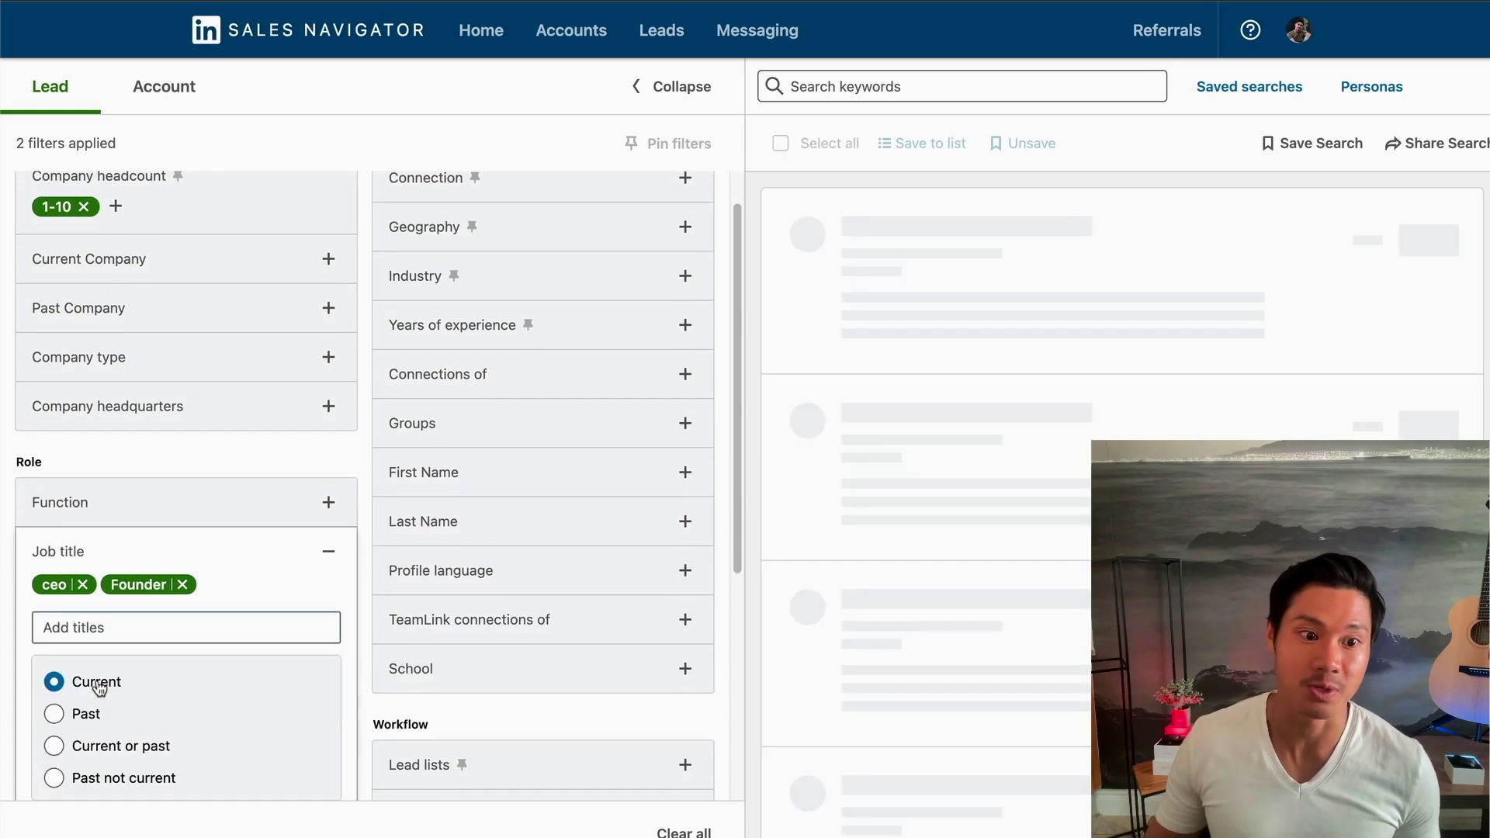
pyautogui.scroll(-5, 180, 601)
pyautogui.scroll(1, 183, 606)
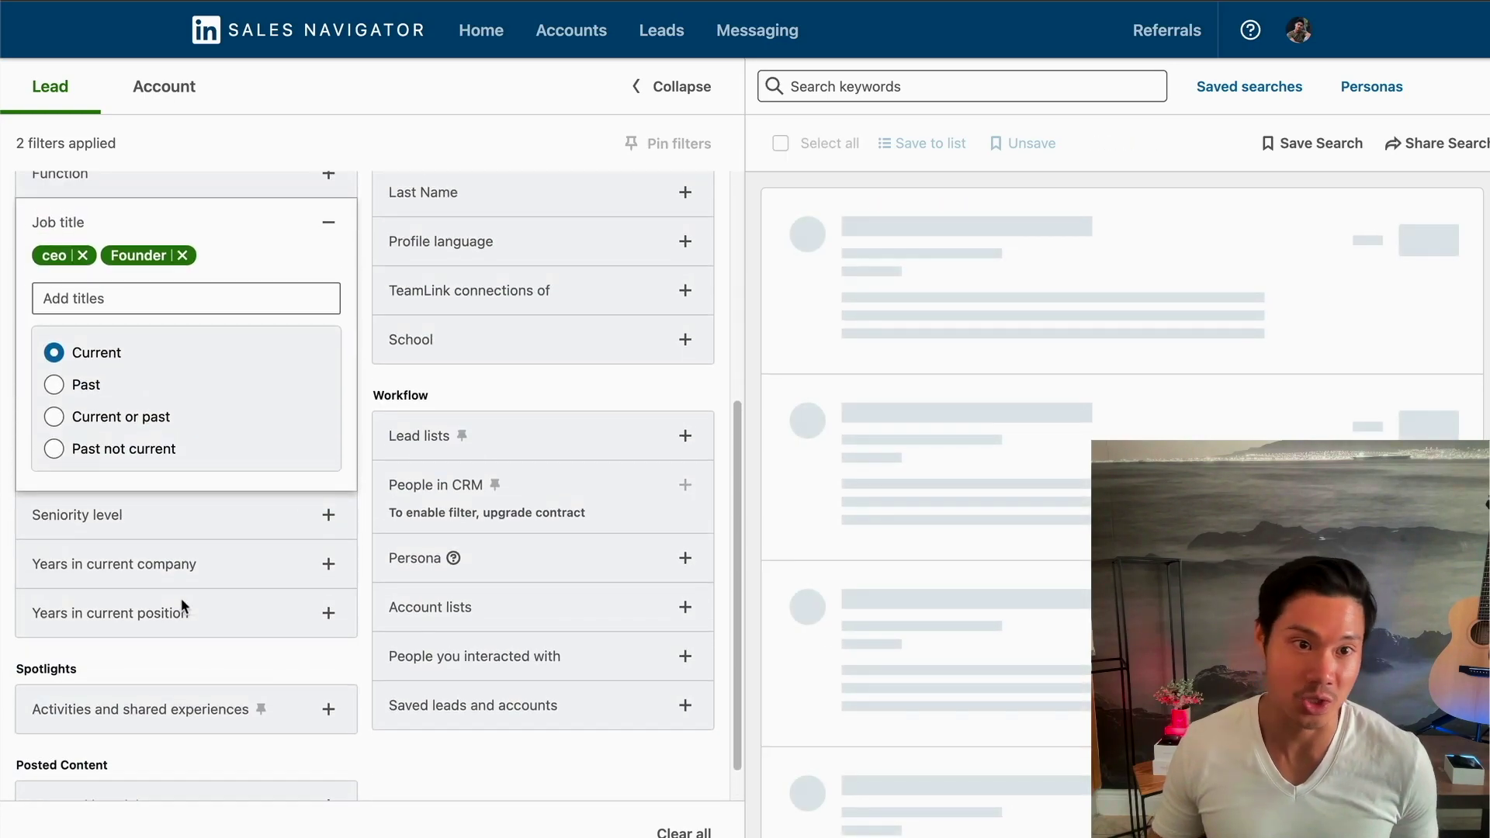
pyautogui.click(226, 652)
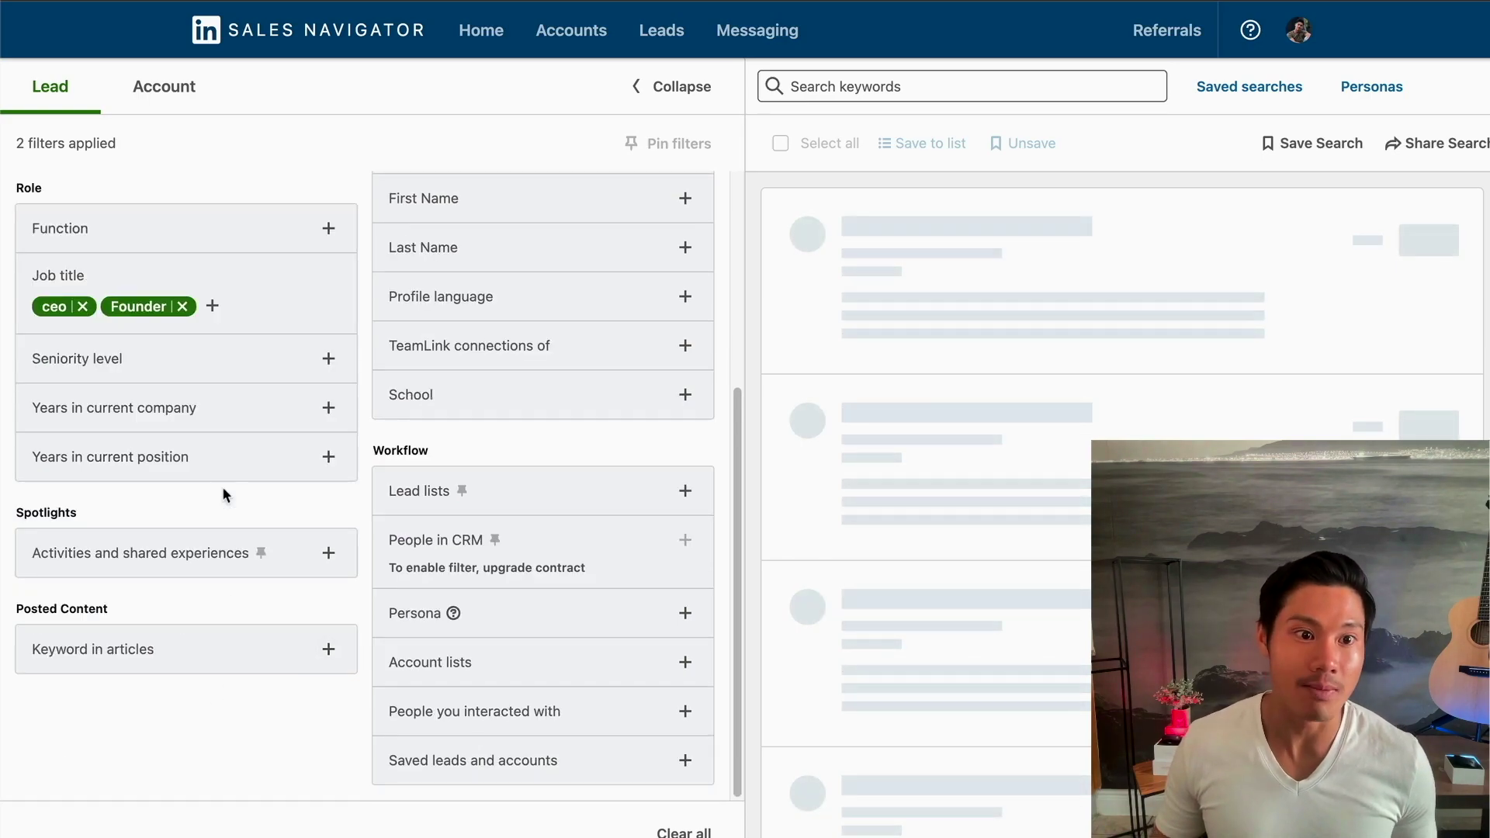
# - Limit leads to 3 to 5 years in current company and check the Profile language options
pyautogui.click(193, 414)
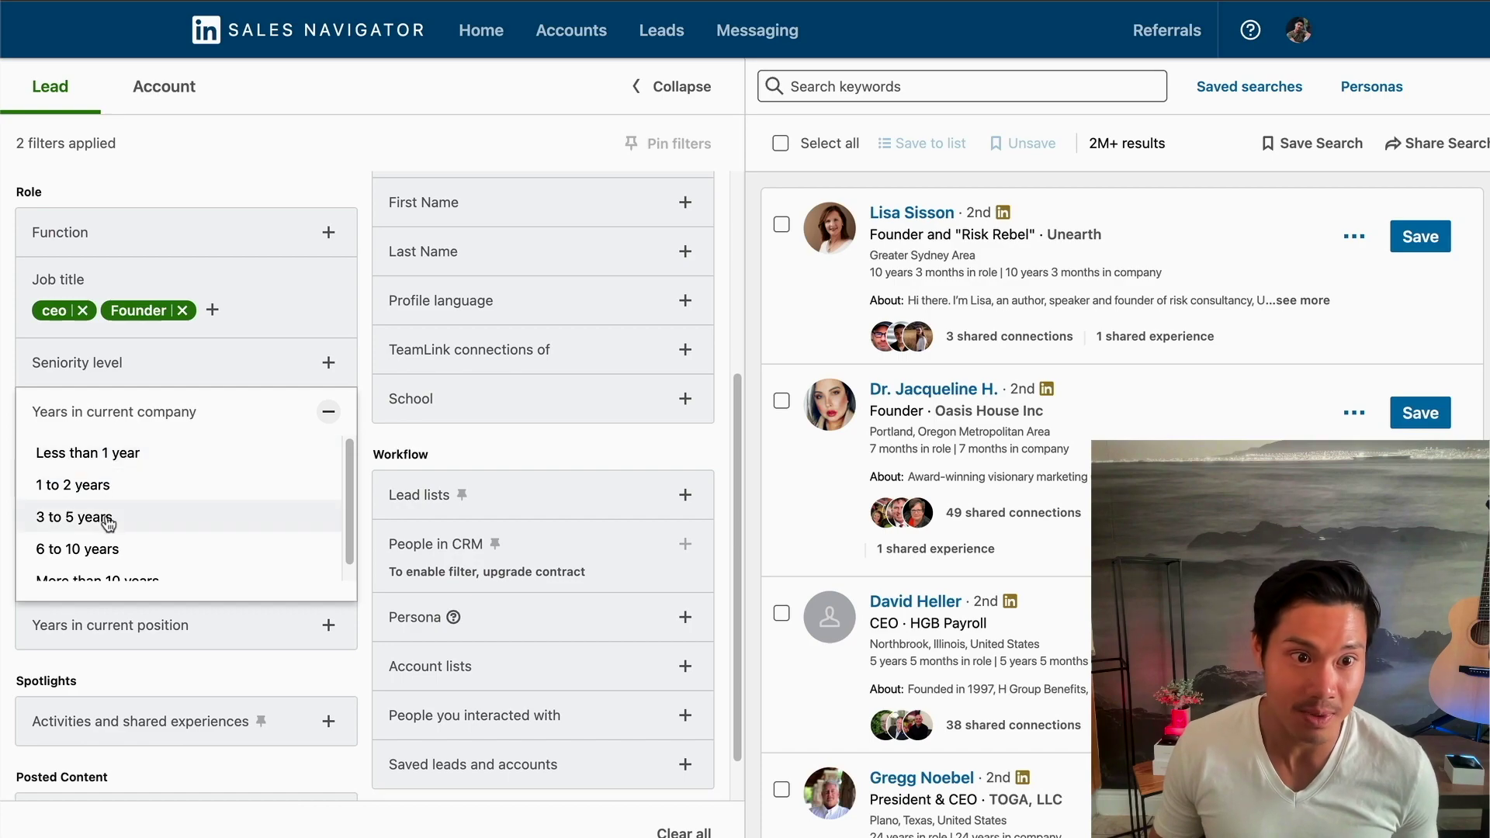
pyautogui.click(111, 518)
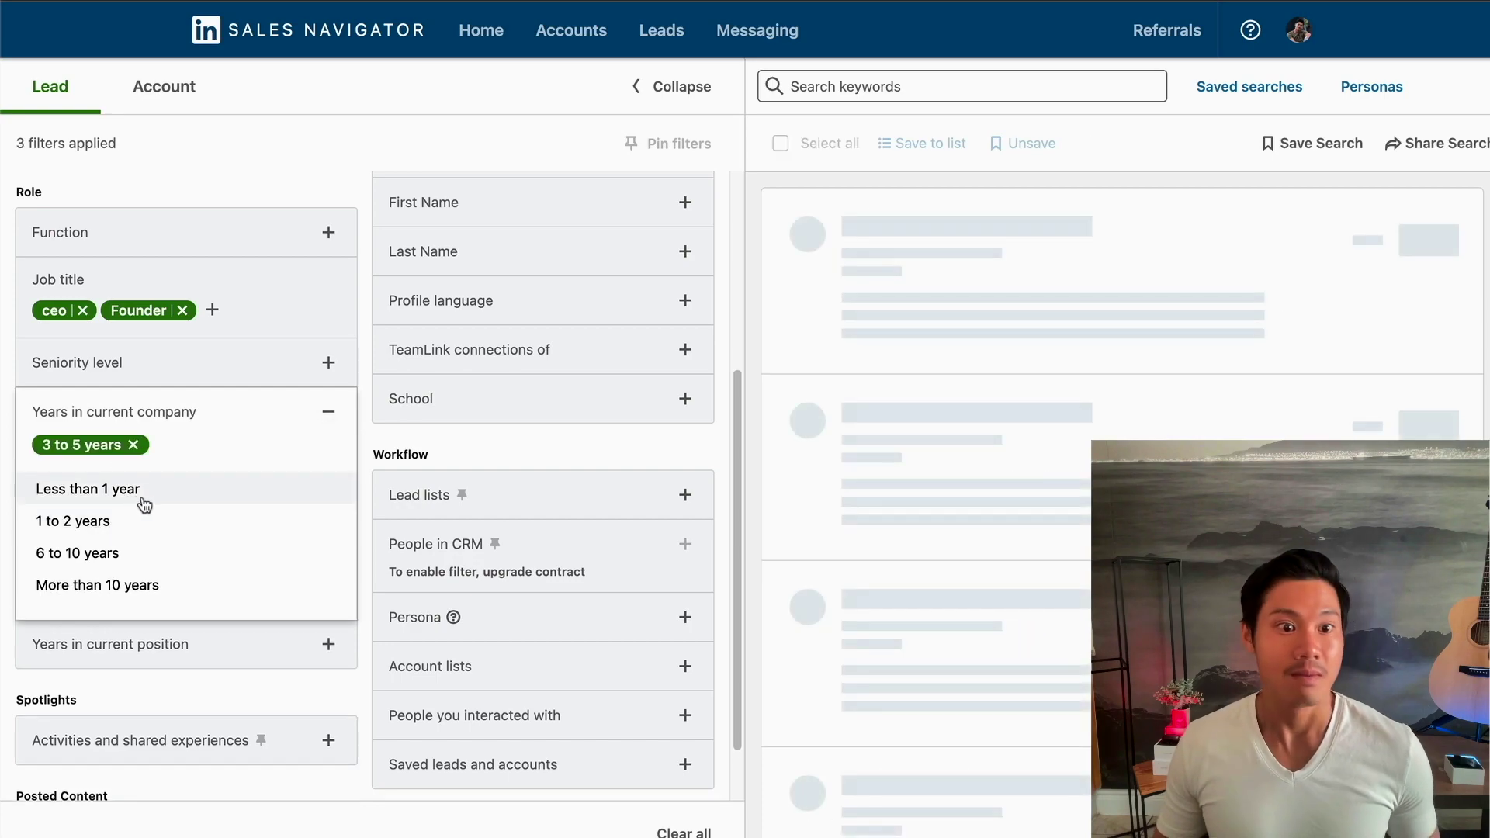
pyautogui.click(166, 687)
pyautogui.scroll(3, 263, 590)
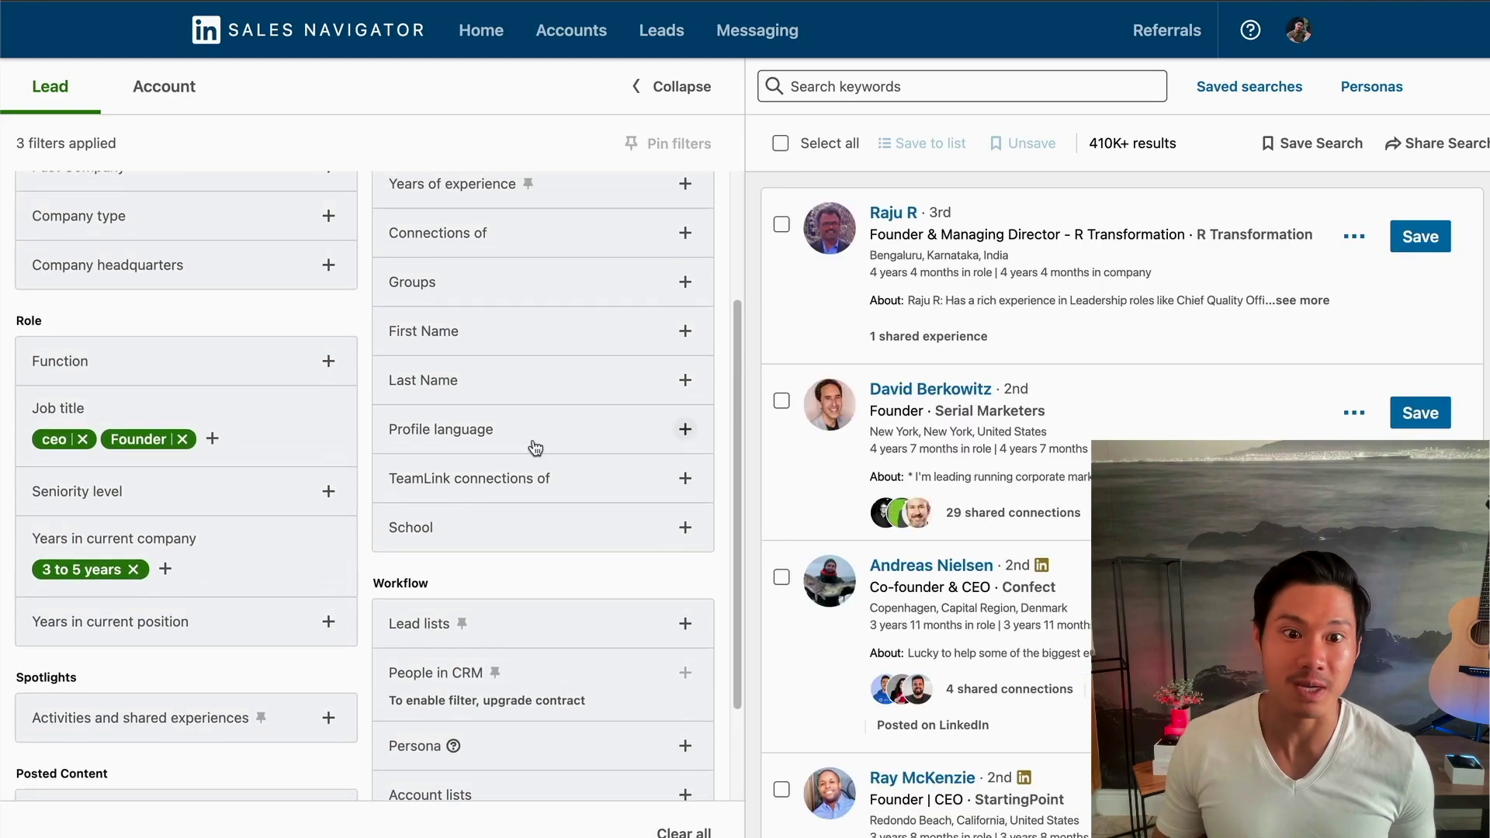
pyautogui.click(533, 447)
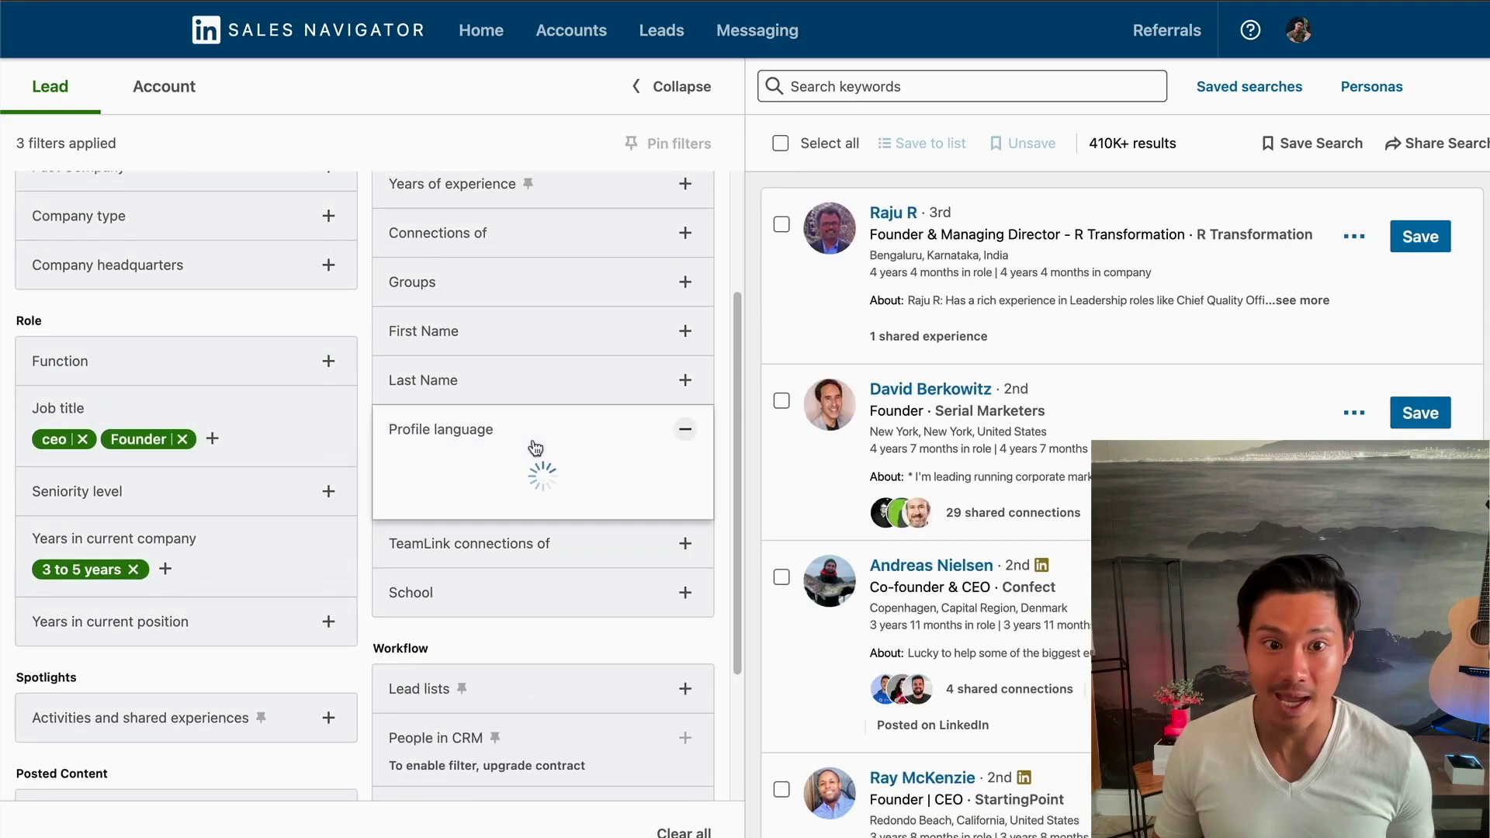
pyautogui.click(728, 440)
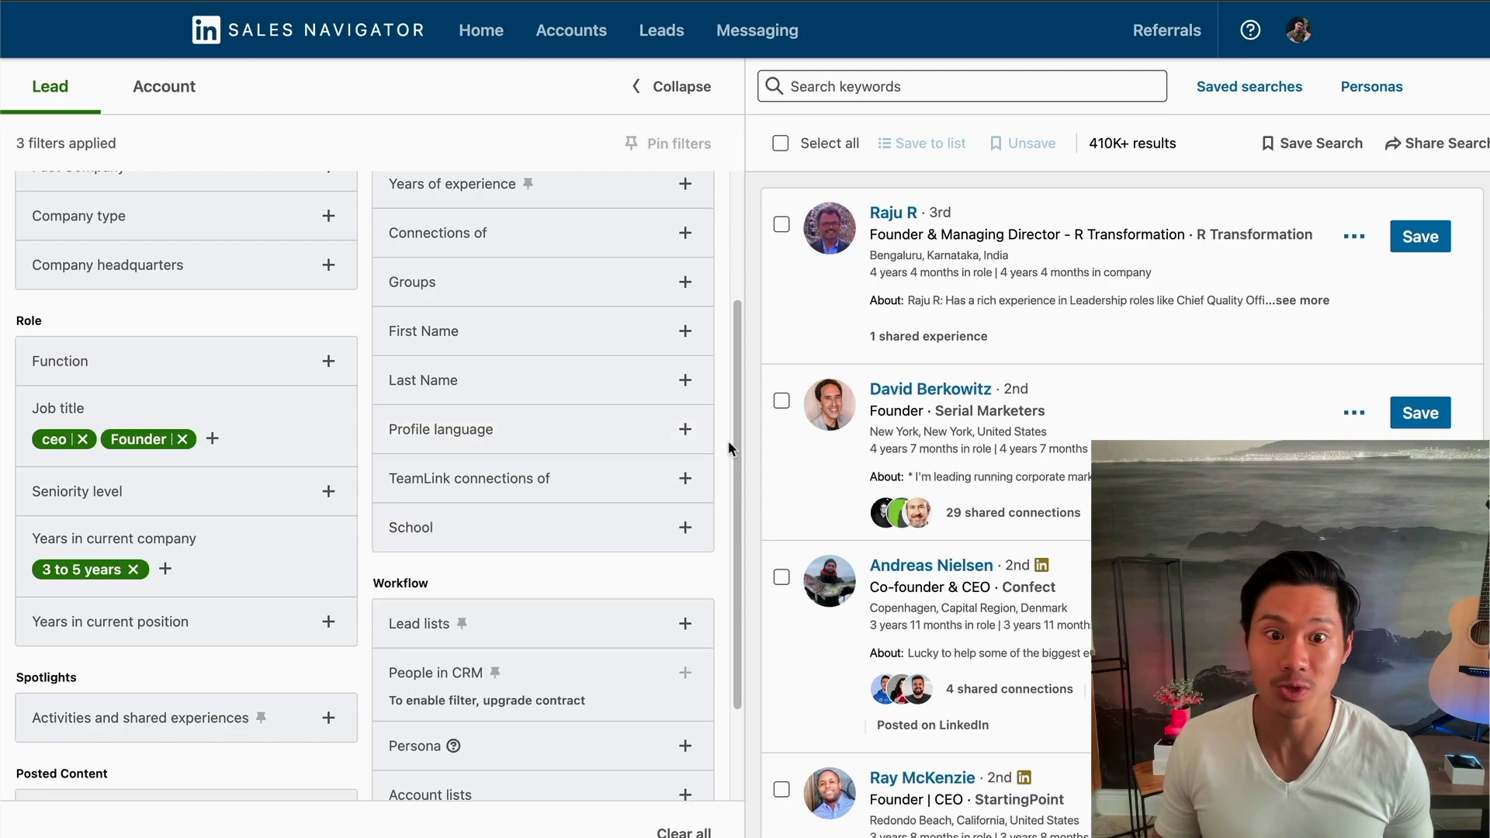
pyautogui.scroll(3, 728, 441)
pyautogui.scroll(2, 728, 441)
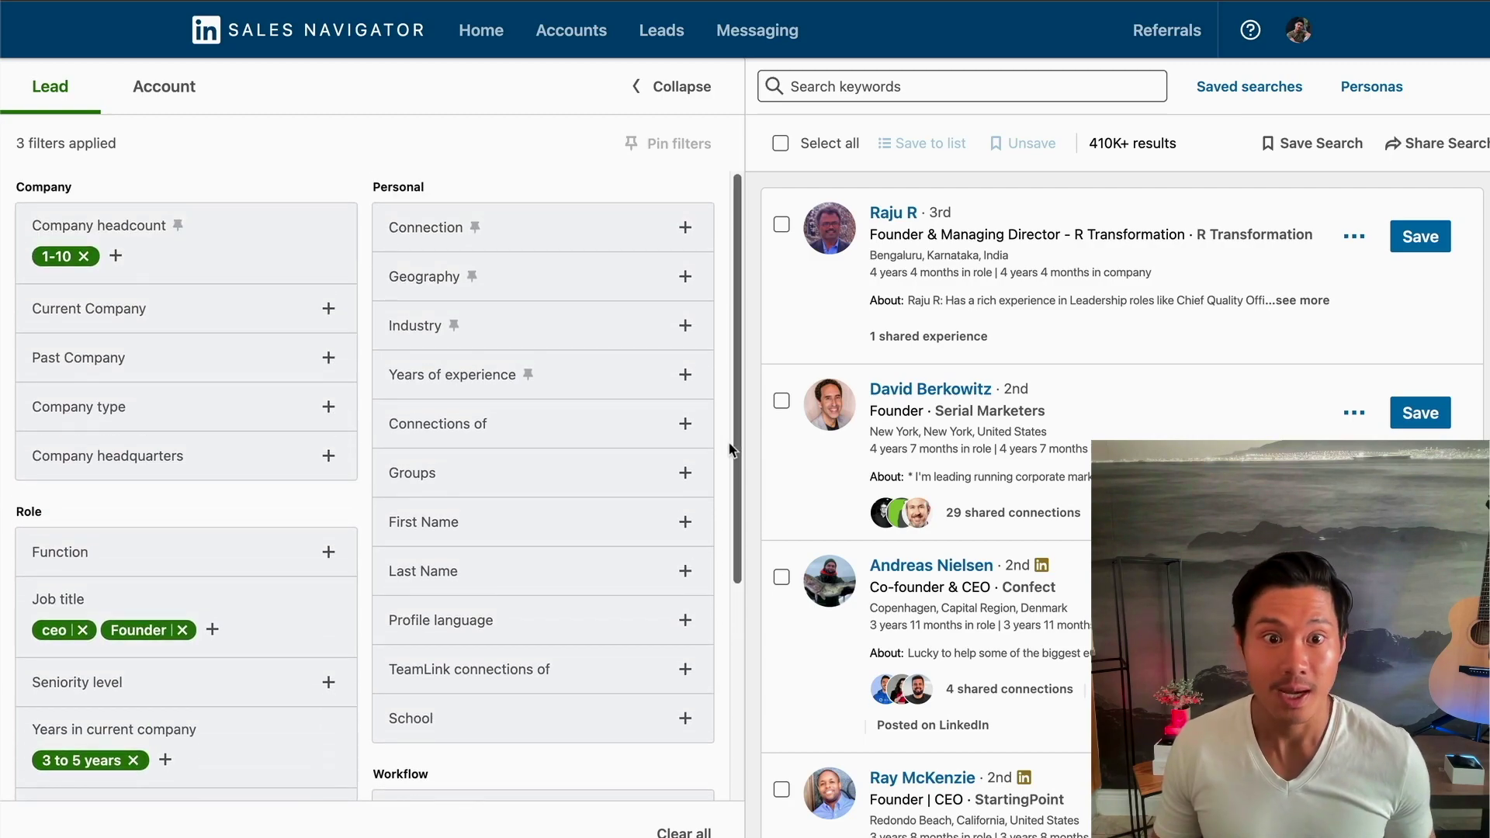
# - Narrow the search to the SaaS (Software as a Service) Networkers group, leaving 274 results
pyautogui.click(506, 289)
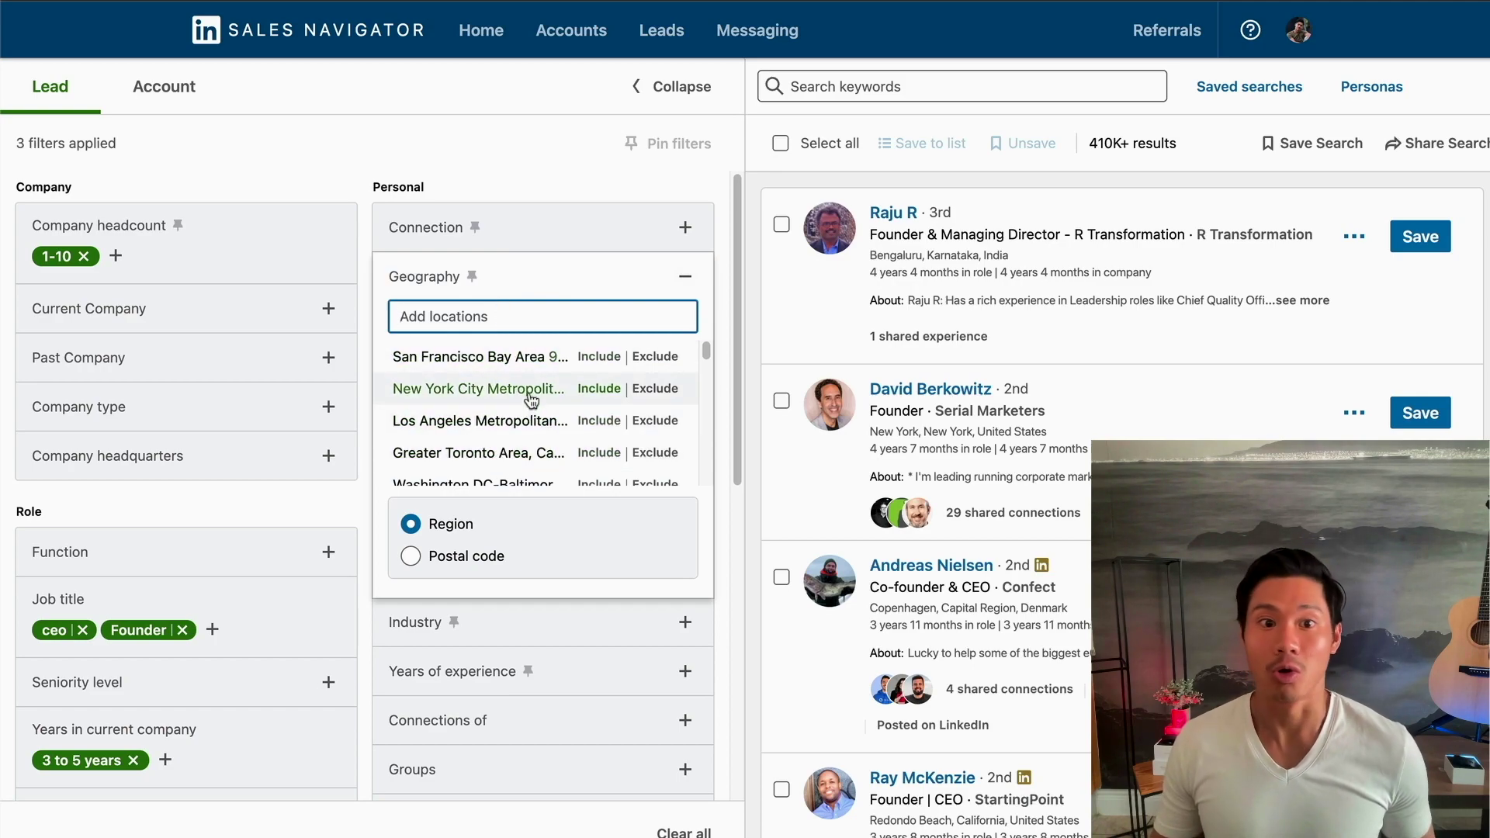
pyautogui.click(495, 151)
pyautogui.scroll(-1, 525, 329)
pyautogui.click(485, 465)
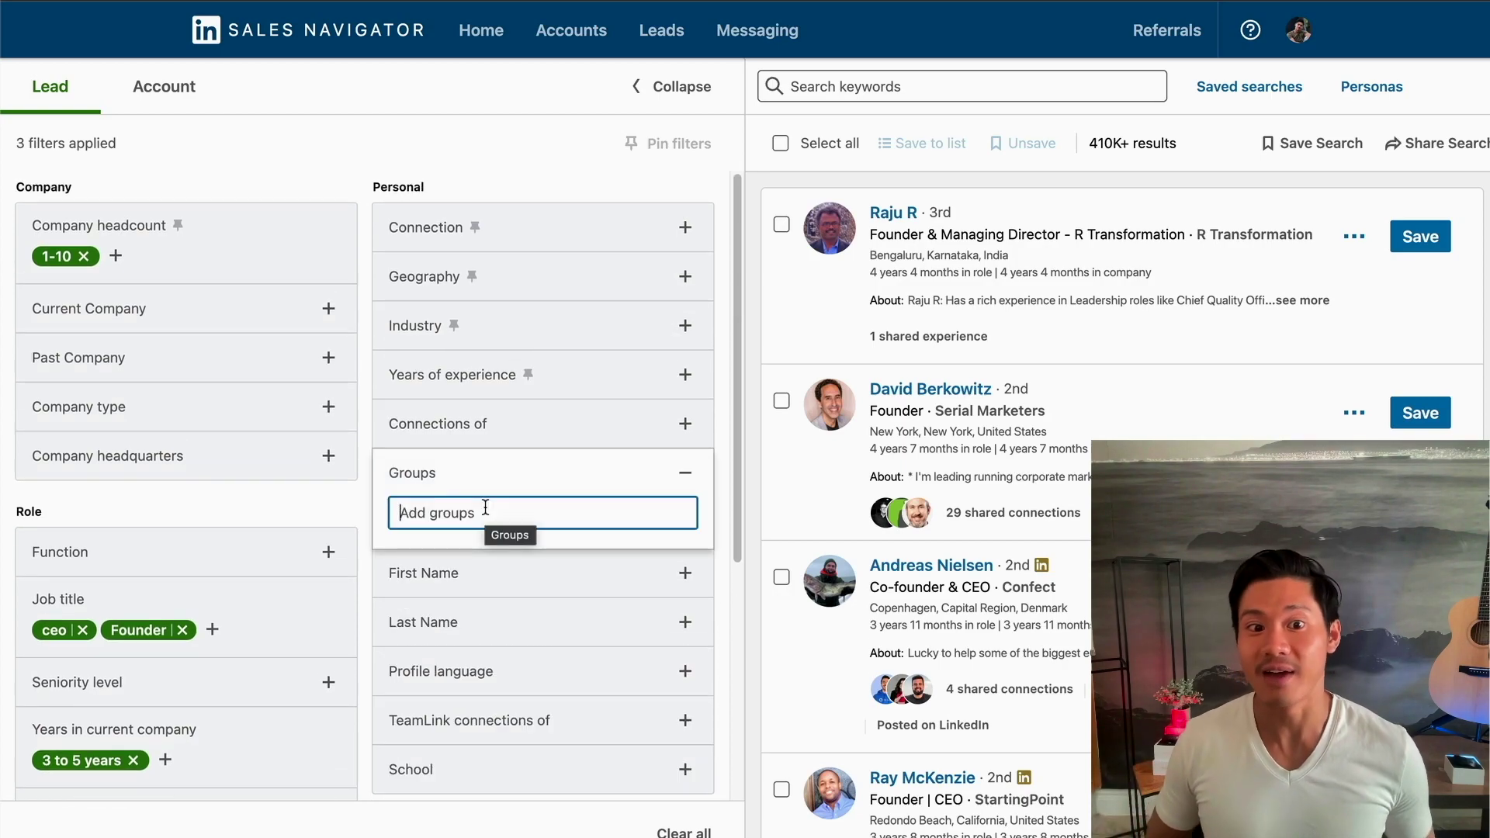
pyautogui.write('SaaS')
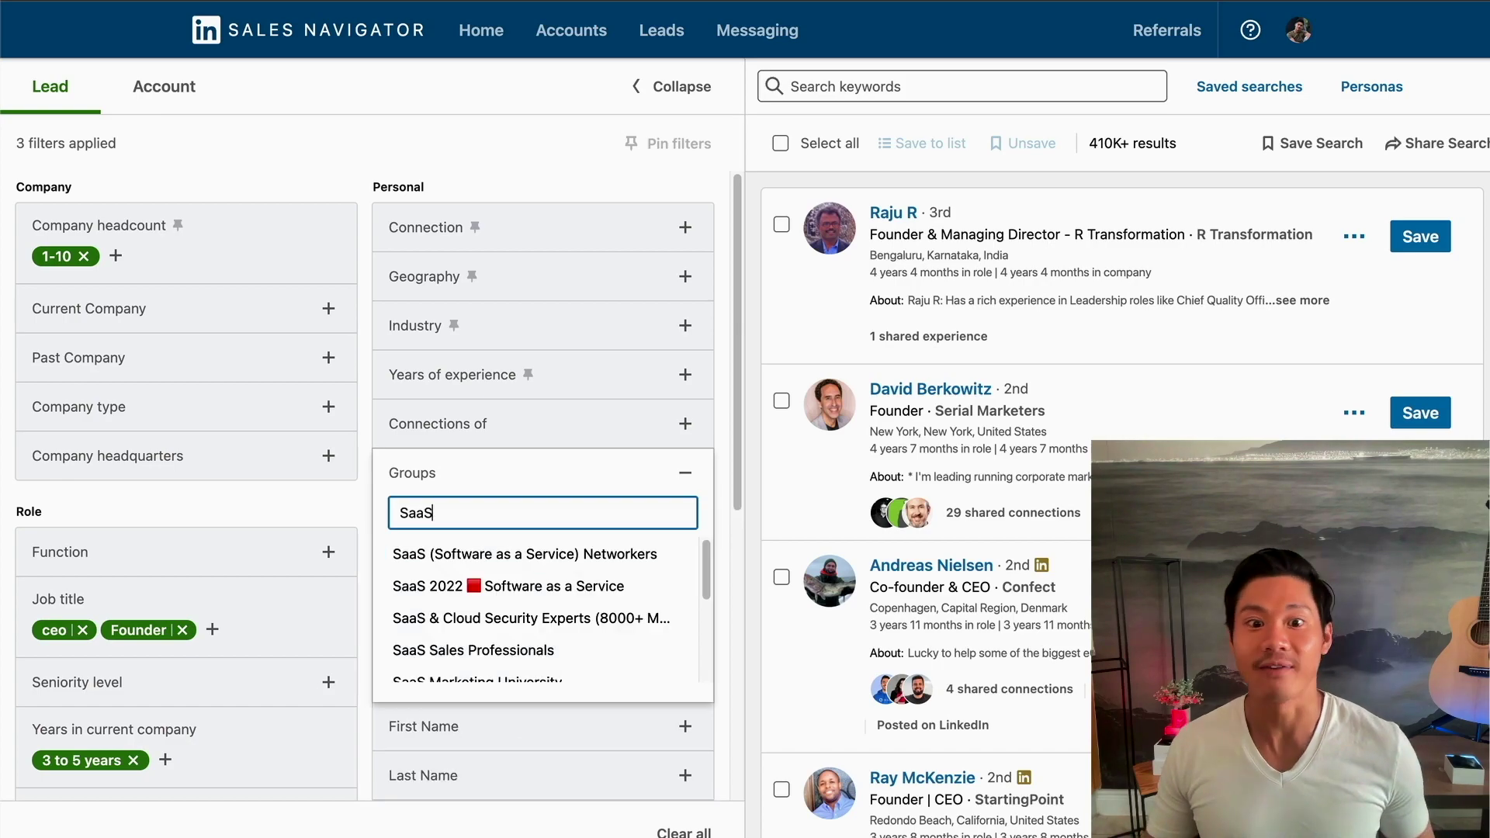
pyautogui.click(501, 559)
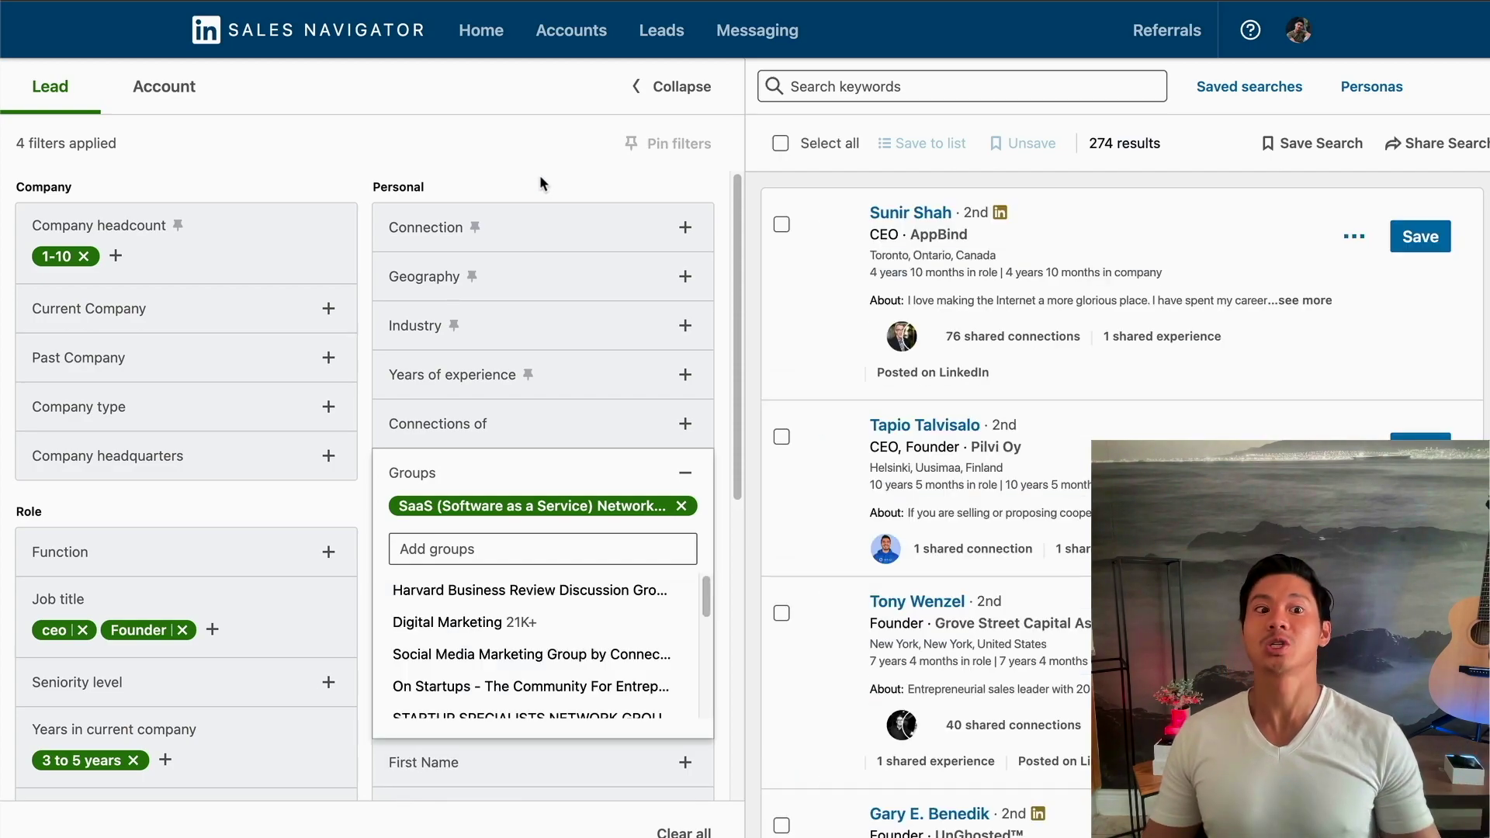
pyautogui.click(499, 137)
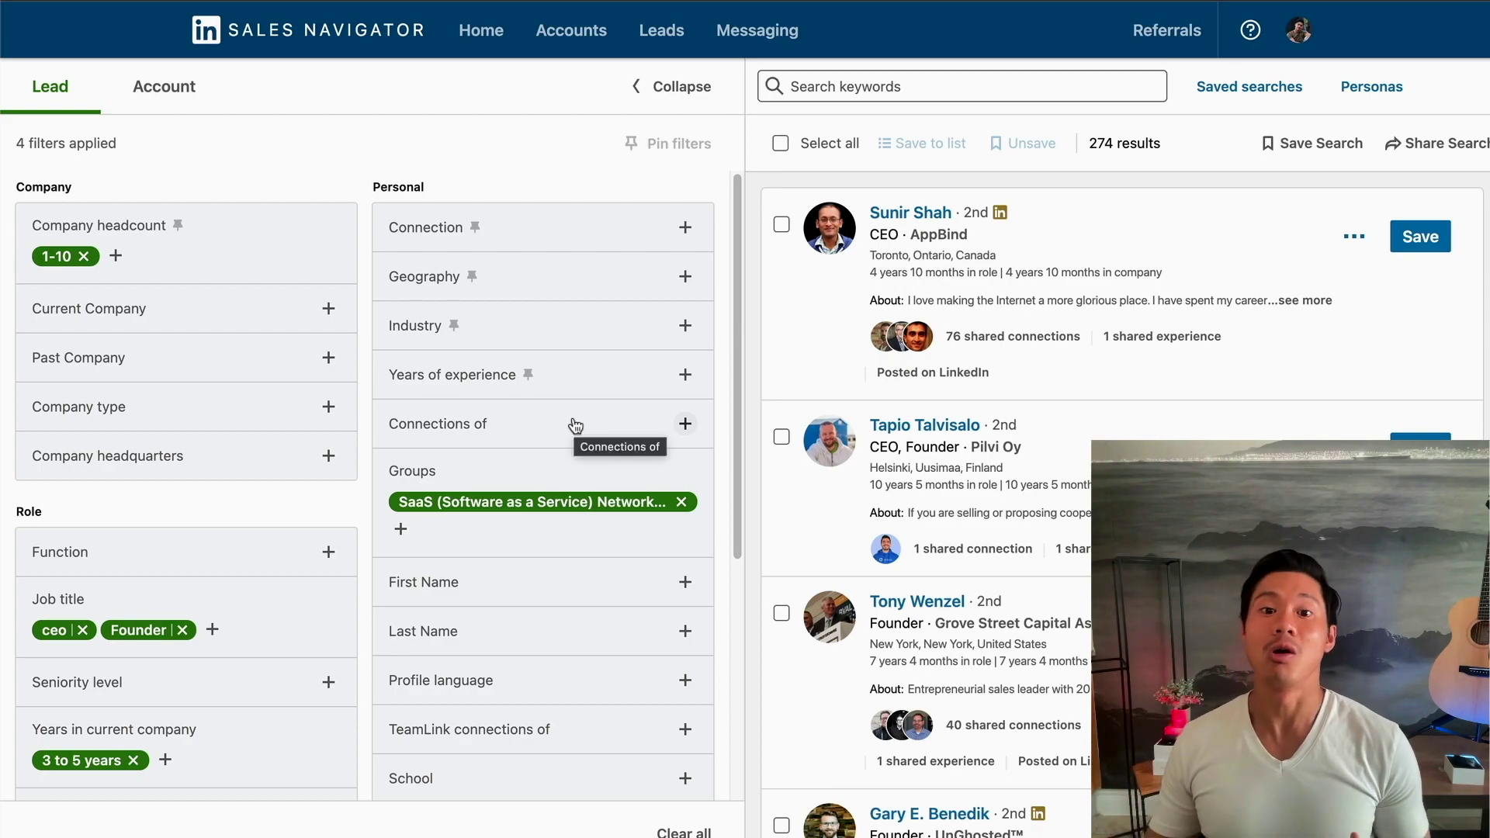
# - Show the saved lead searches list with new-result counts and dates
pyautogui.click(1249, 88)
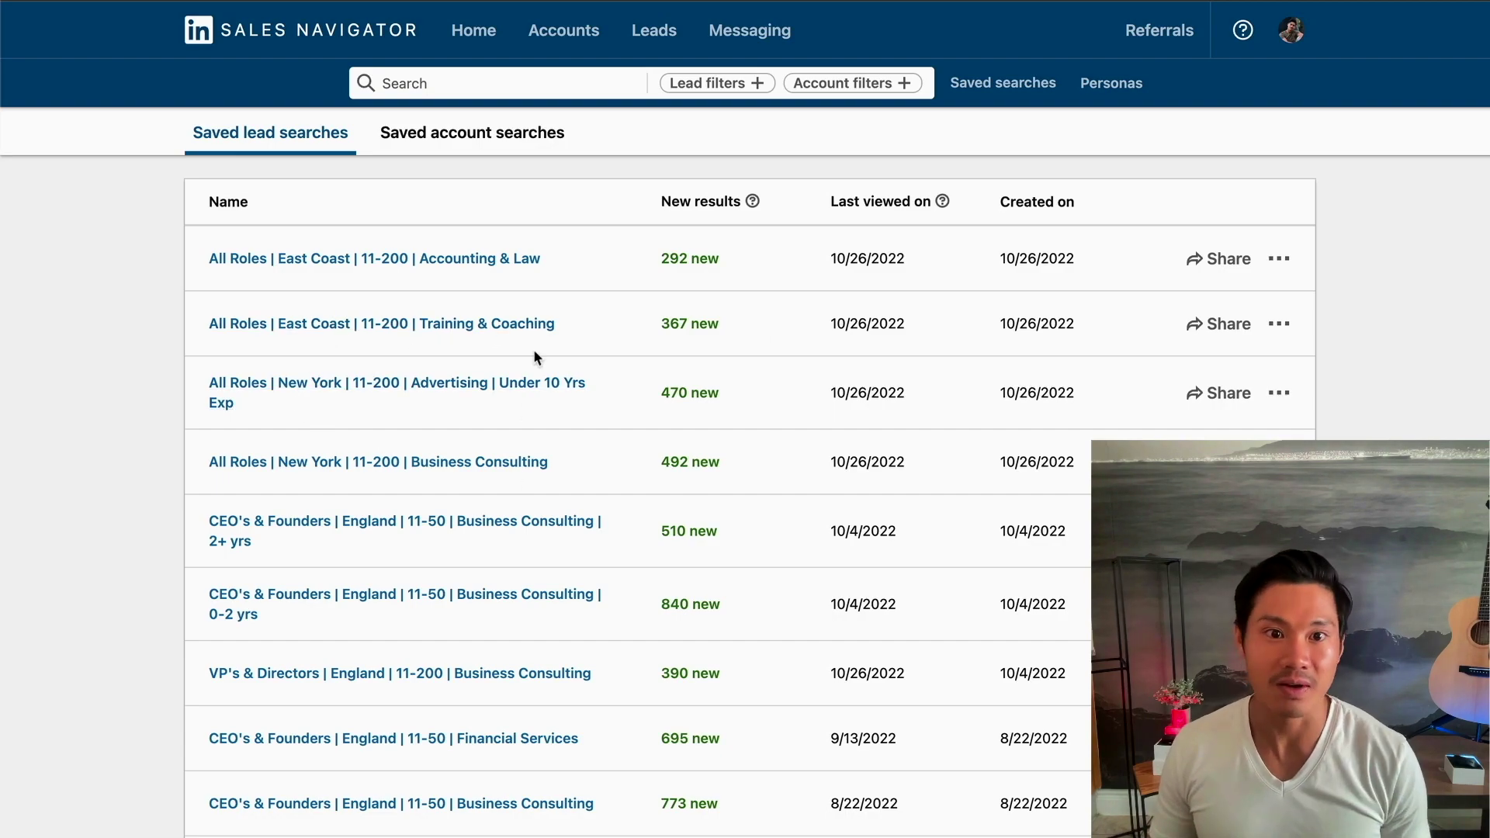
pyautogui.scroll(-2, 459, 431)
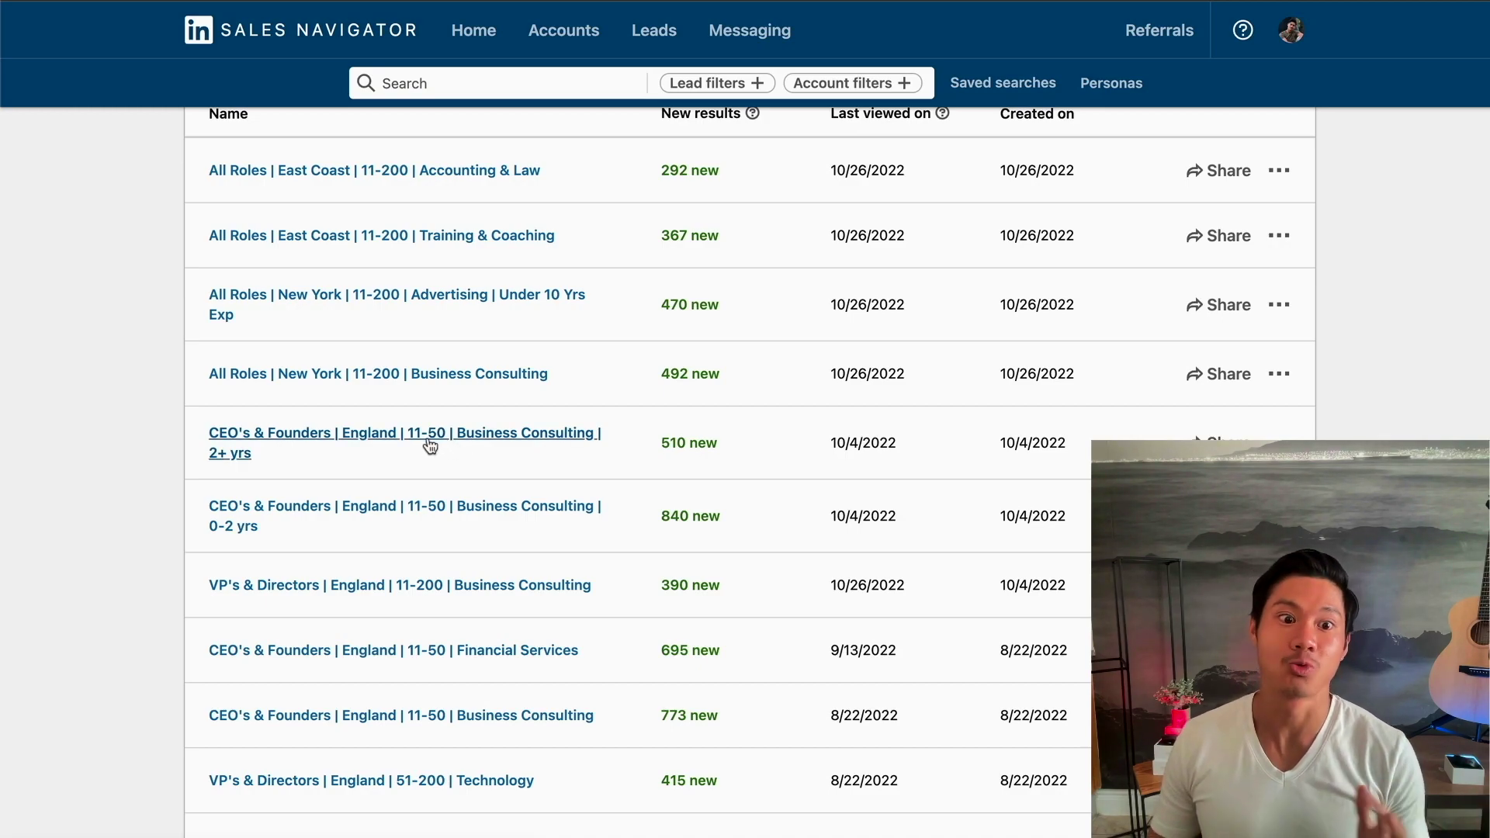
# - Open the 'CEO's & Founders | England | 11-50 | Business Consulting | 2+ yrs' search and scroll its 2.5K+ leads
pyautogui.click(429, 446)
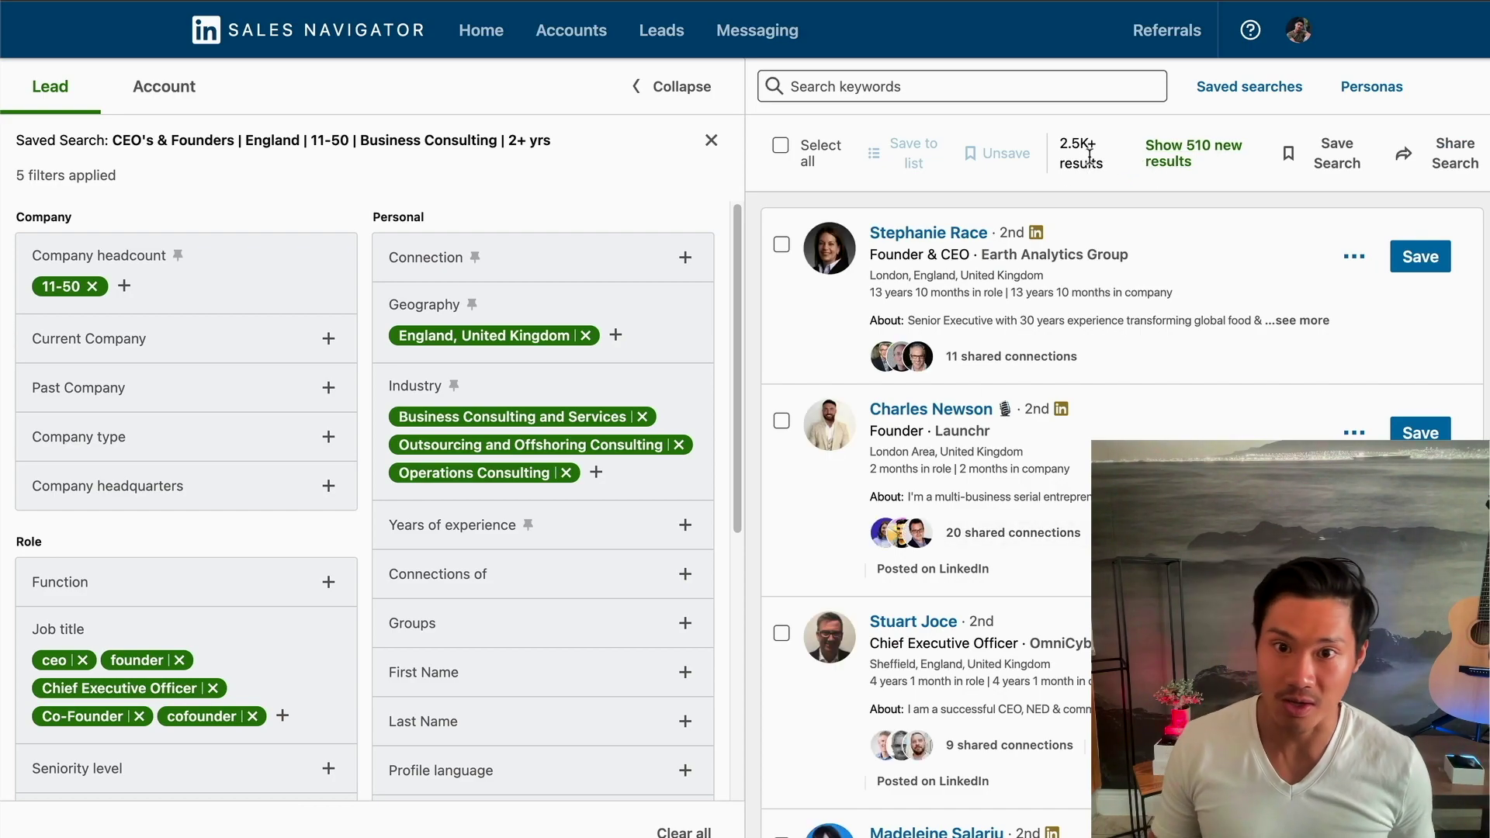
pyautogui.scroll(-3, 991, 441)
pyautogui.scroll(-10, 993, 450)
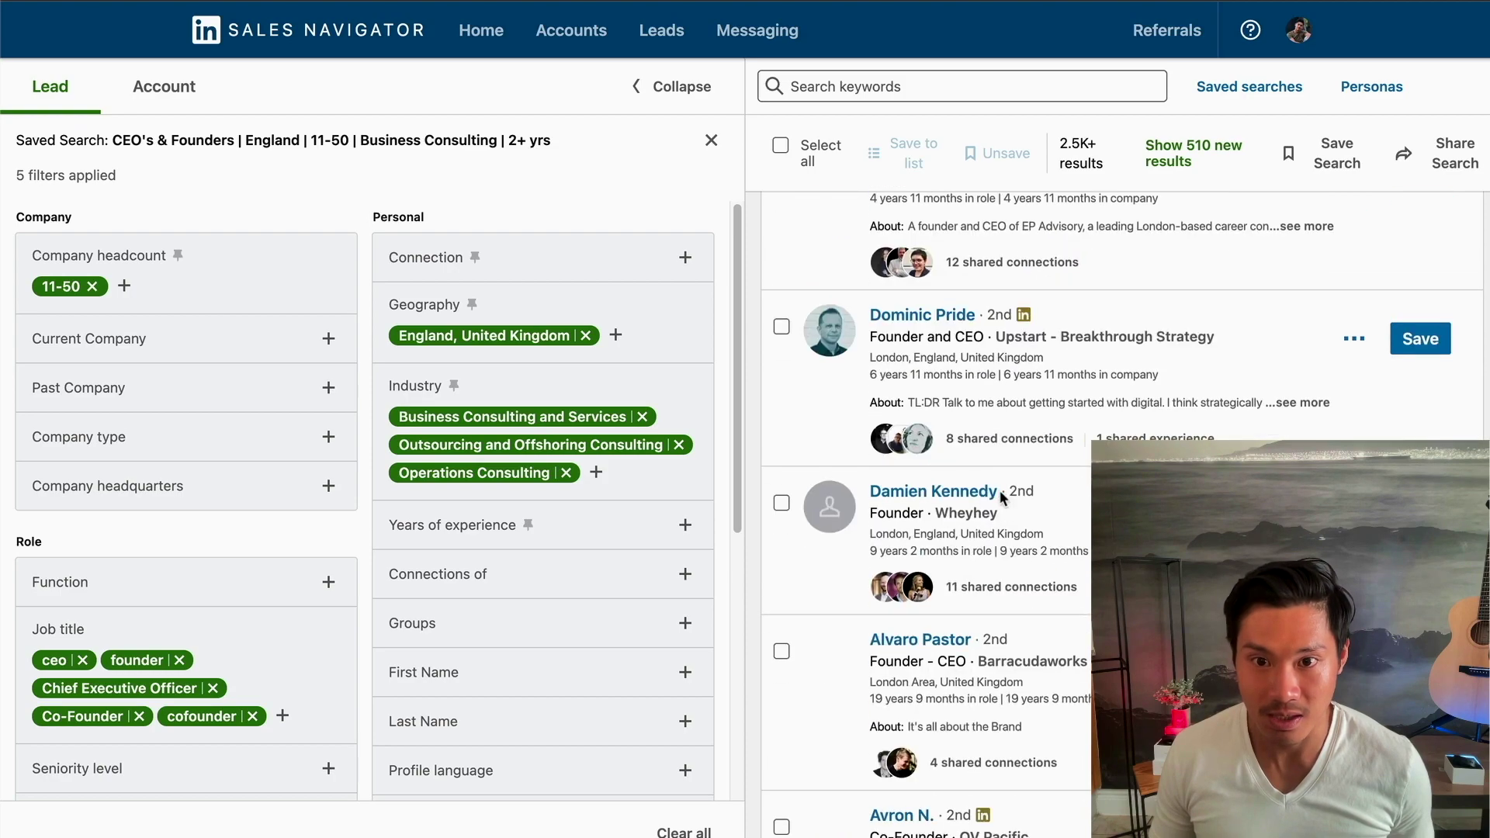
pyautogui.scroll(15, 999, 490)
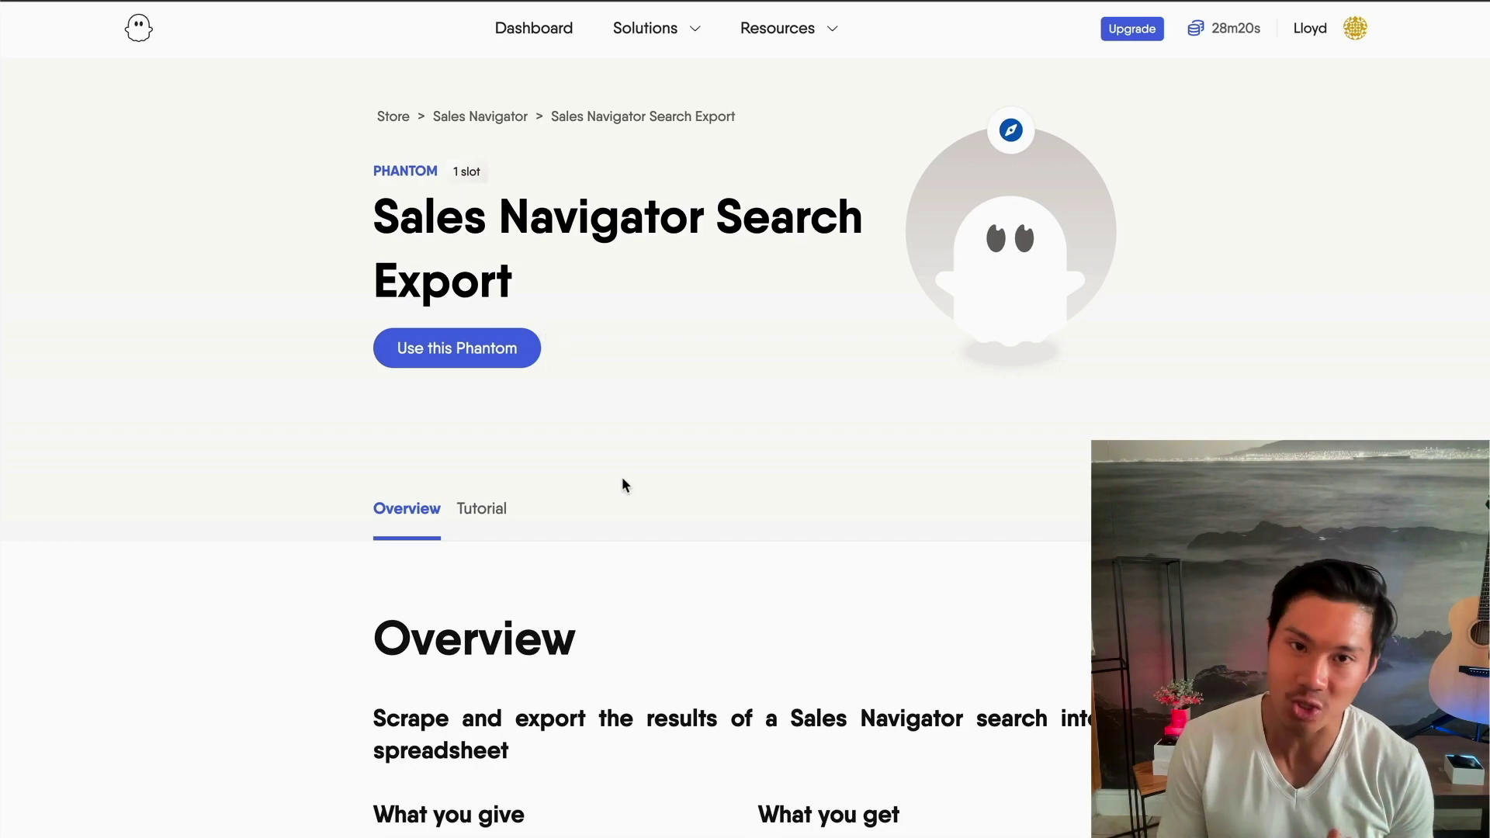
# - Return to the PhantomBuster Phantom store and browse the Instagram and Twitter phantom listings
pyautogui.hotkey('alt', 'Left')
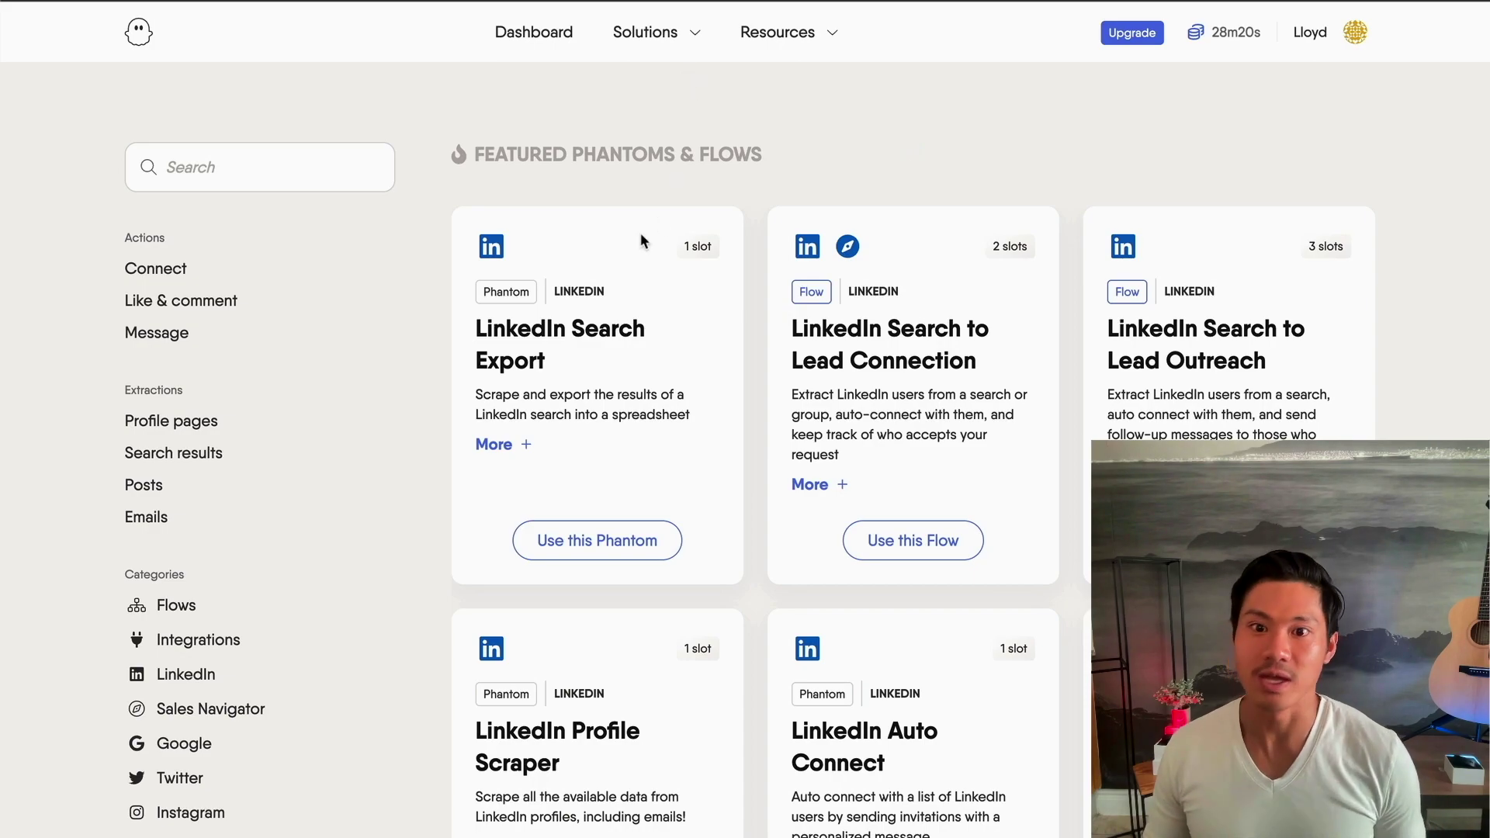
pyautogui.scroll(-1, 724, 400)
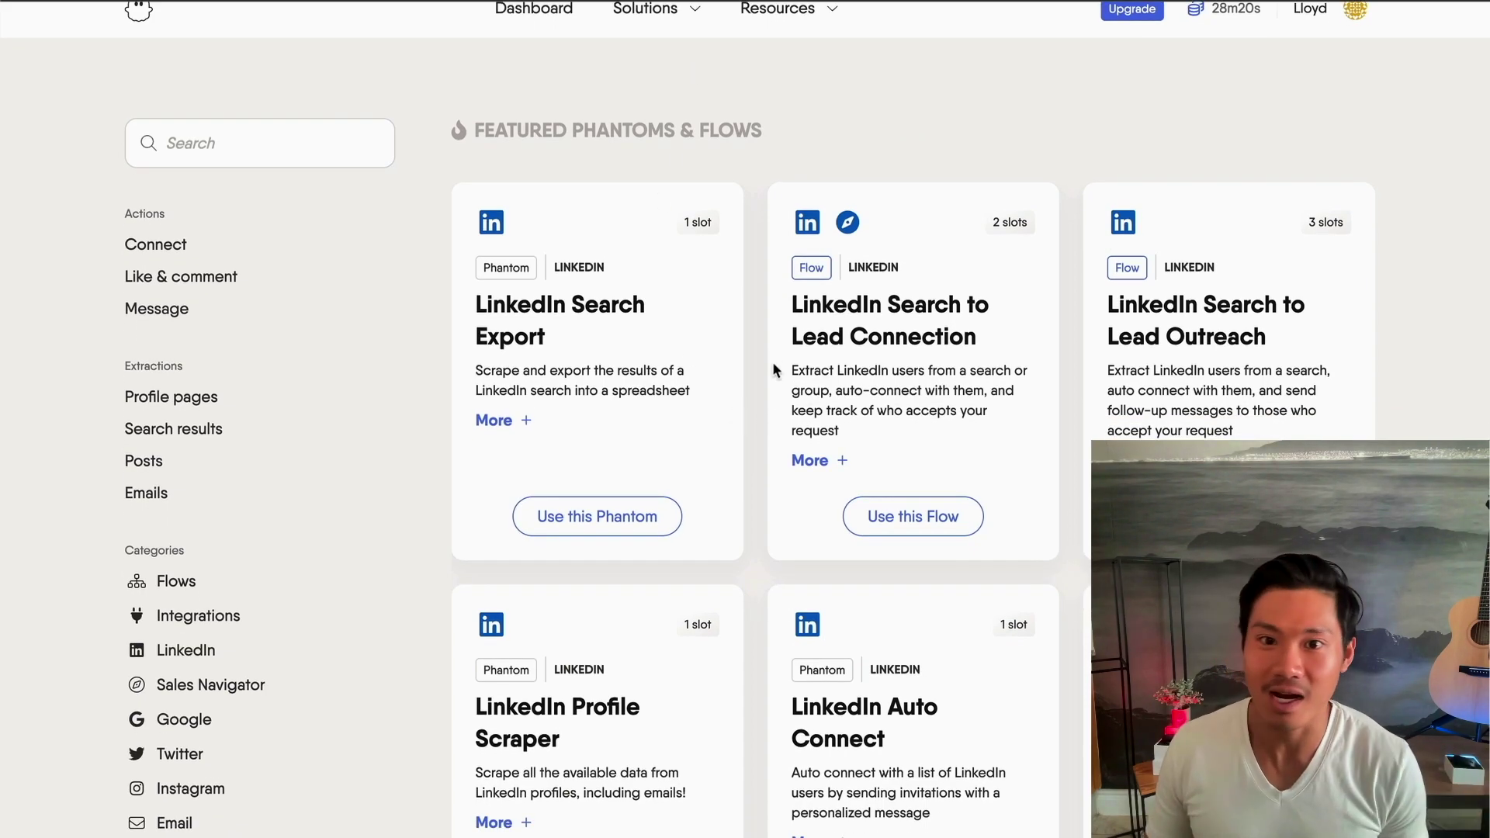
pyautogui.scroll(-1, 800, 318)
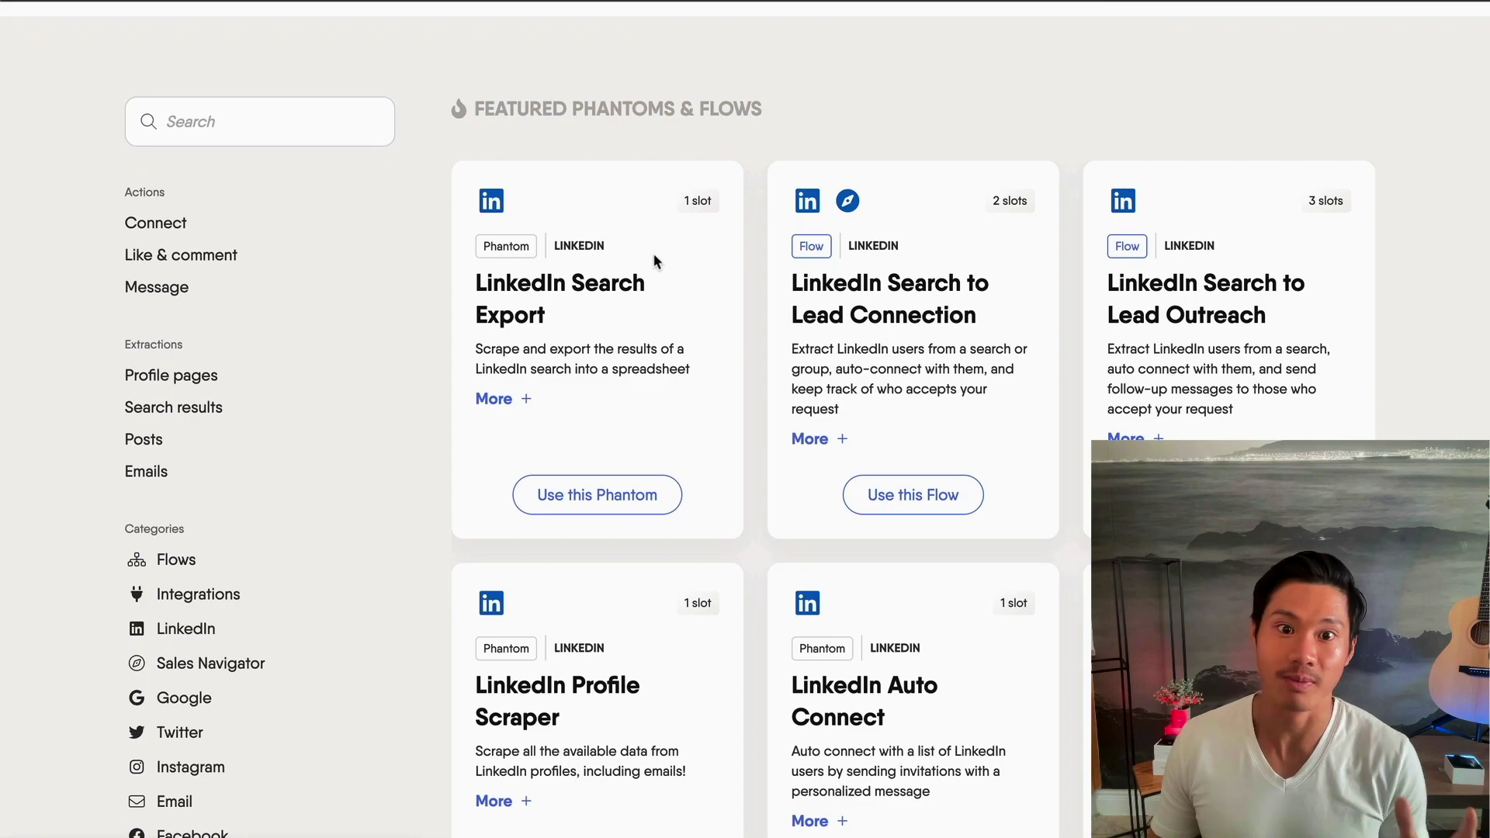
pyautogui.scroll(-2, 639, 306)
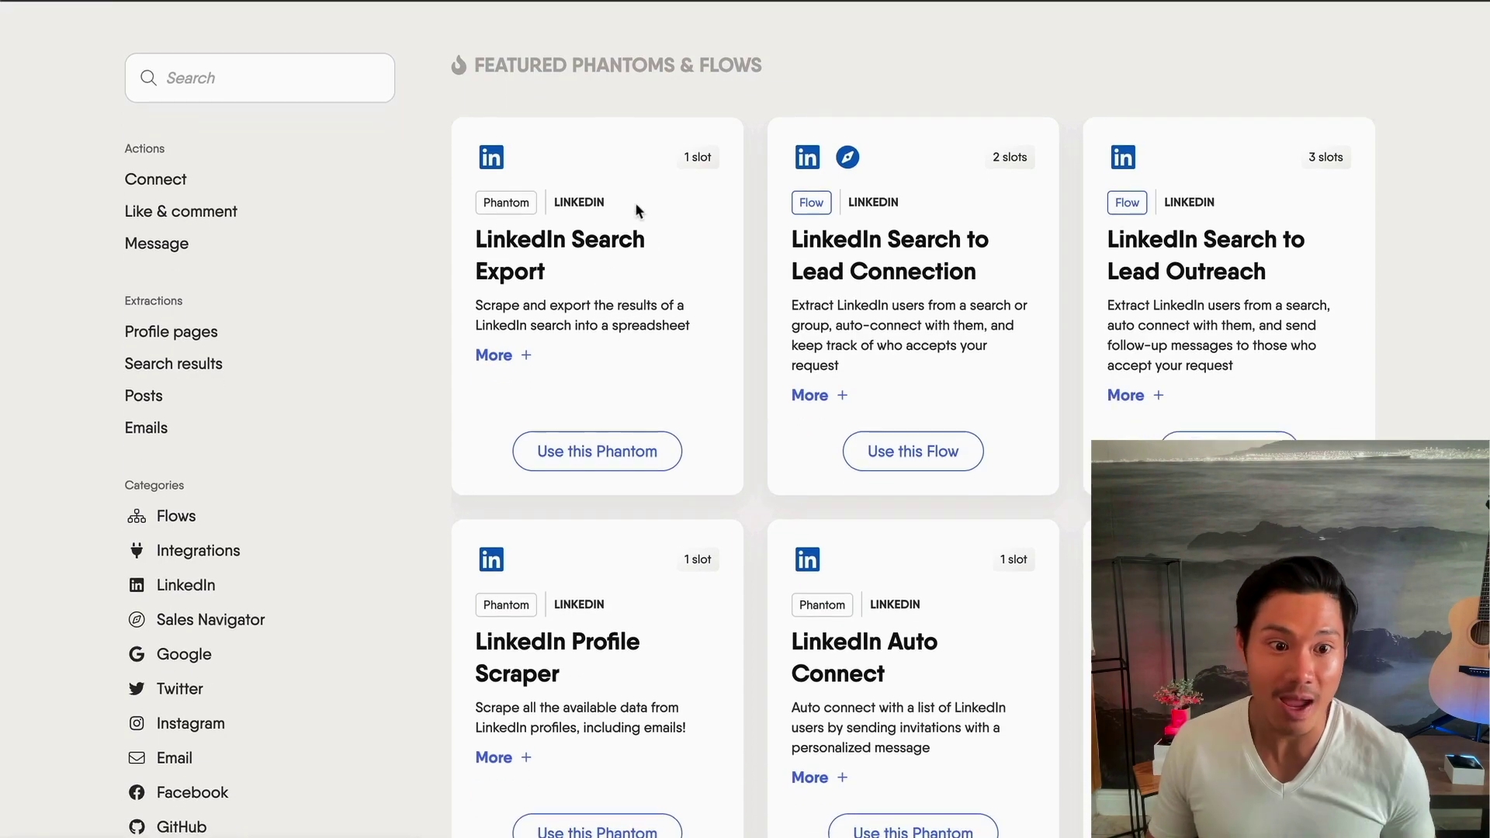
pyautogui.scroll(-1, 636, 210)
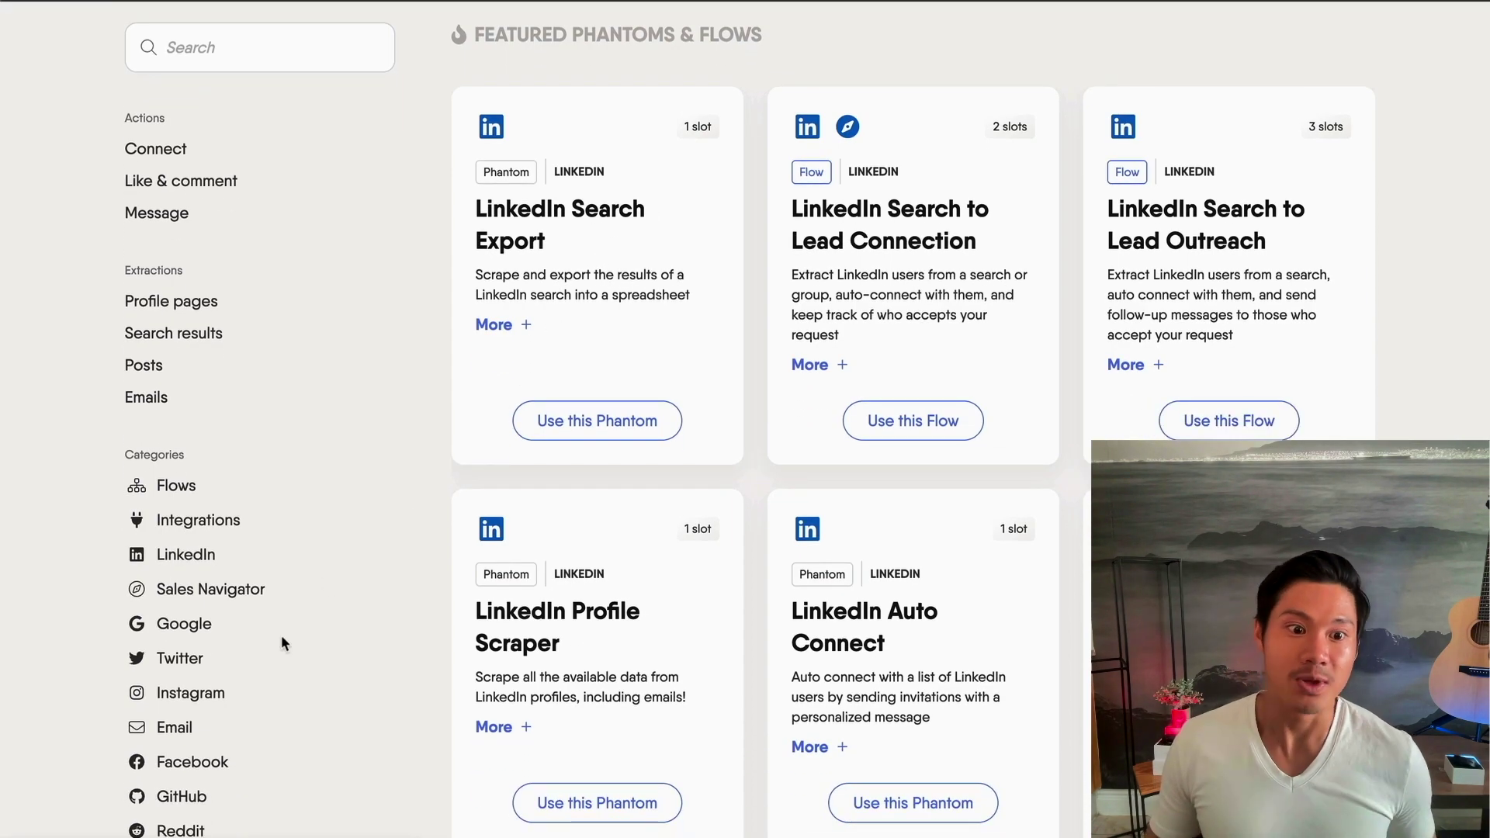
pyautogui.click(200, 691)
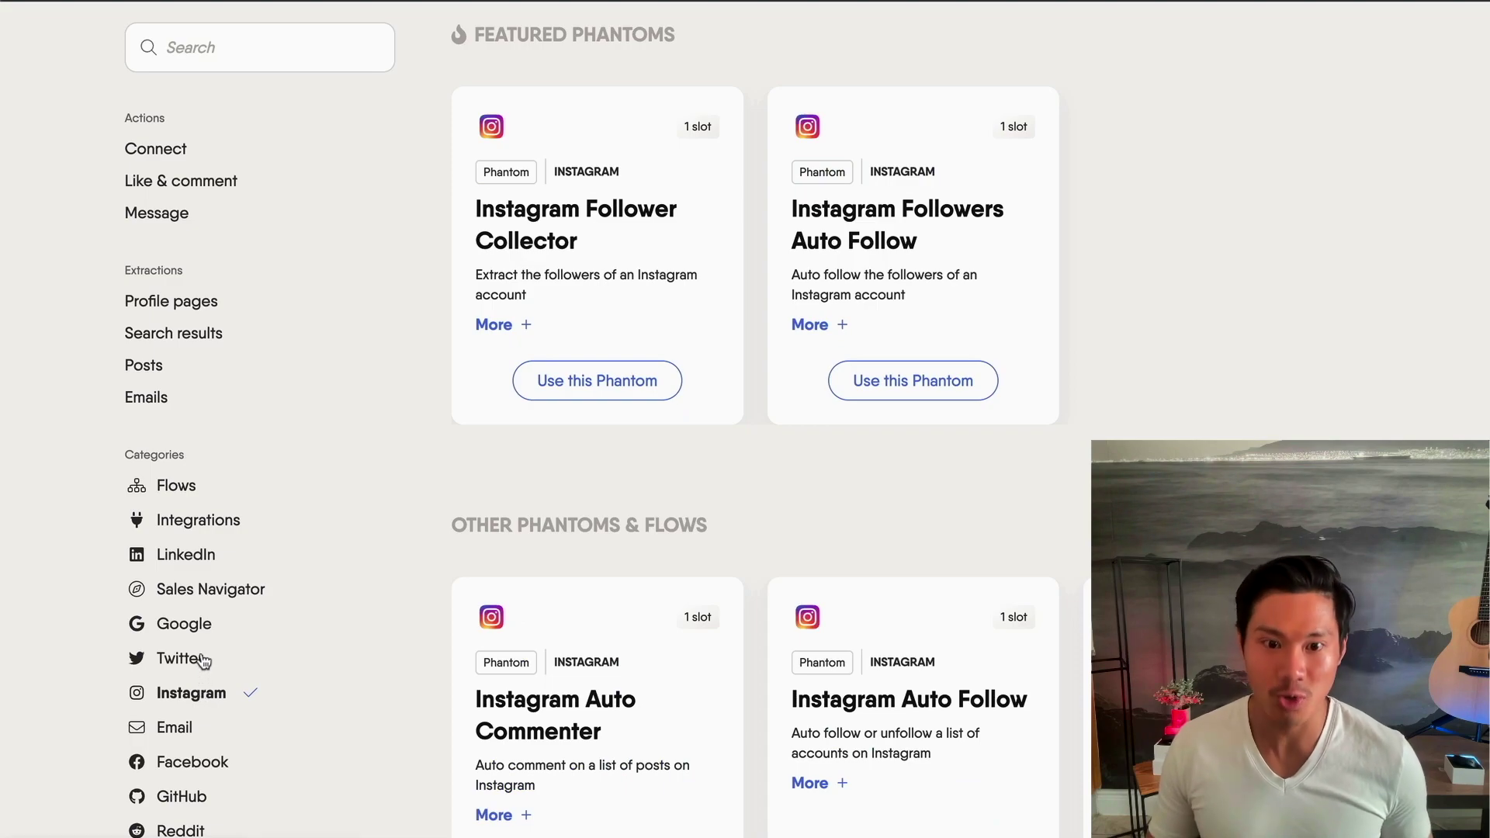
pyautogui.click(198, 658)
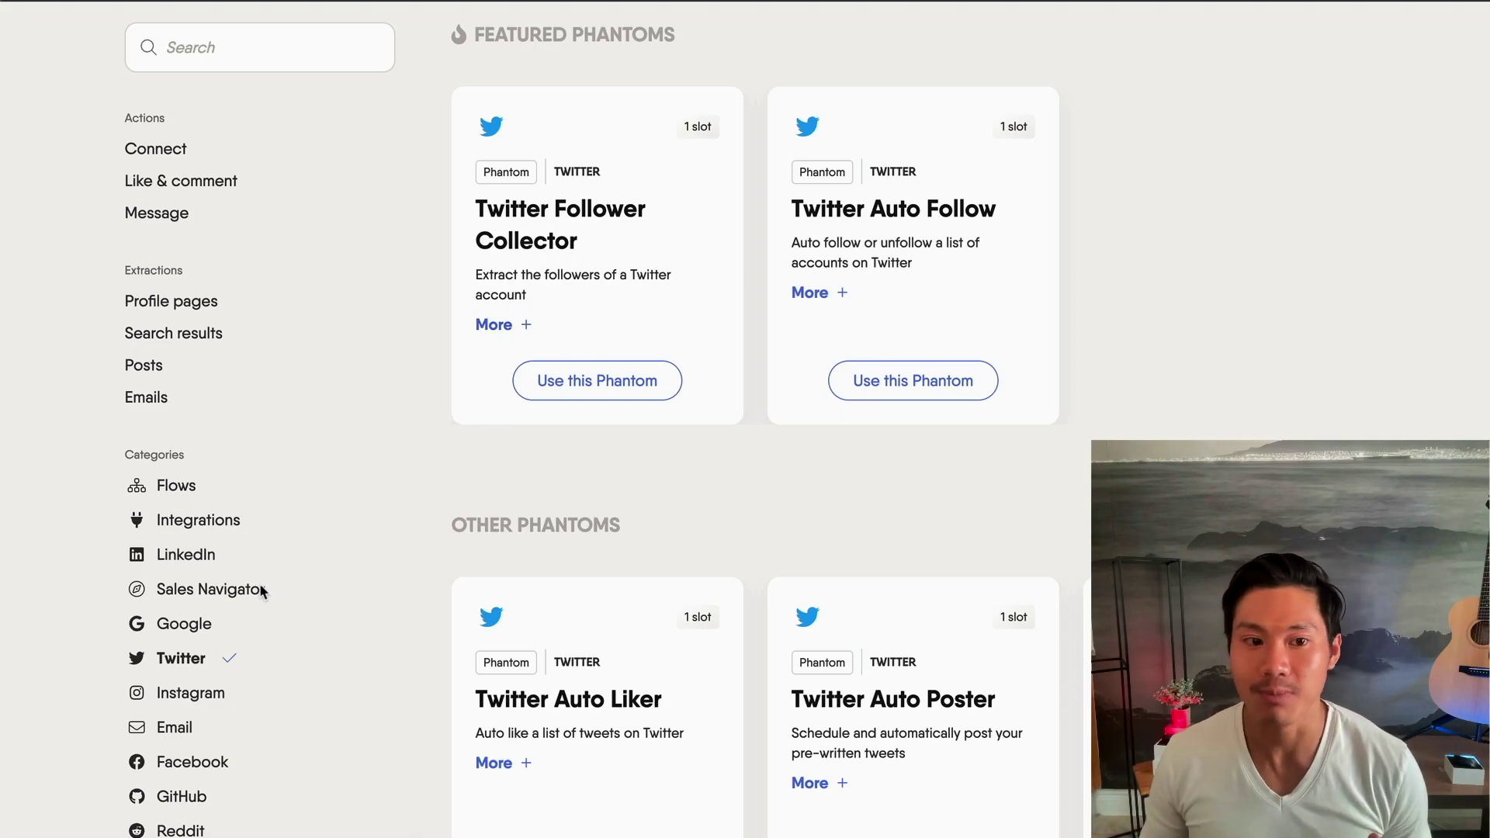
pyautogui.scroll(-6, 290, 592)
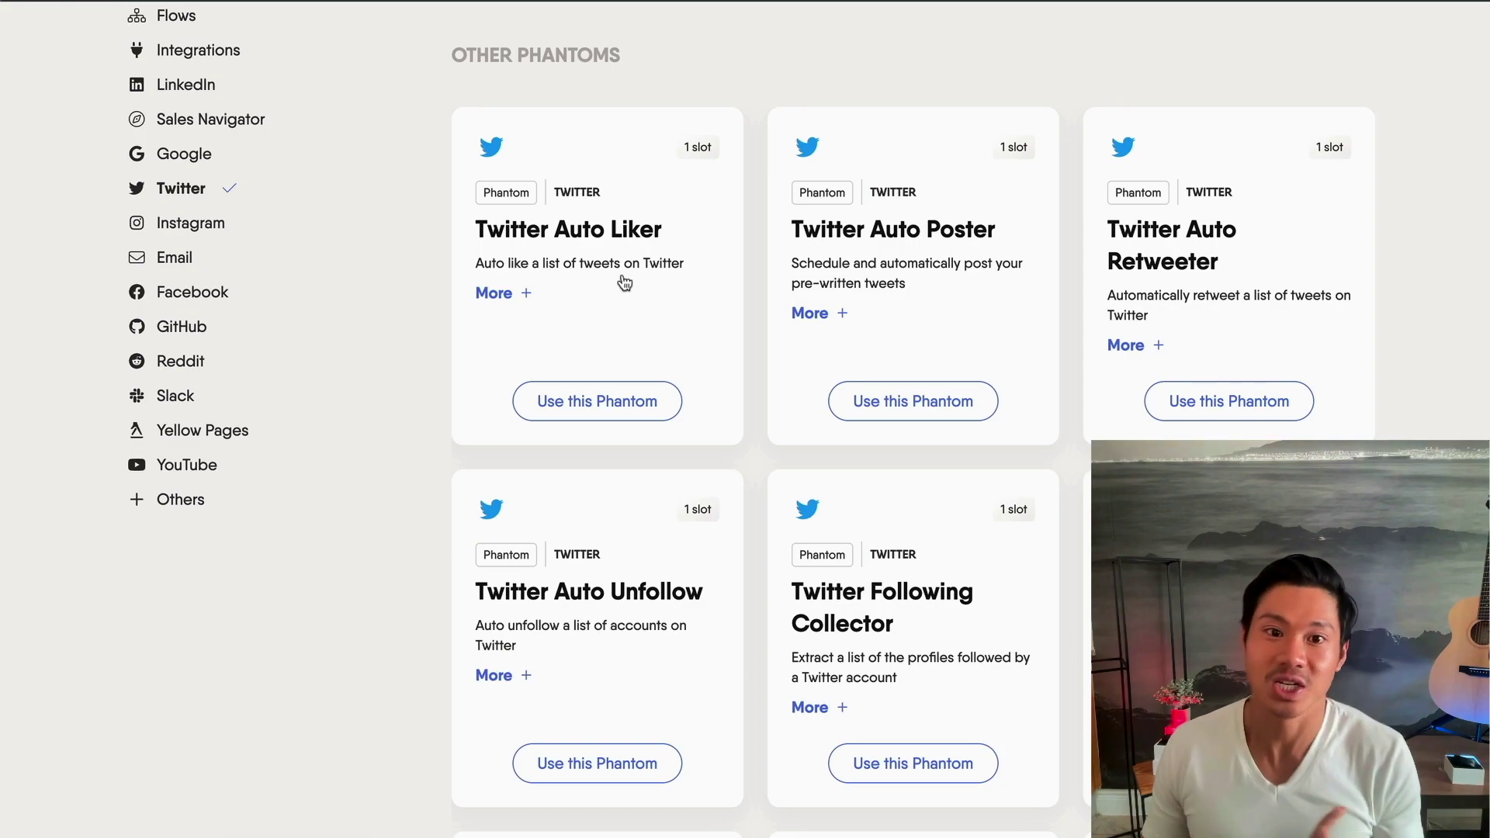
pyautogui.scroll(1, 605, 323)
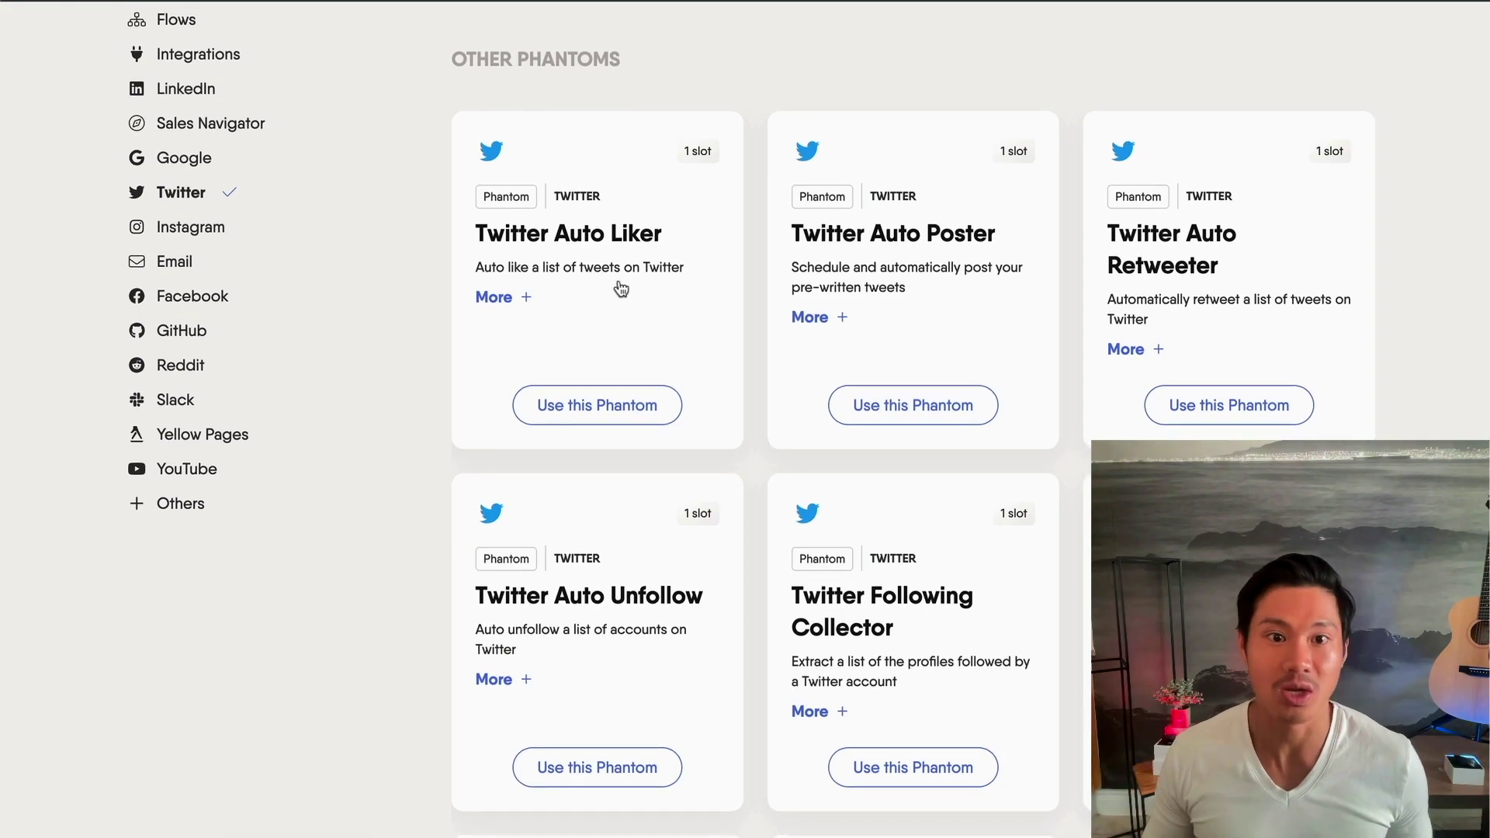
pyautogui.click(177, 235)
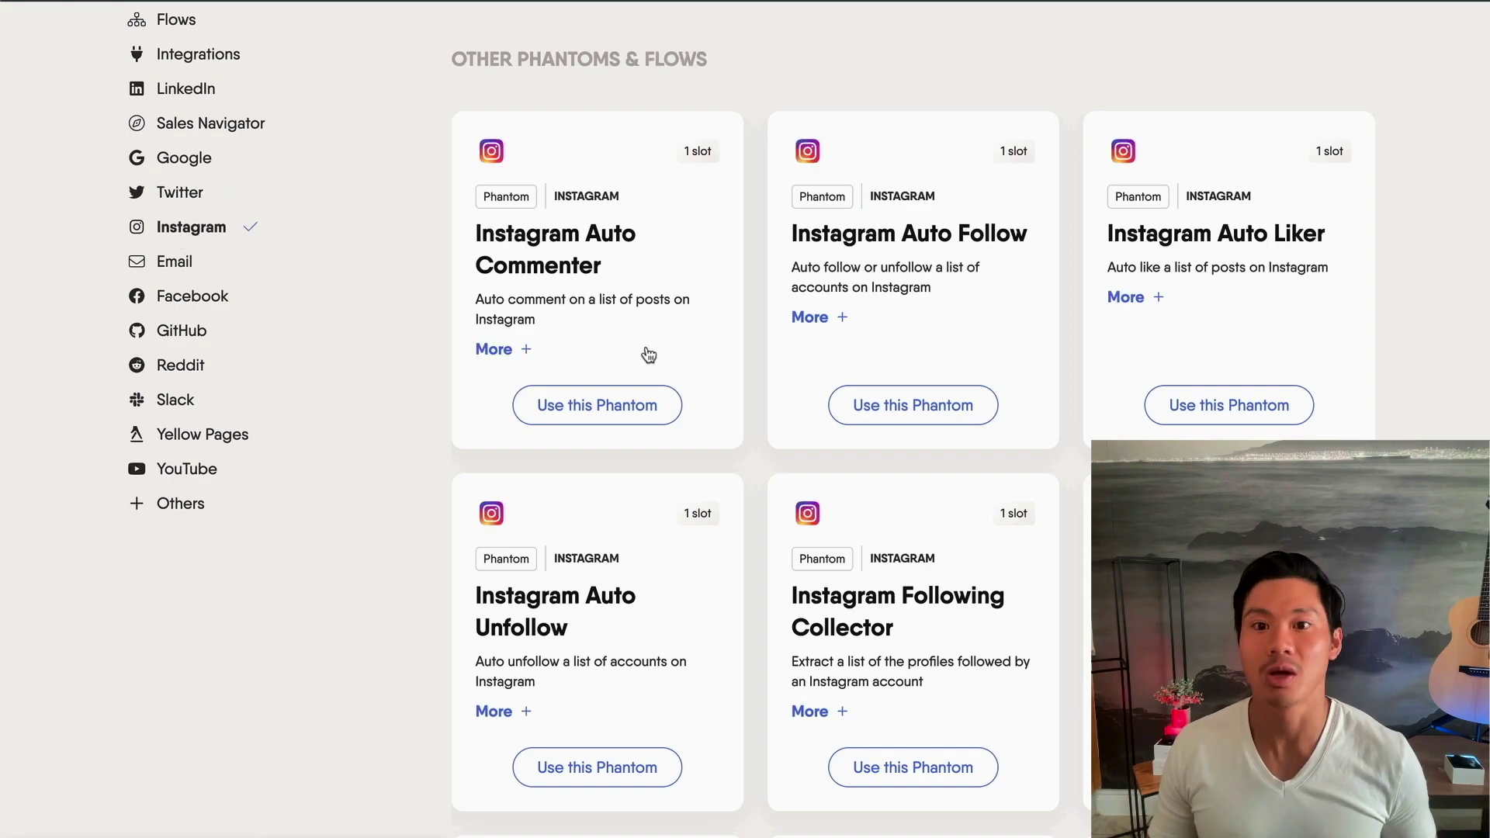
pyautogui.scroll(-2, 1018, 497)
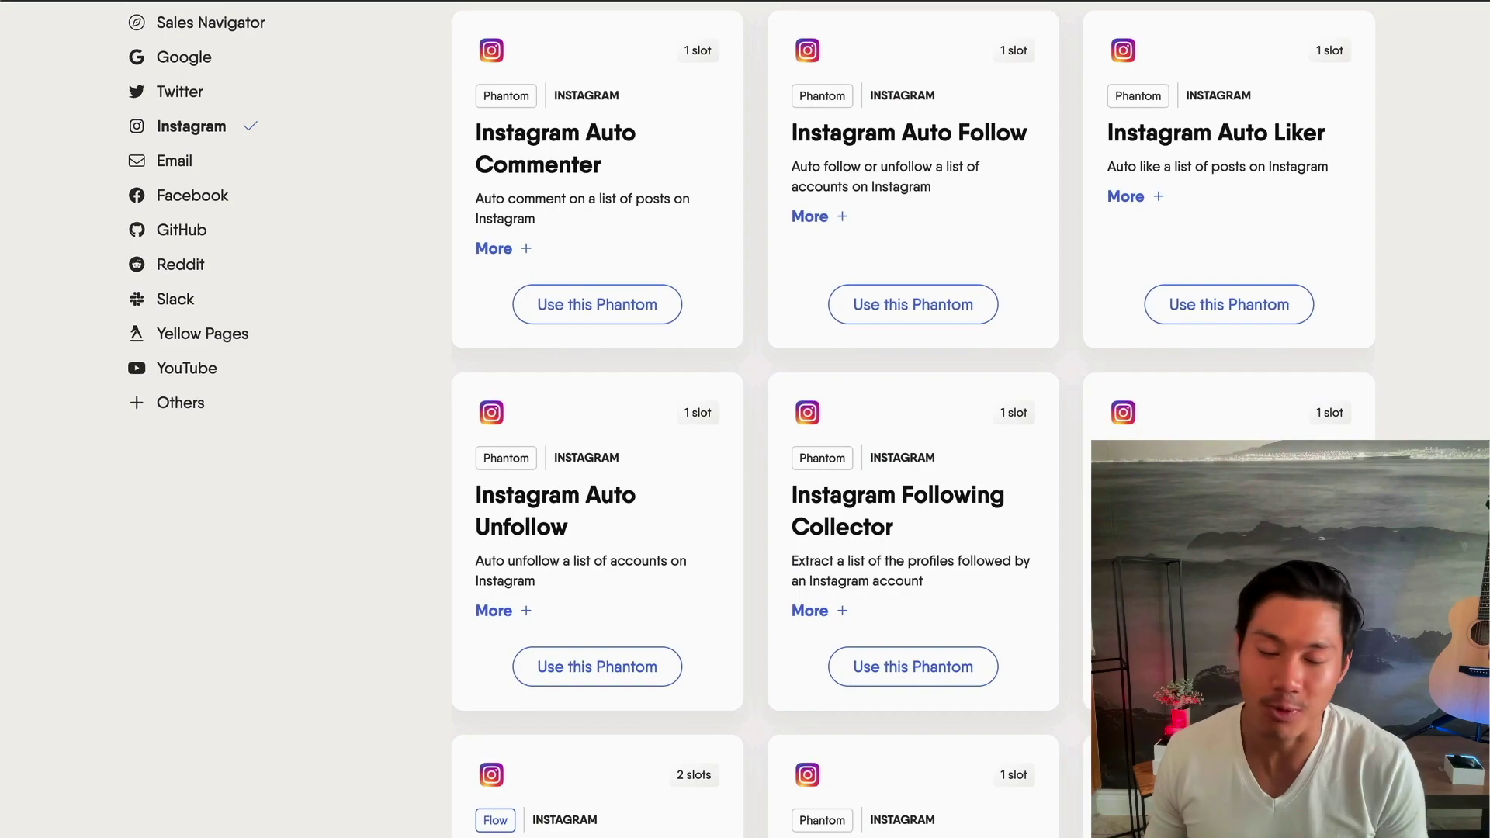
pyautogui.scroll(9, 745, 419)
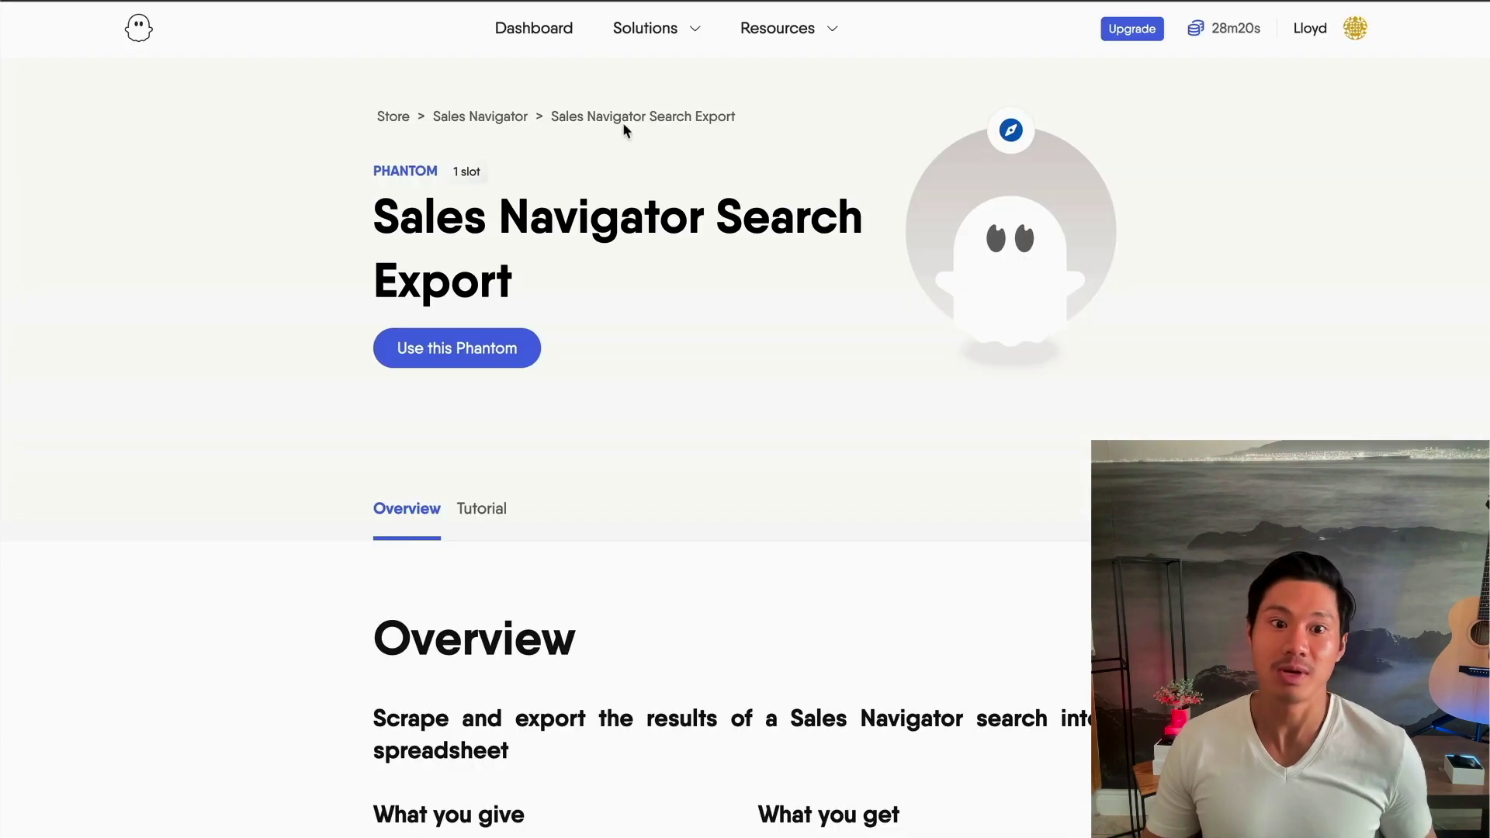
# - Scroll the Search Export phantom's activity page to review its successful runs and 2500-profile setup
pyautogui.scroll(-5, 647, 286)
pyautogui.scroll(5, 648, 282)
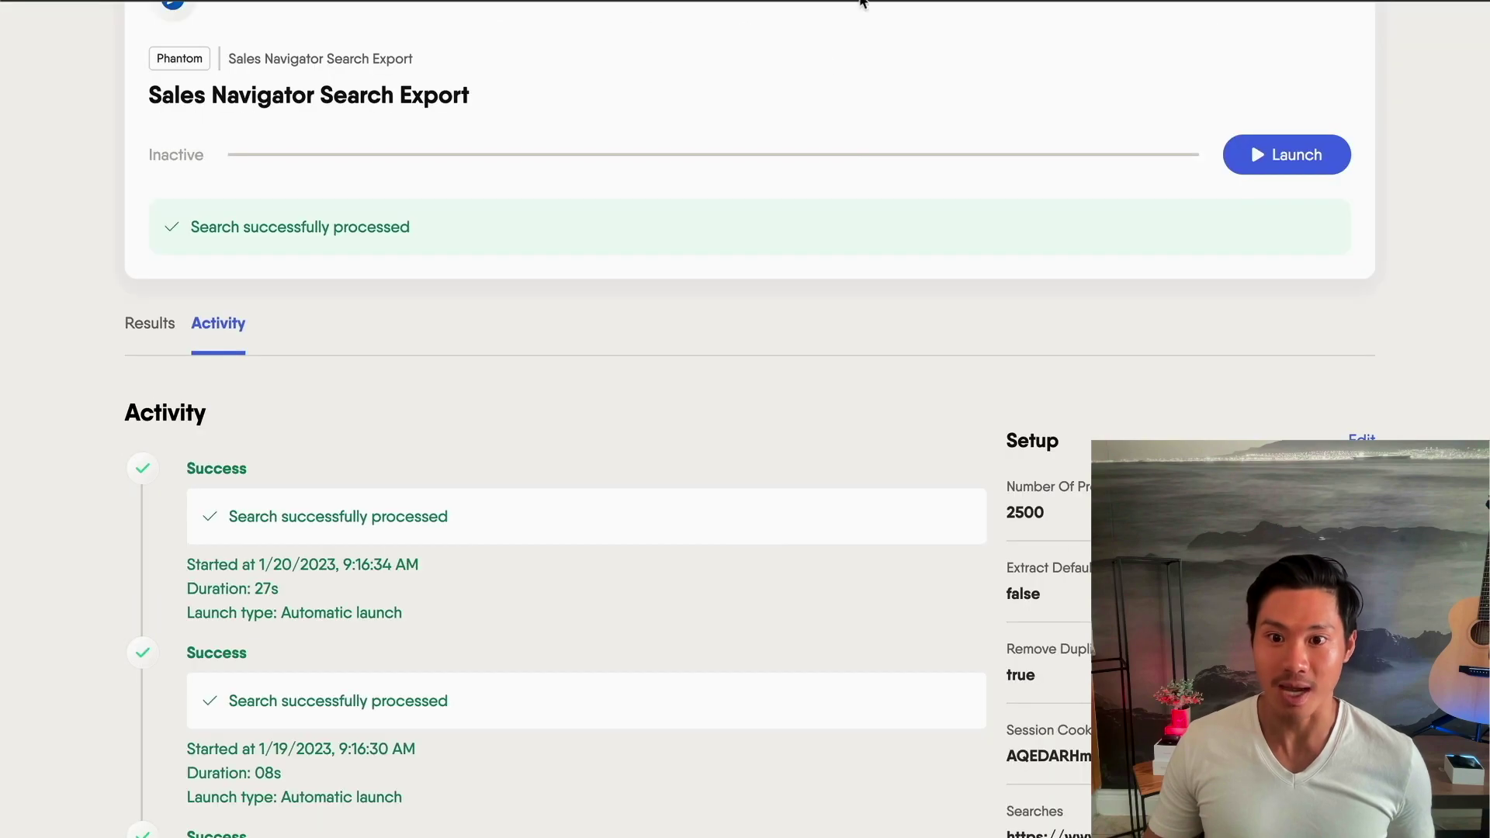
pyautogui.scroll(5, 742, 248)
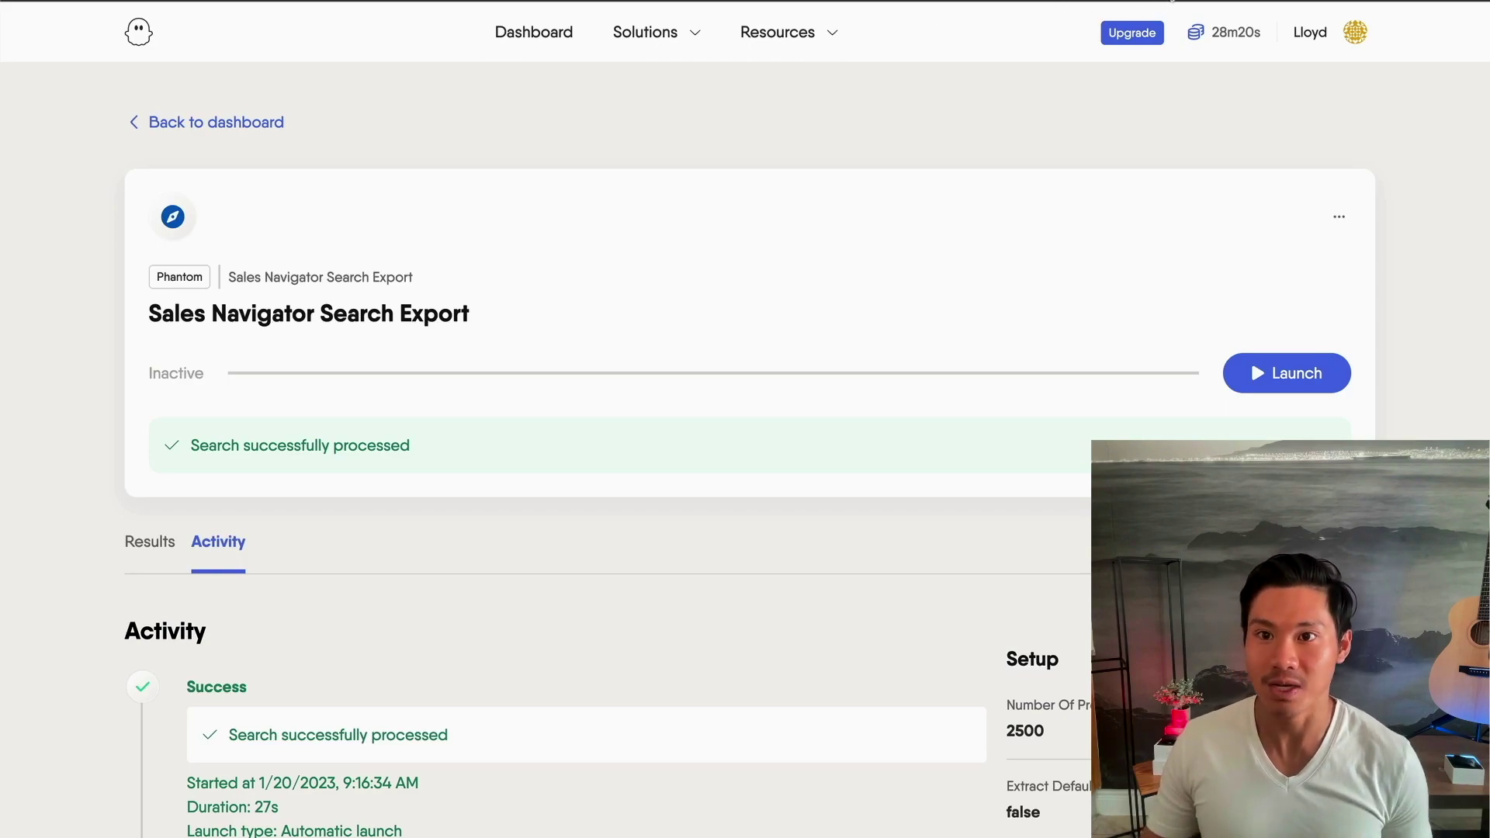
pyautogui.scroll(-5, 1090, 294)
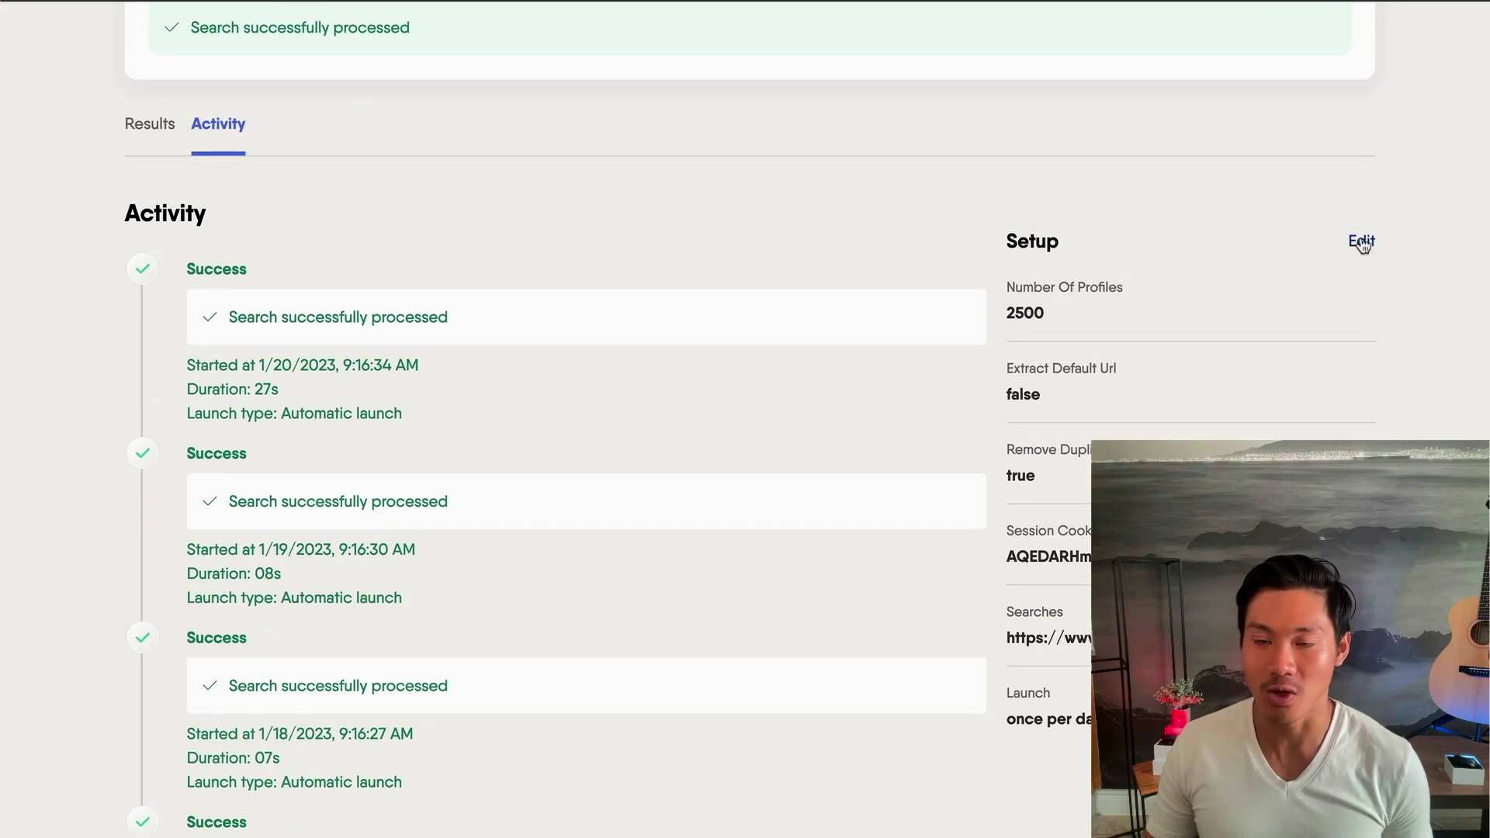
# - Replace the phantom's search URL with the new saved England search URL
pyautogui.click(1362, 243)
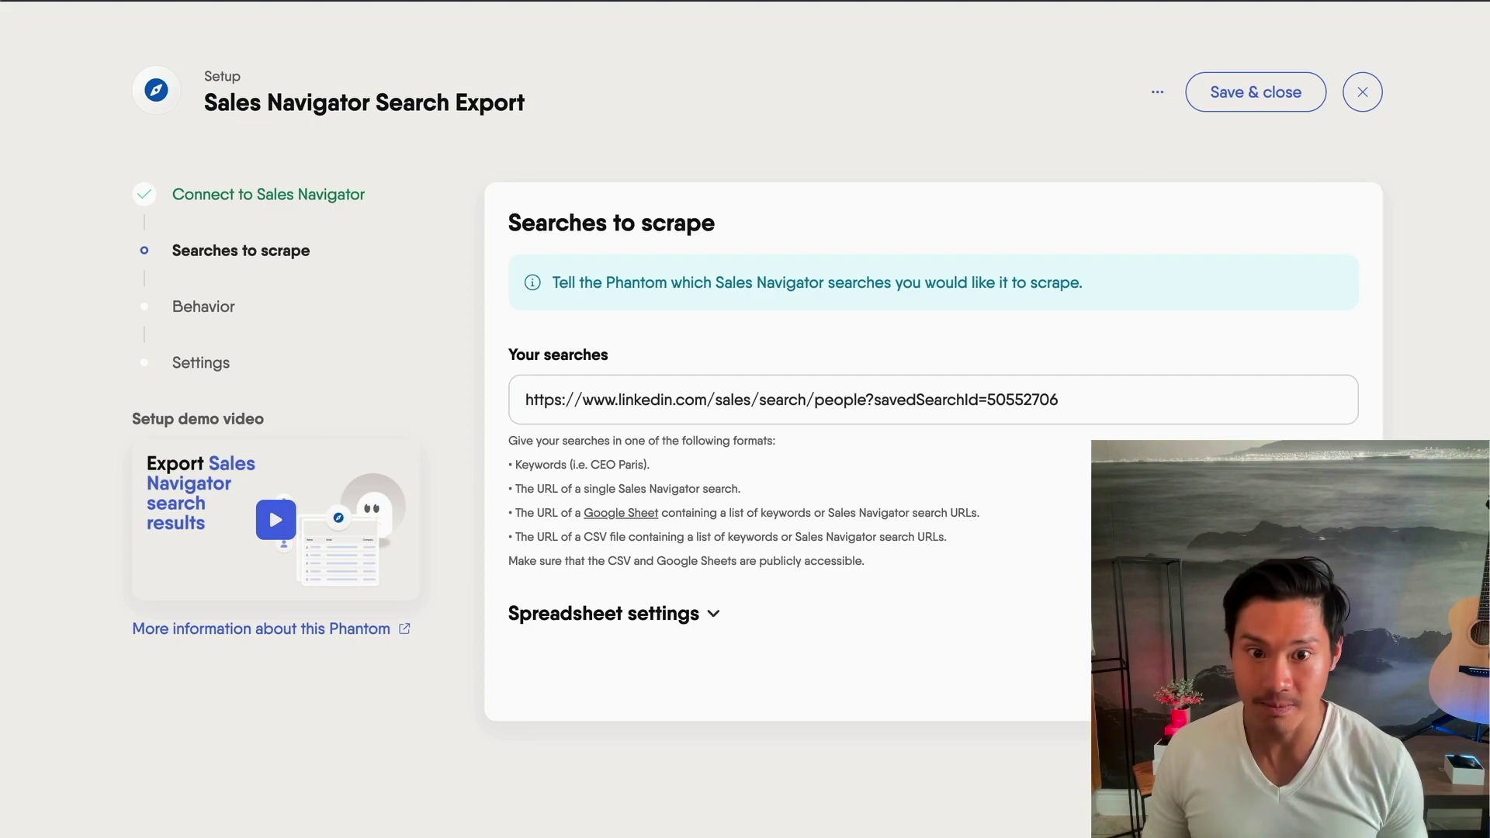
pyautogui.moveTo(1115, 397); pyautogui.dragTo(534, 400)
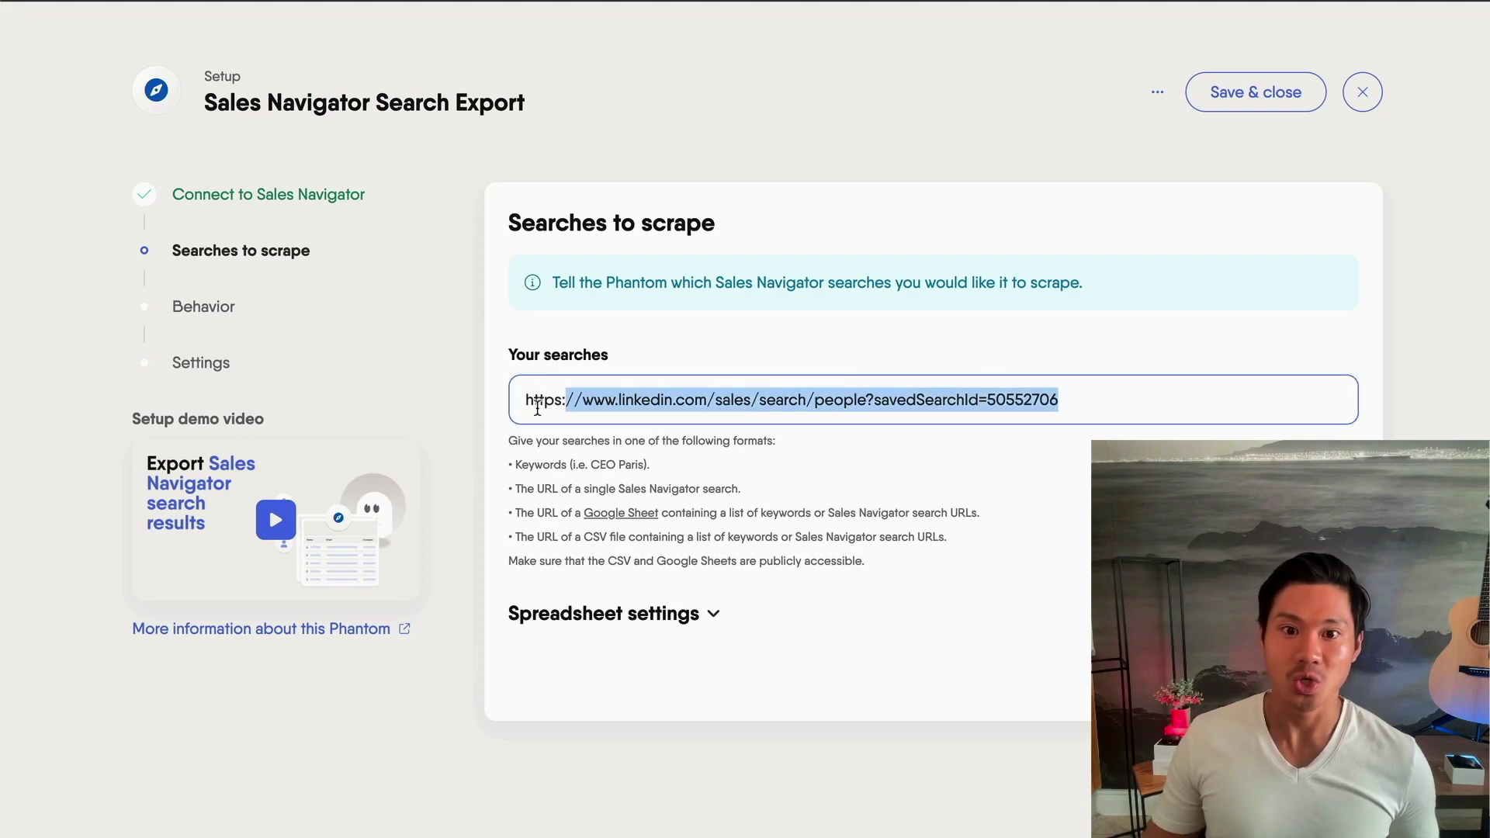
pyautogui.click(943, 570)
pyautogui.click(714, 408)
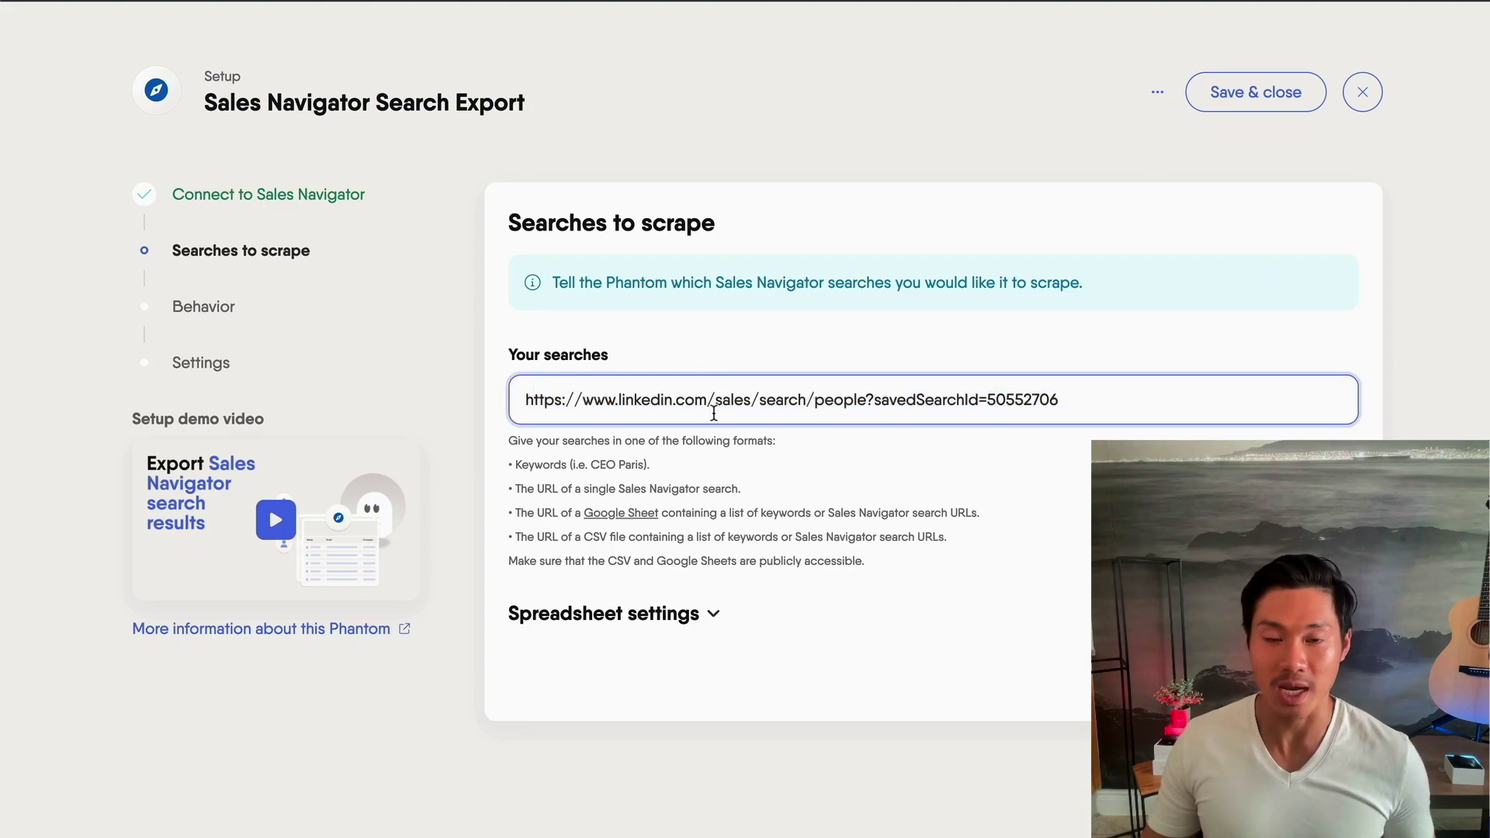
pyautogui.click(627, 170)
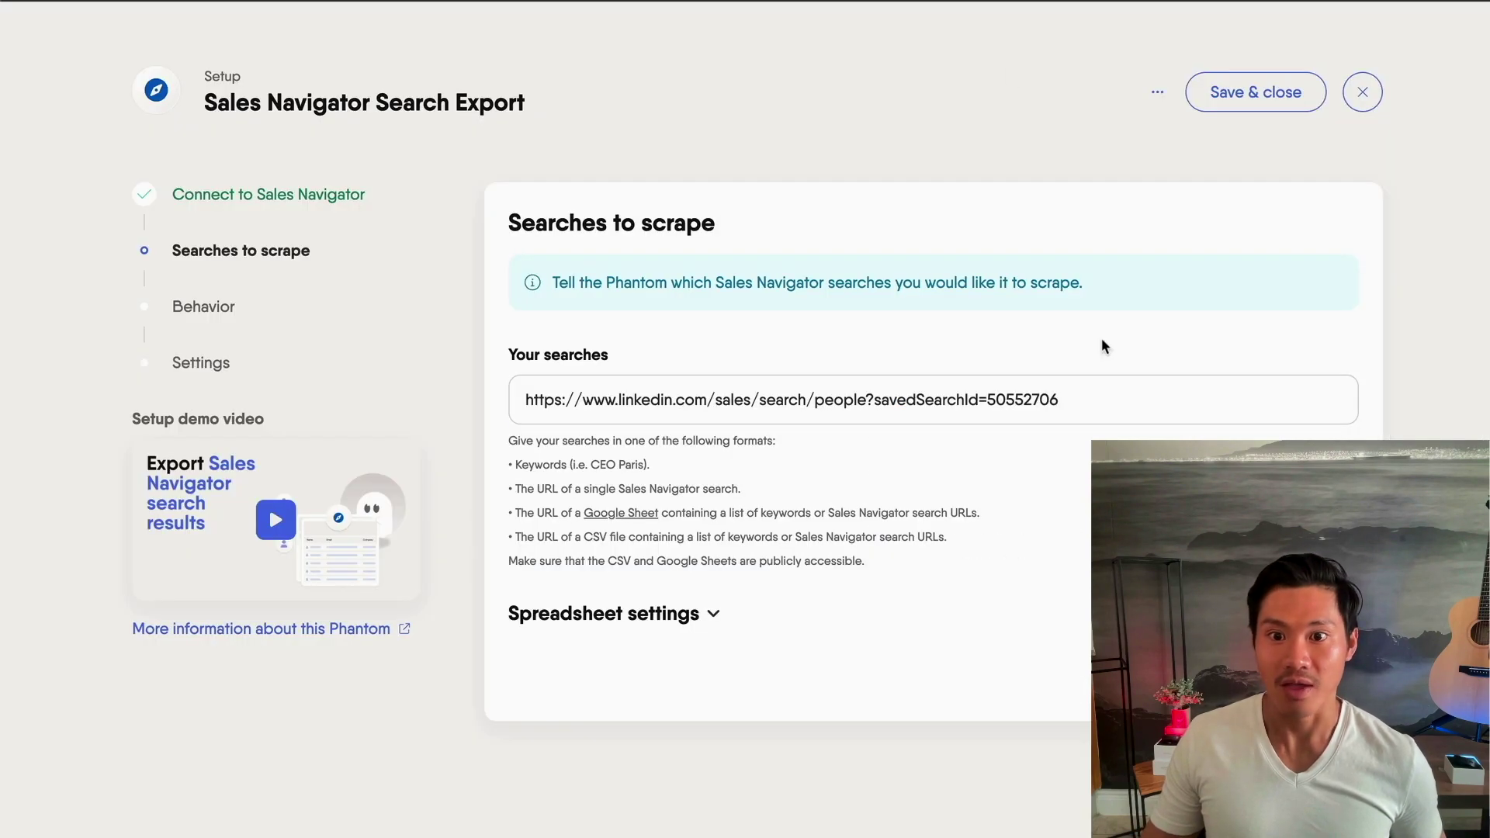
pyautogui.click(1114, 405)
pyautogui.hotkey('ctrl', 'a')
pyautogui.write('https://www.linkedin.com/sales/search/people?savedSearchId=50550762&sessionId=B9m%2FlwqER8eOkvfU9fHM6A%3D%3D&viewAllFilters=true')
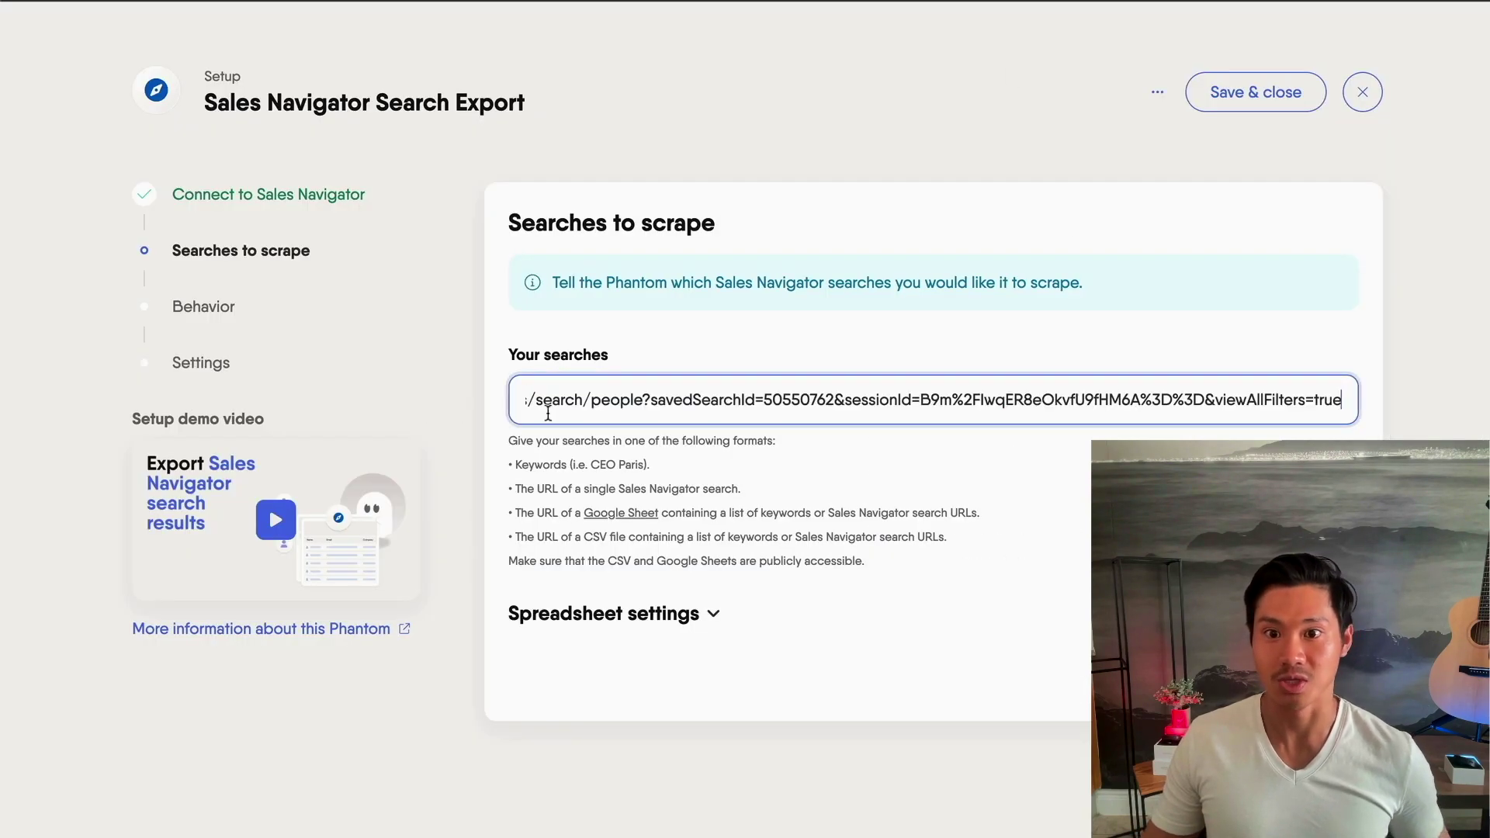
pyautogui.click(935, 489)
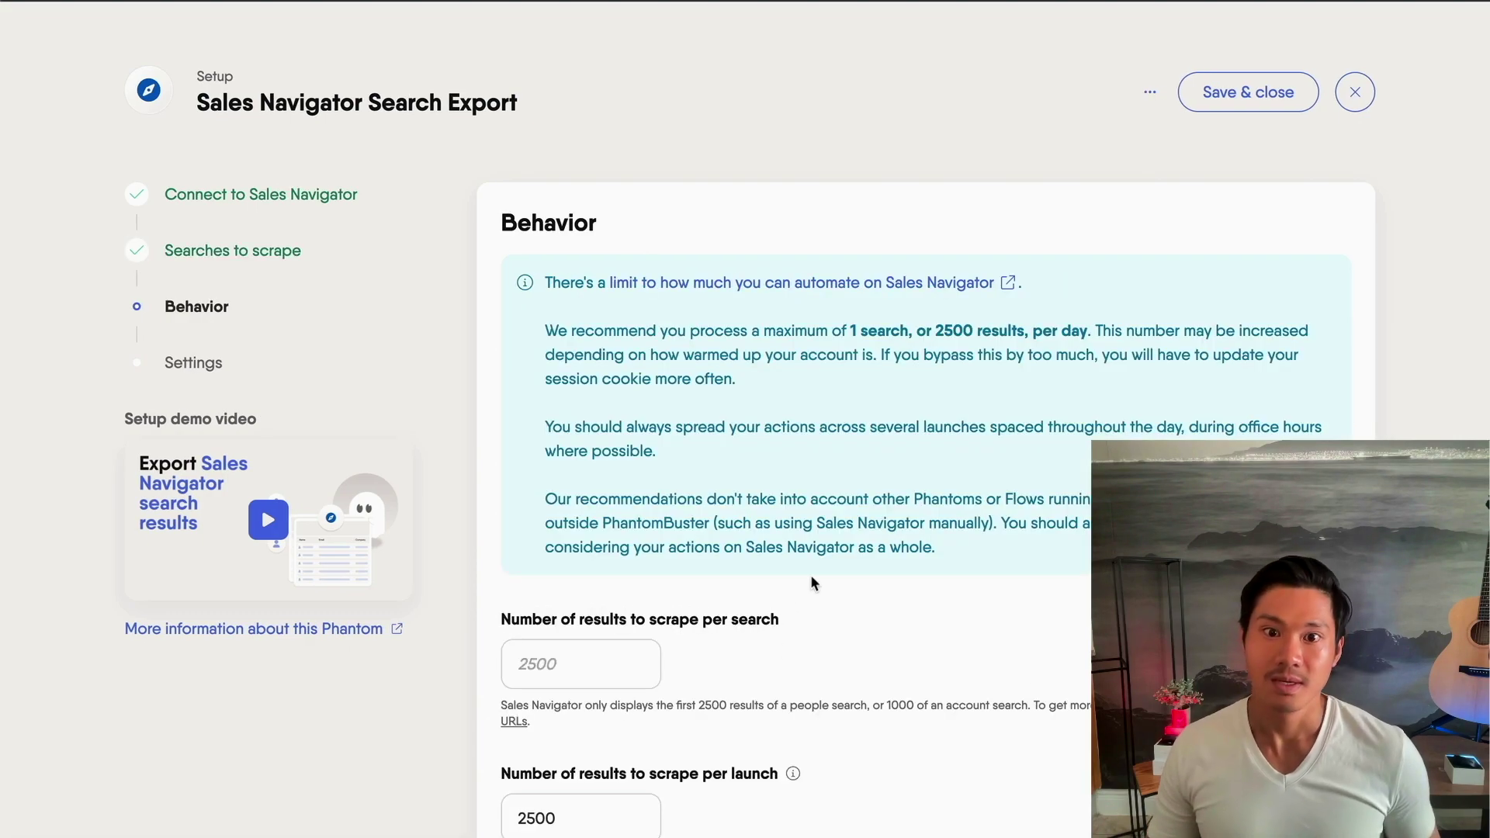
# - Lower the results-per-launch limit to 2494 and save the setup
pyautogui.scroll(-3, 817, 578)
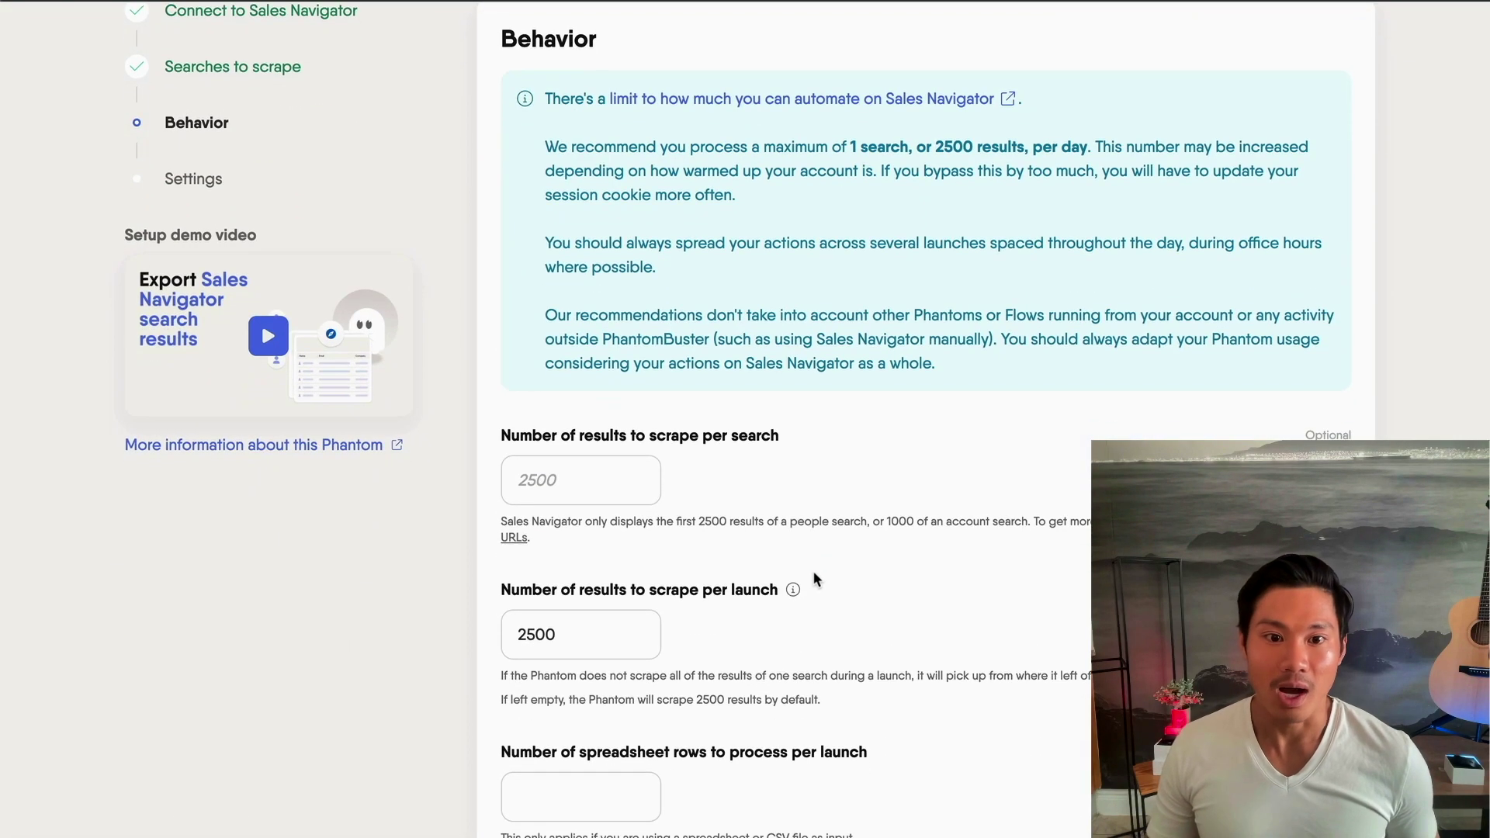
pyautogui.scroll(-3, 816, 578)
pyautogui.click(604, 463)
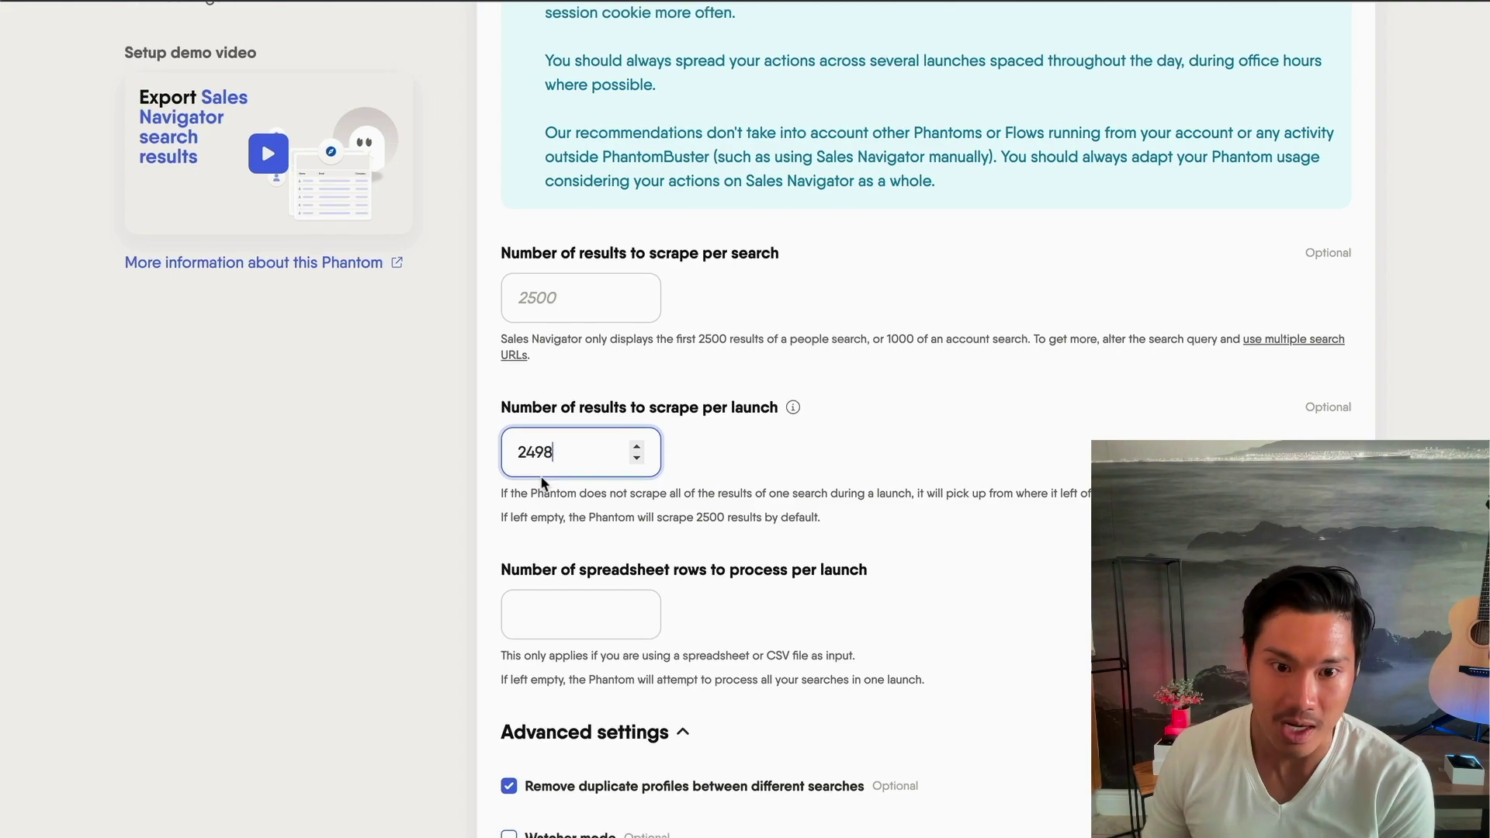
pyautogui.scroll(-5, 541, 475)
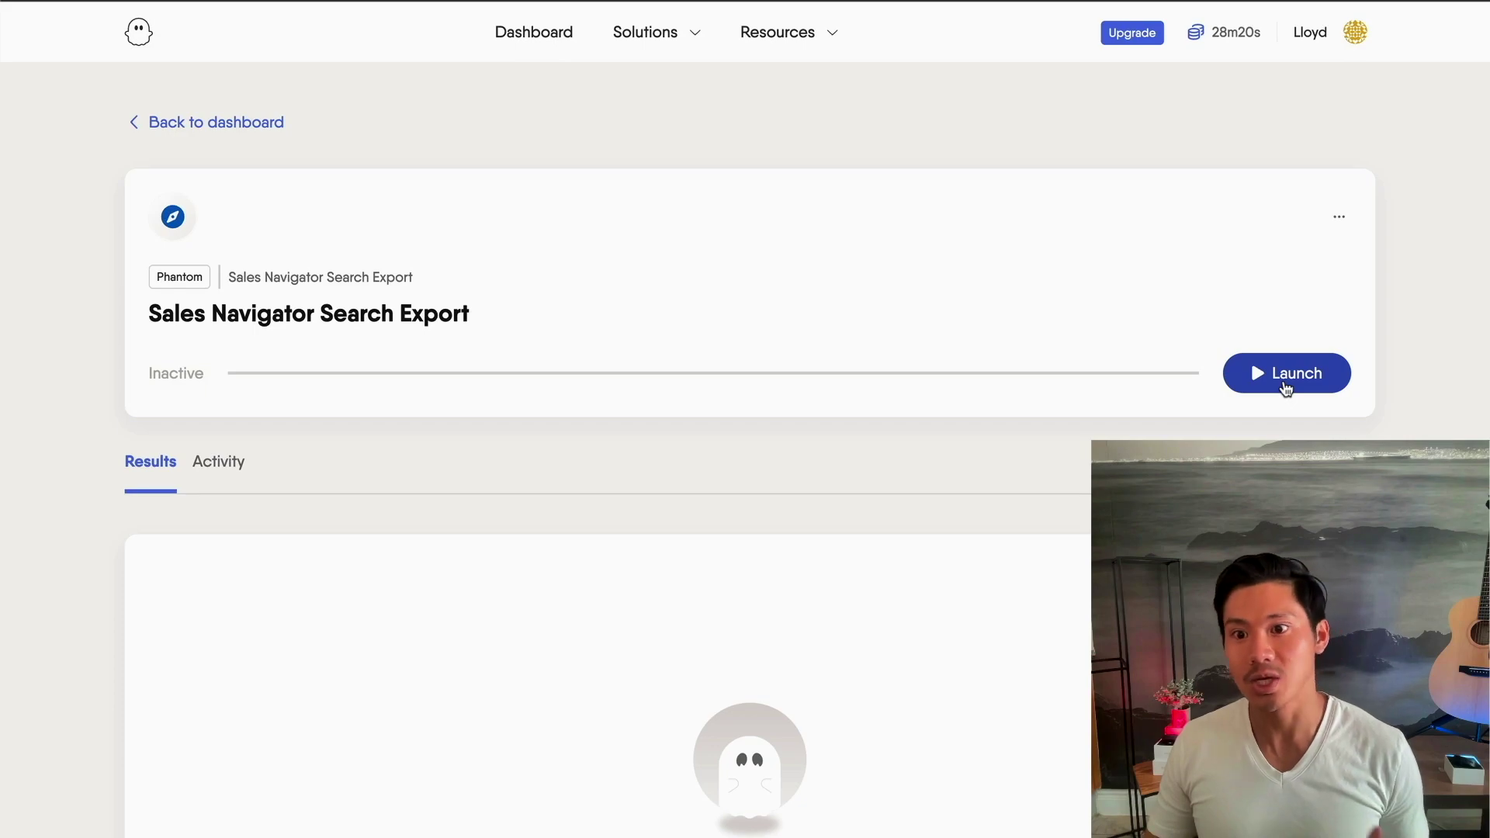
# - Launch the Sales Navigator Search Export phantom and review the sampledataPB export
pyautogui.click(1286, 384)
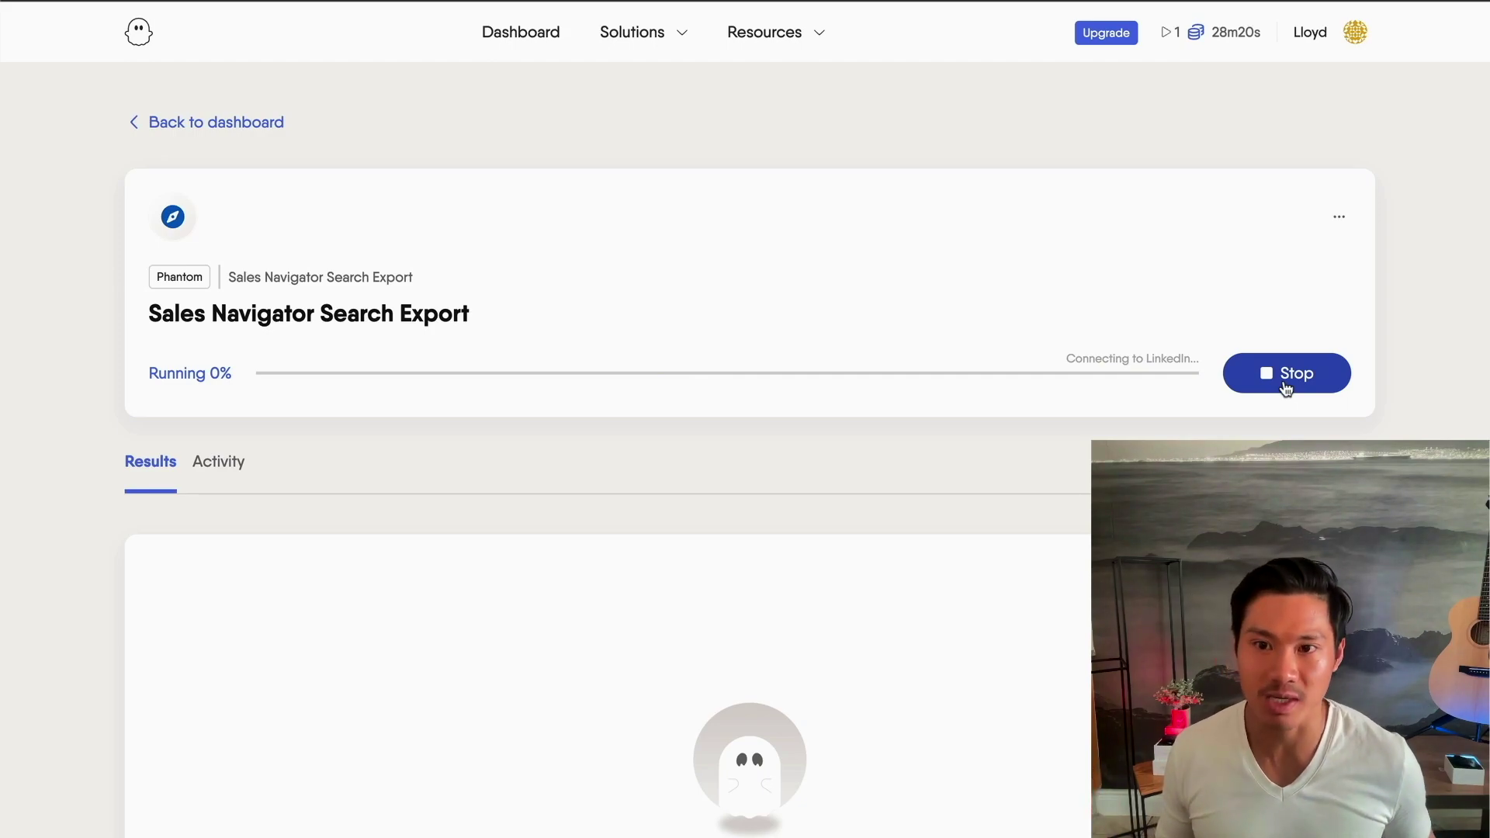
pyautogui.scroll(-1, 1286, 388)
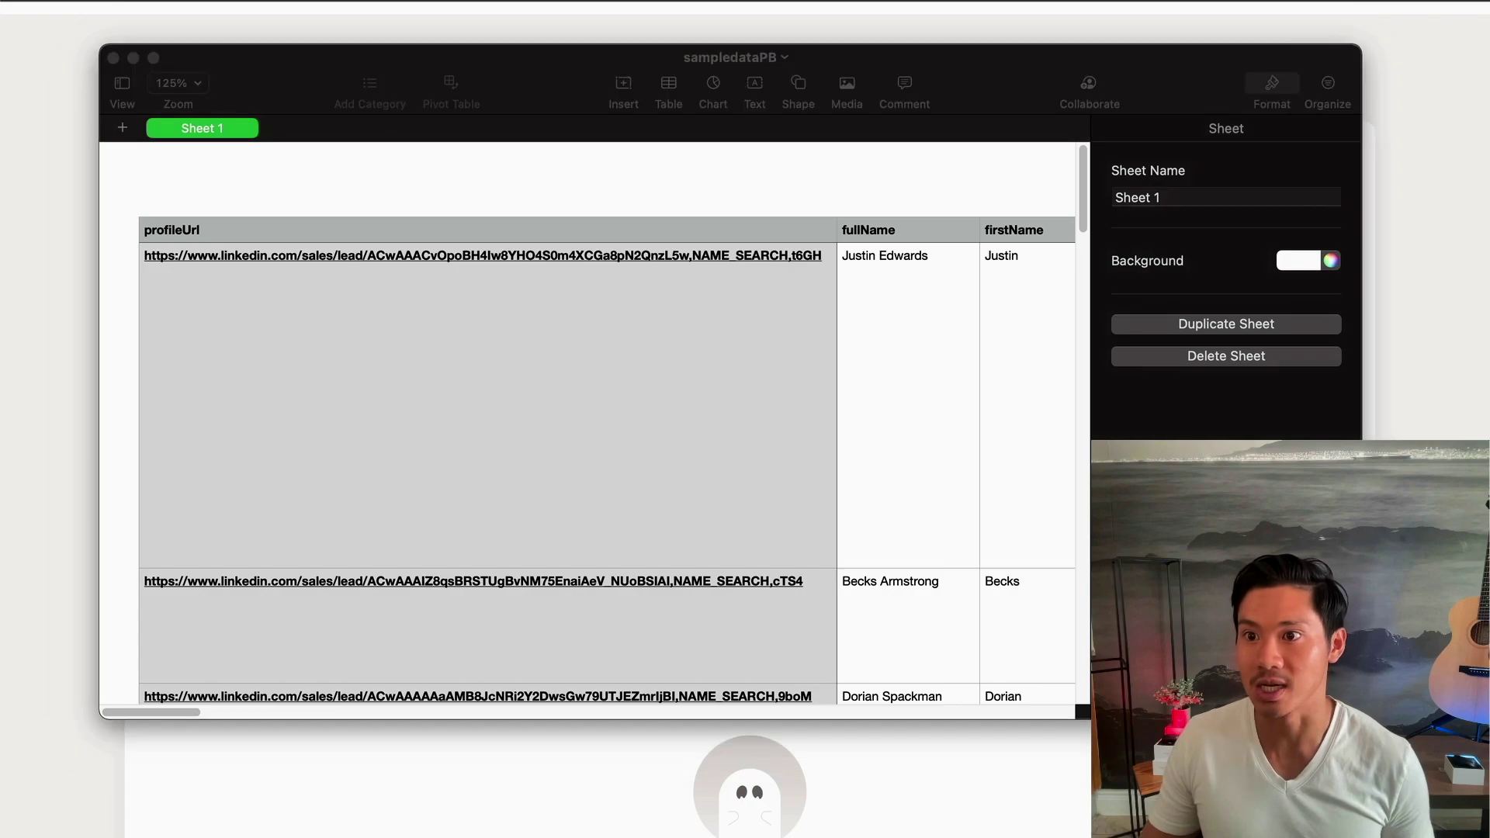
pyautogui.click(1036, 59)
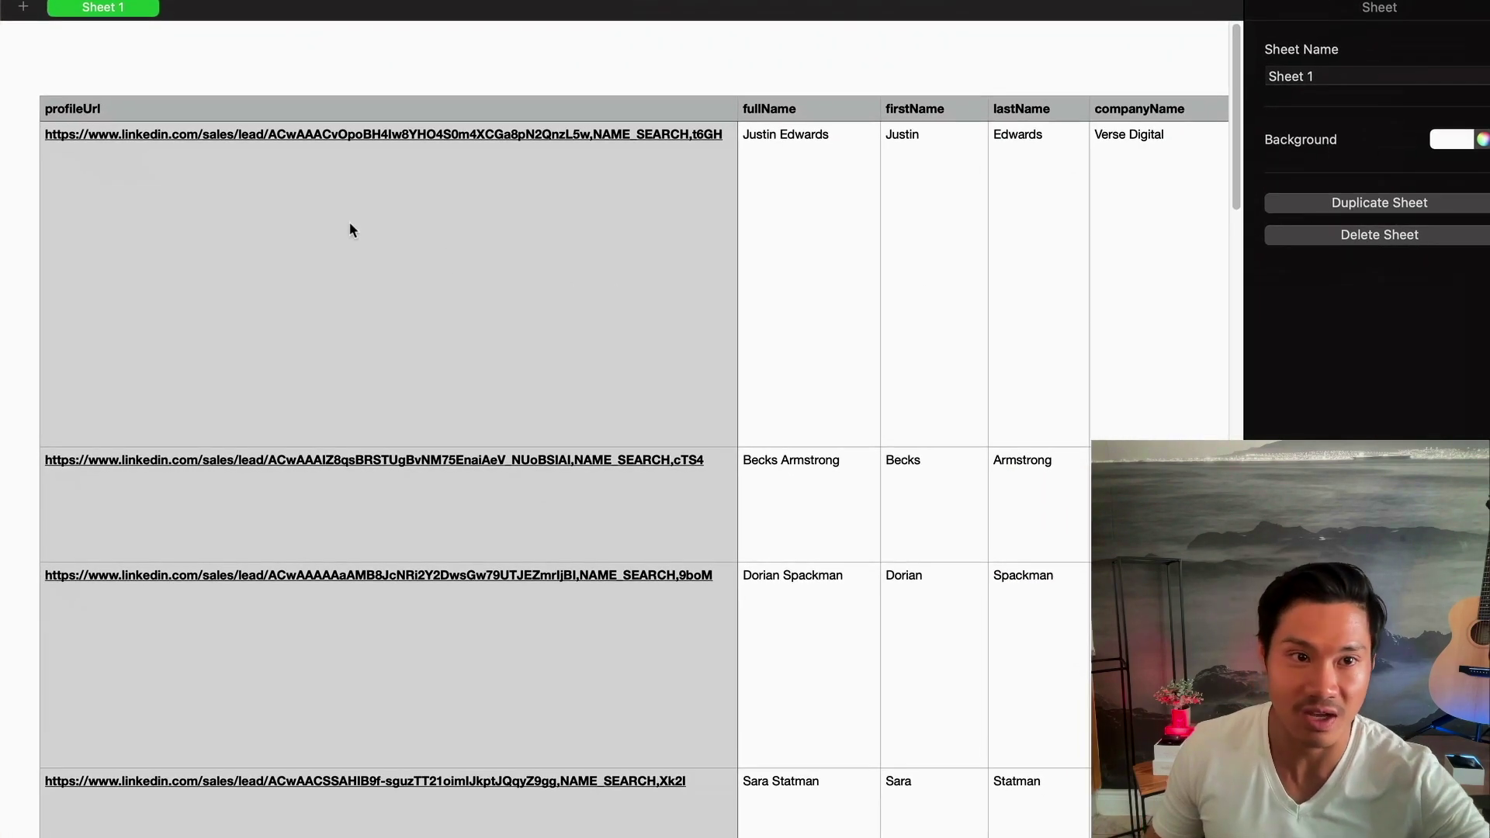
pyautogui.click(341, 221)
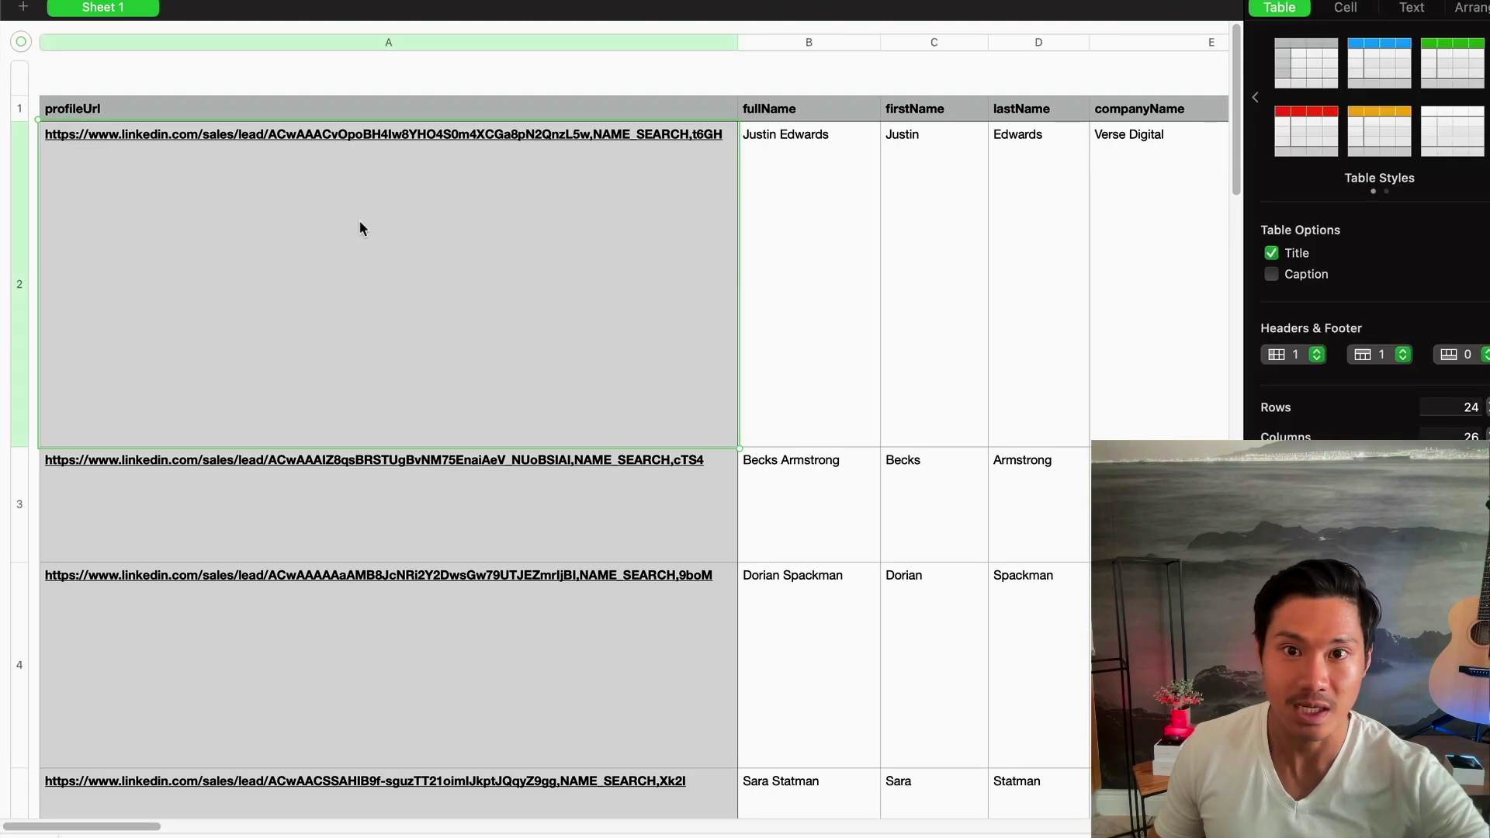
pyautogui.click(854, 221)
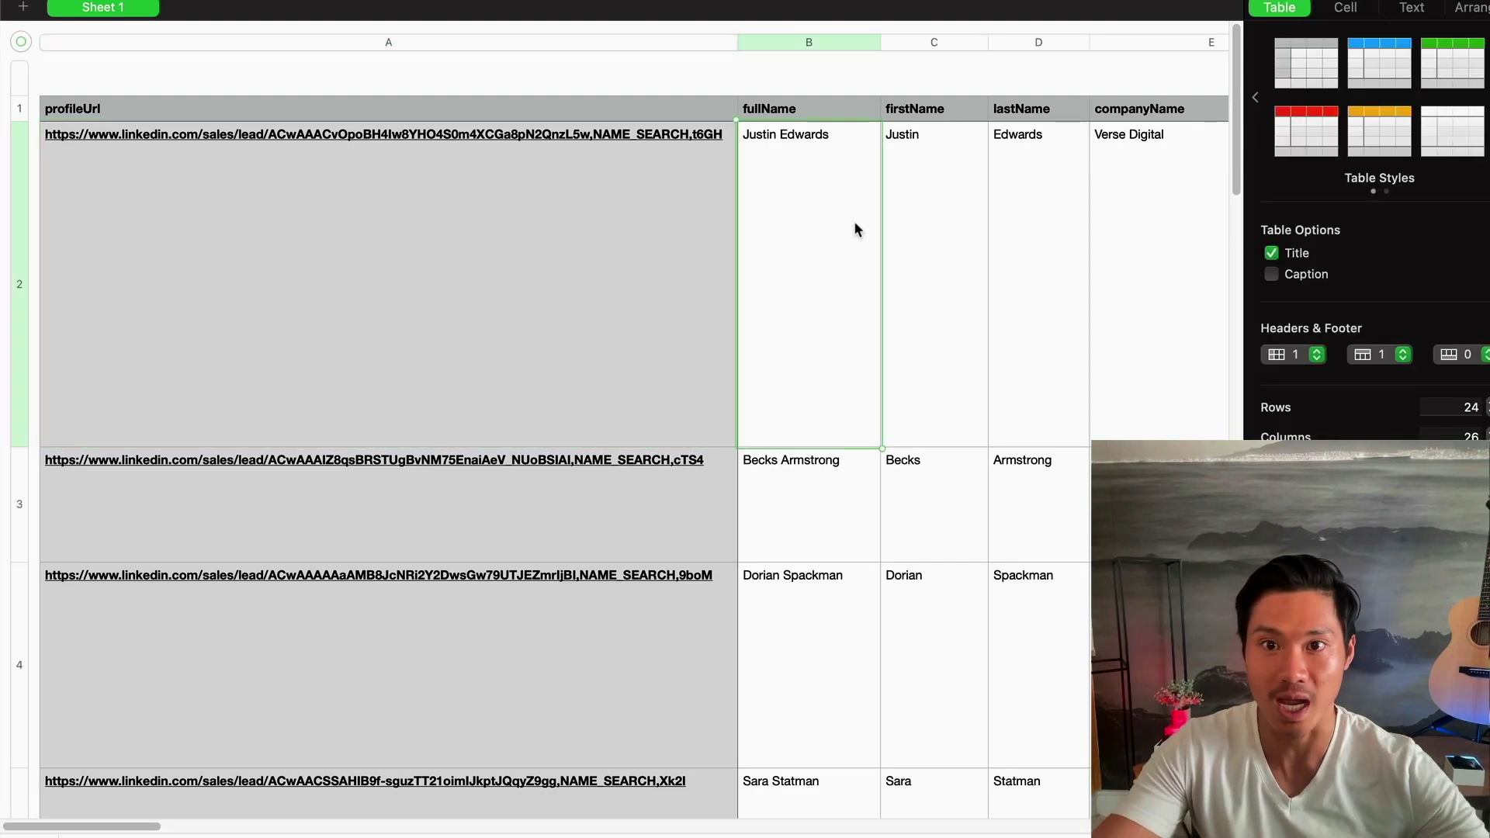
pyautogui.press('Right')
pyautogui.press('Right')
pyautogui.press('Right')
pyautogui.press('Right')
pyautogui.press('Right')
pyautogui.press('Right')
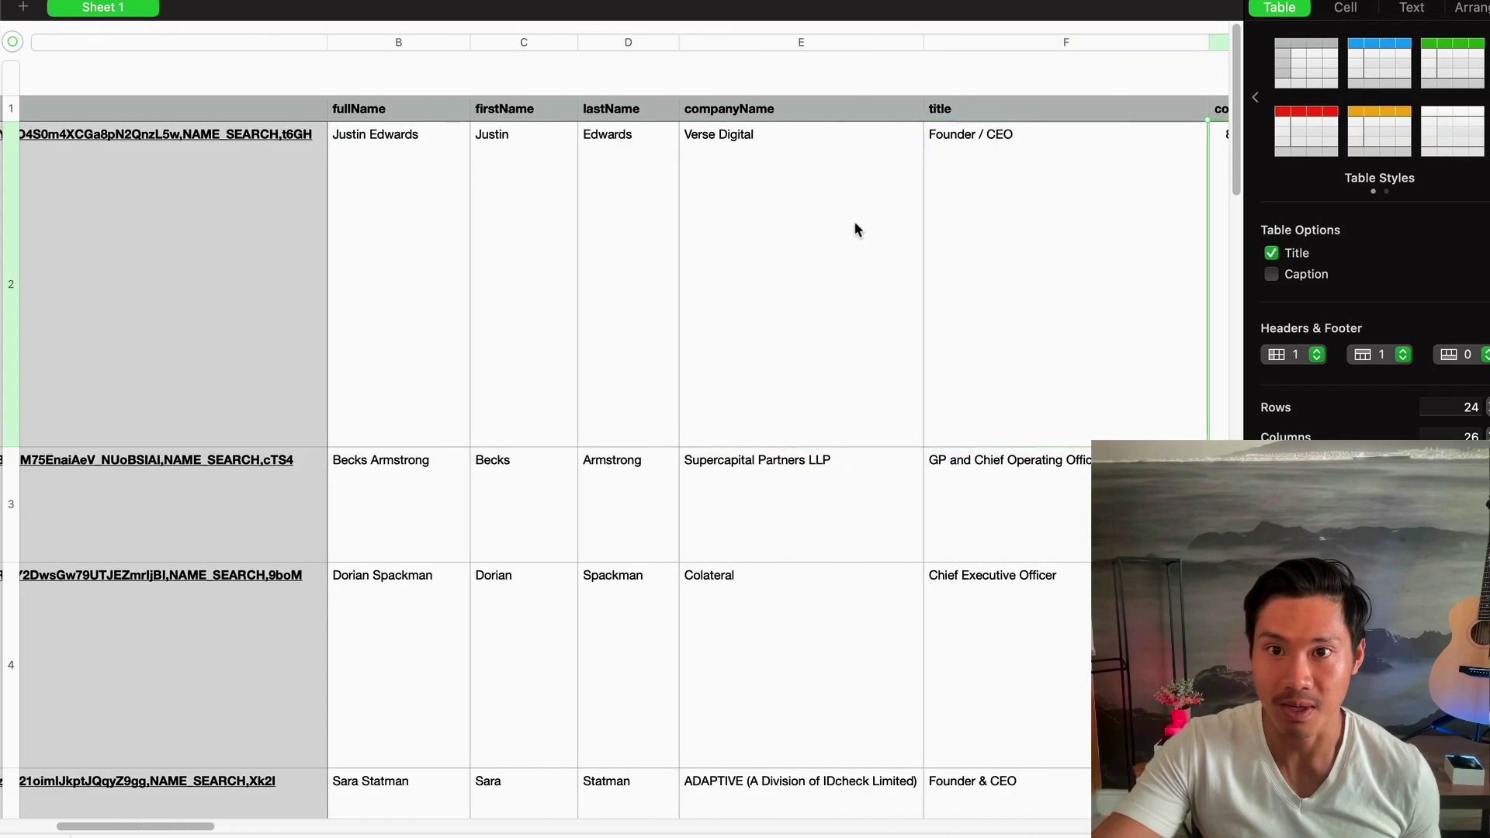
pyautogui.press('Right')
pyautogui.press('Right')
pyautogui.press('Right')
pyautogui.press('Right')
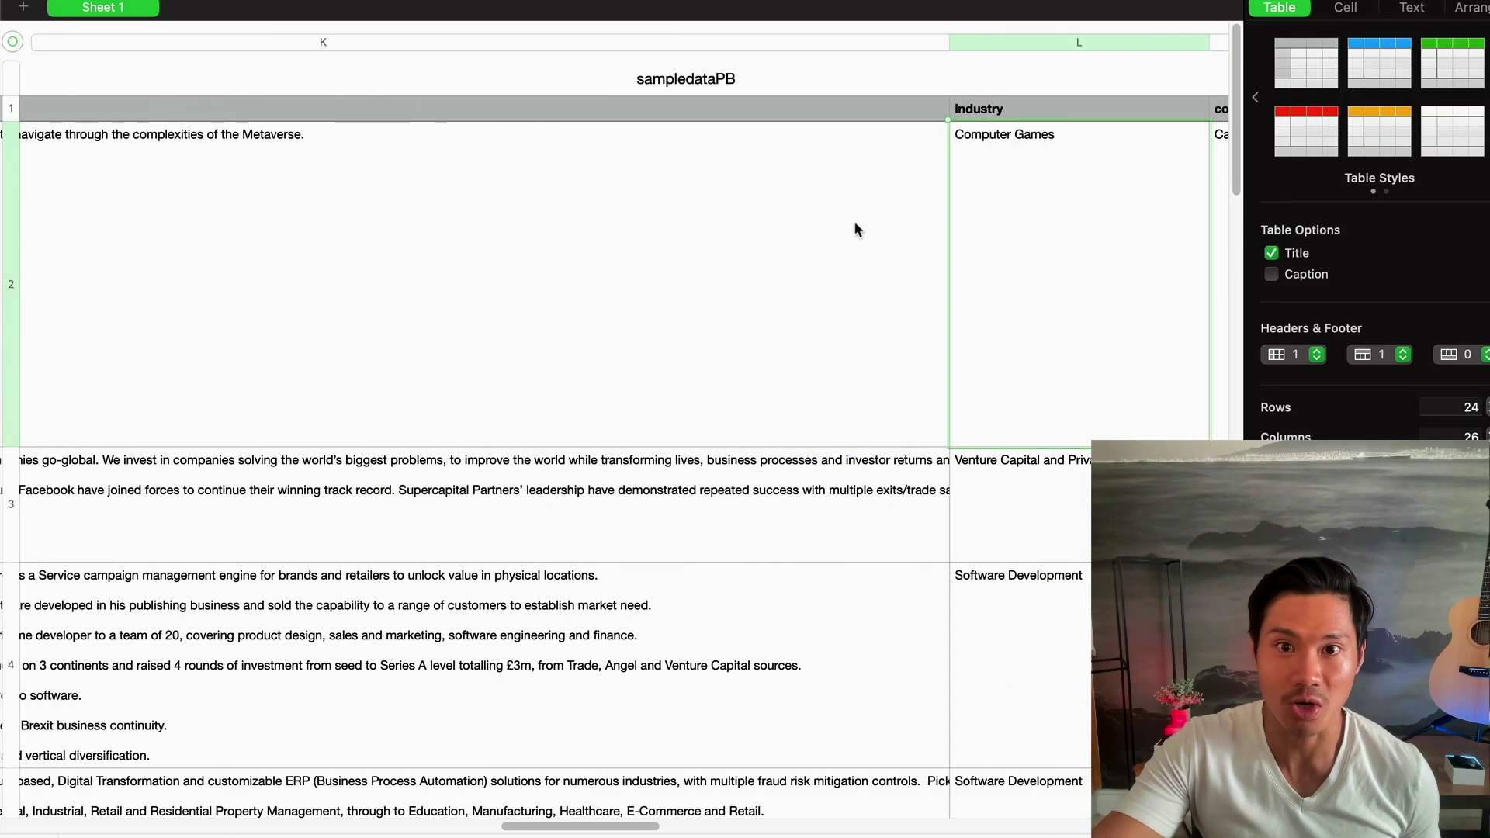
pyautogui.press('Left')
pyautogui.press('Left')
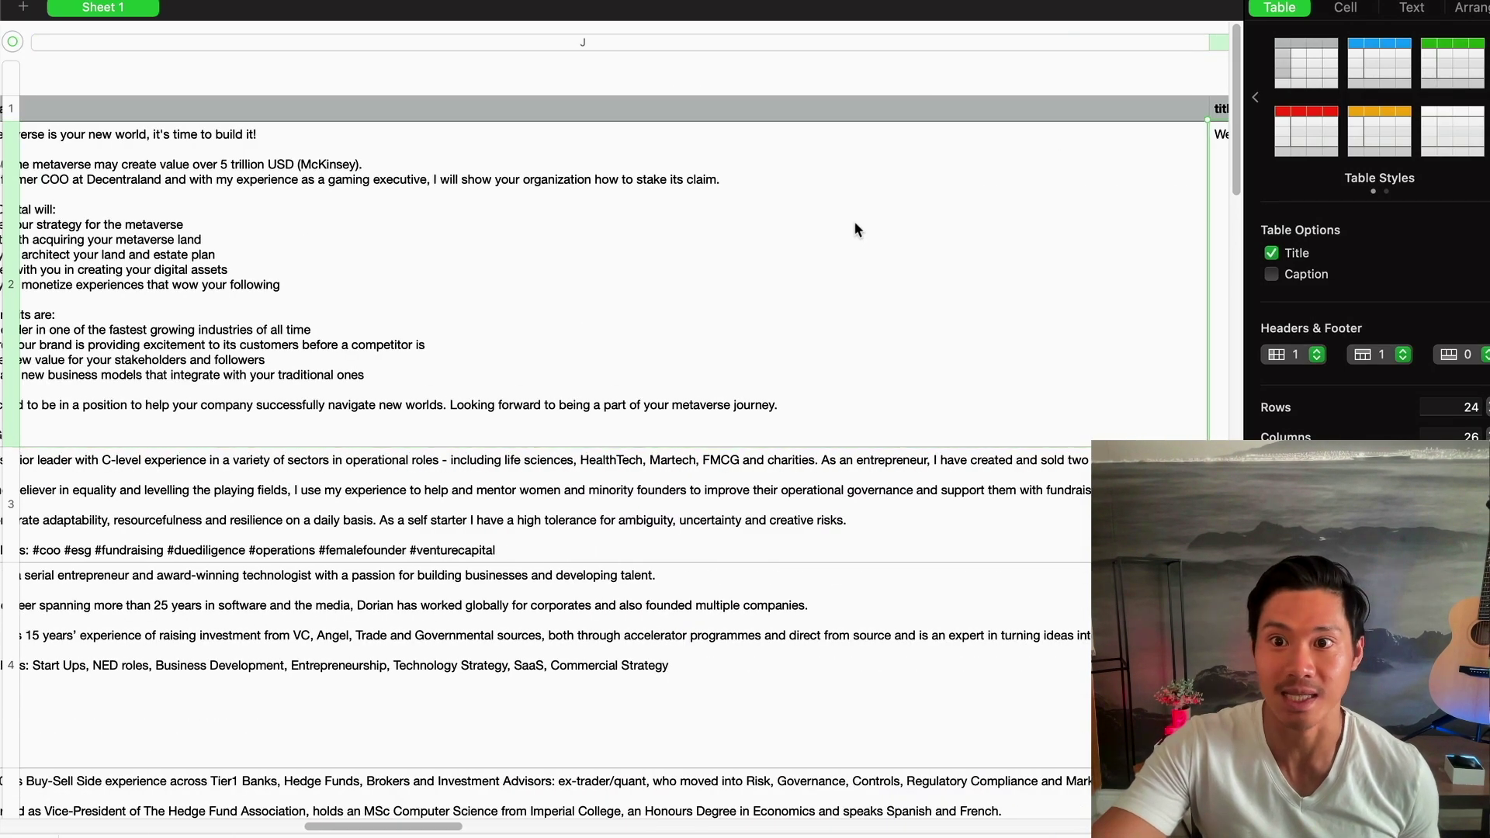
pyautogui.press('Right')
pyautogui.press('Left')
pyautogui.press('Left')
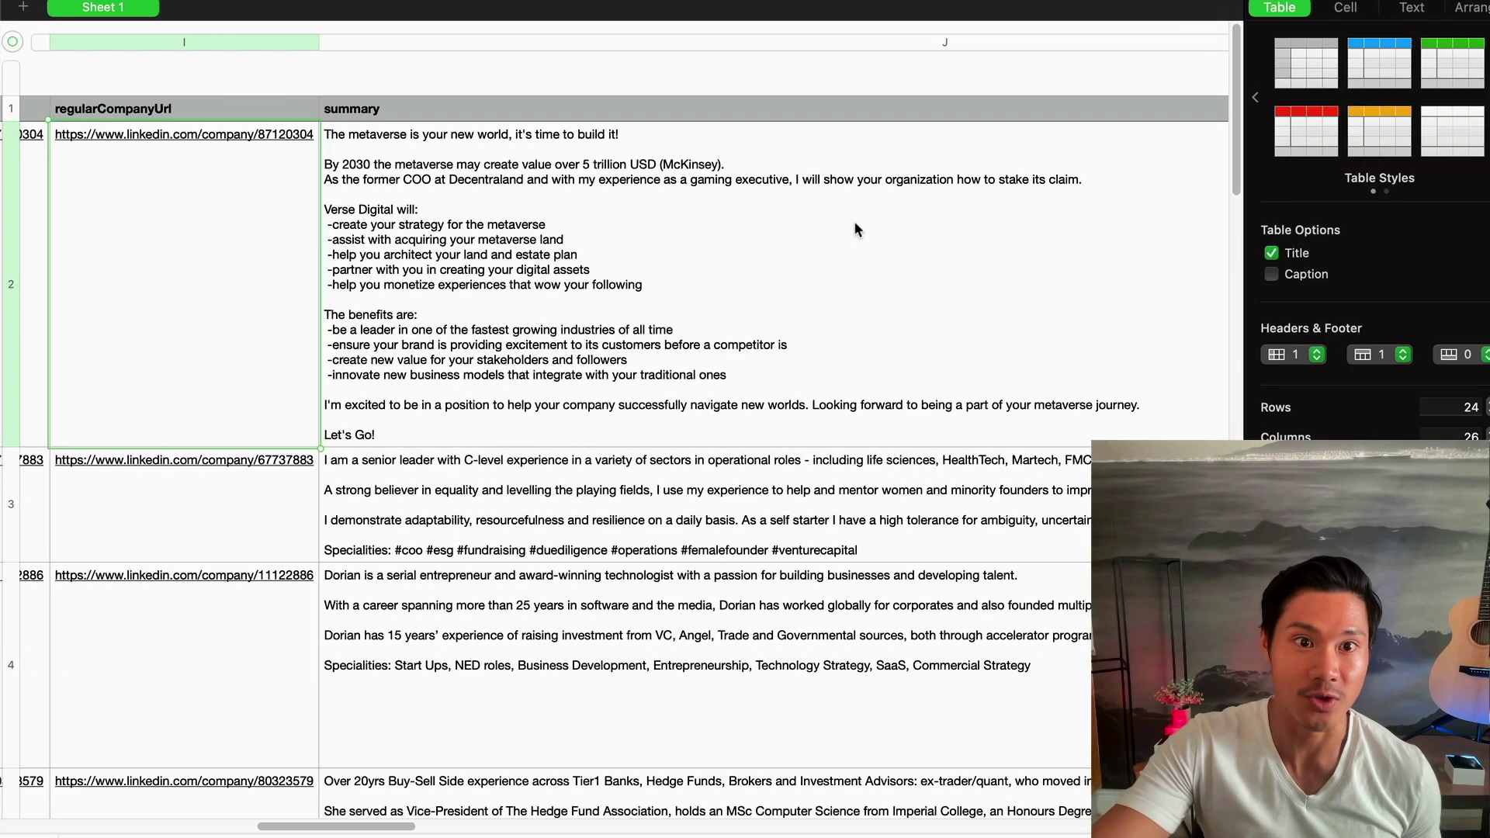
pyautogui.press('Right')
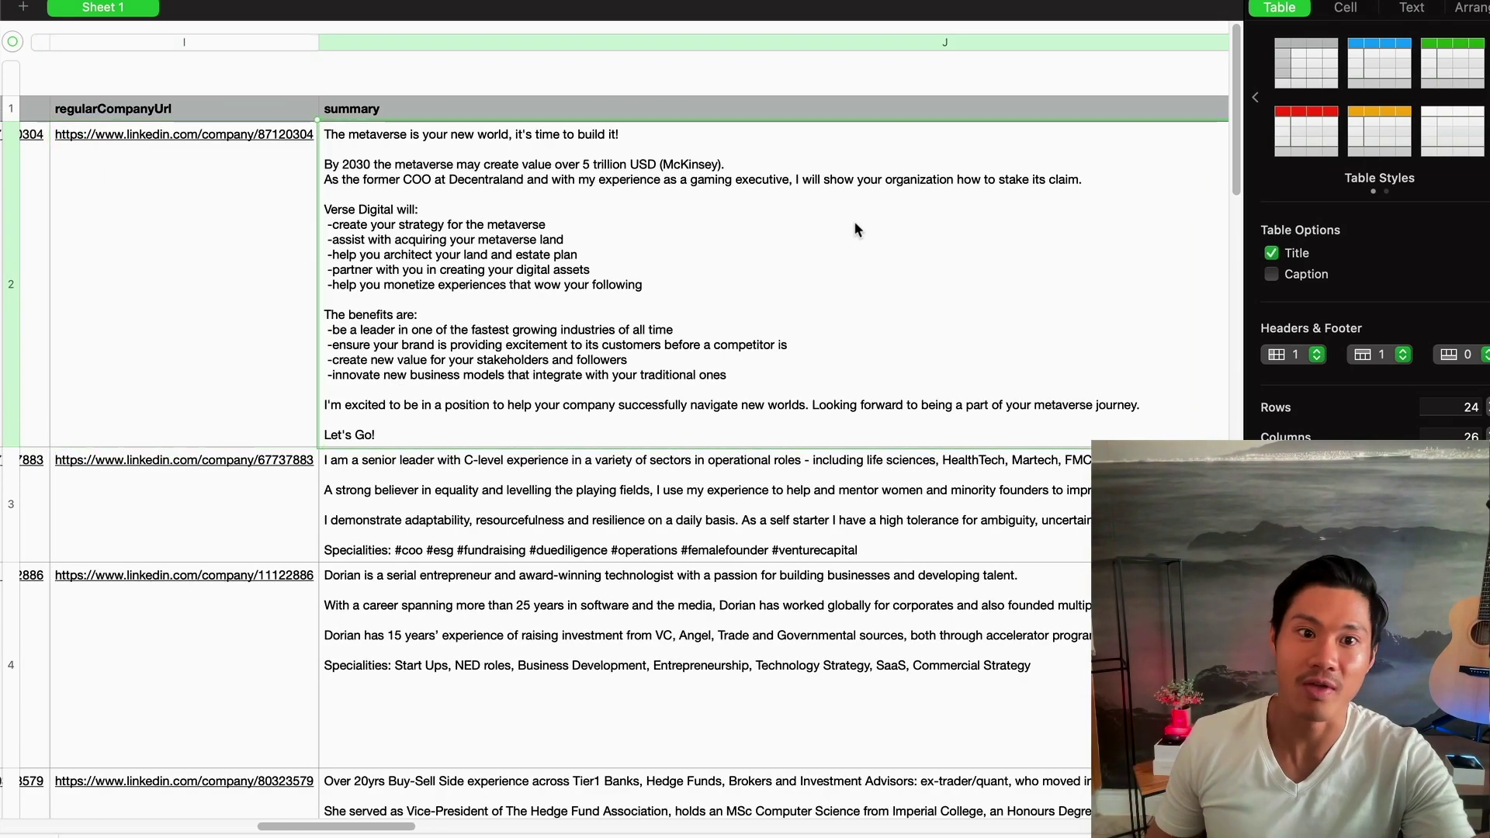
pyautogui.press('Right')
pyautogui.press('Right')
pyautogui.press('Right')
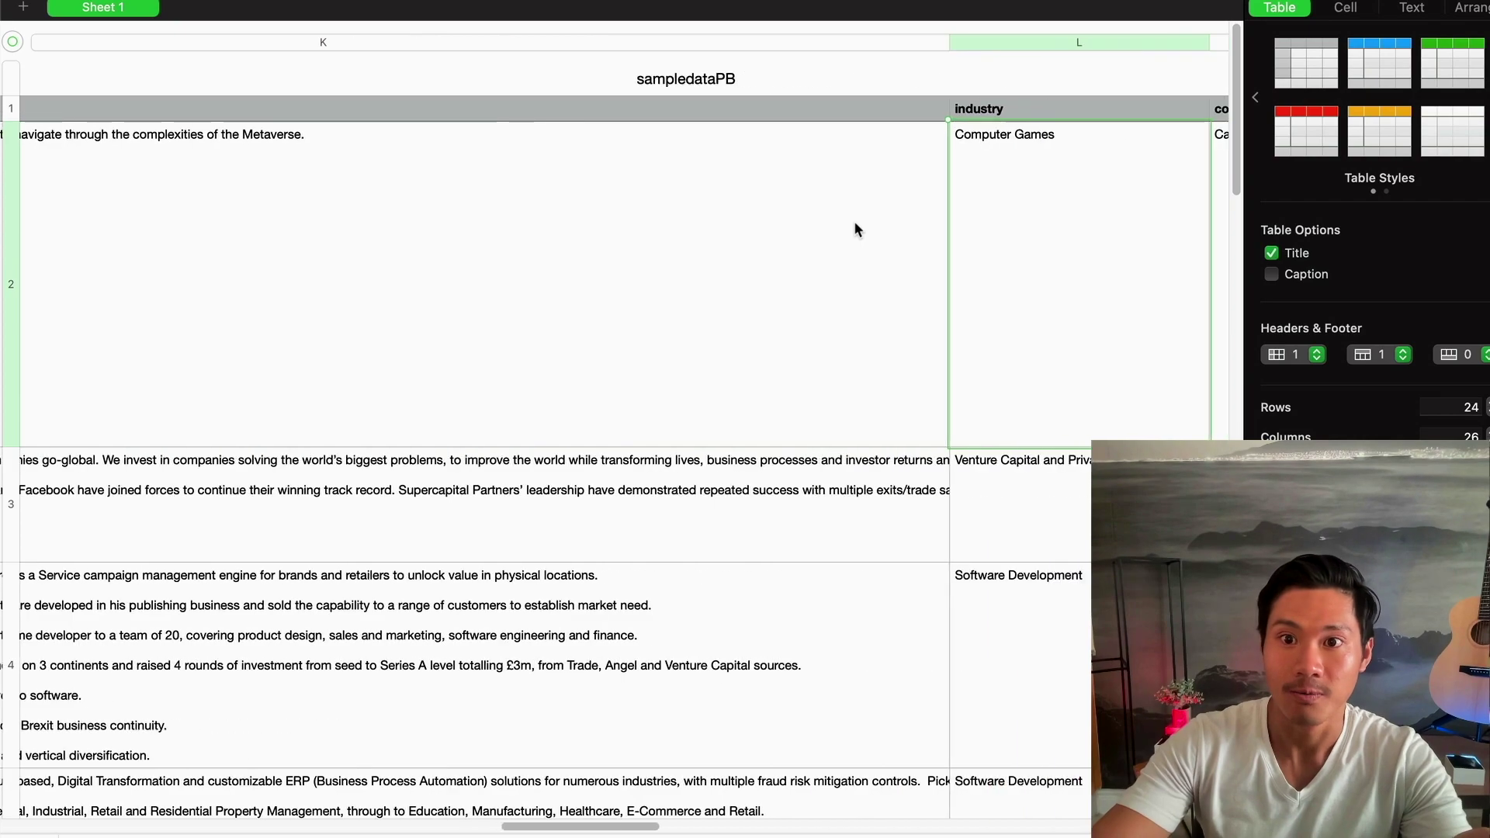
pyautogui.press('Left')
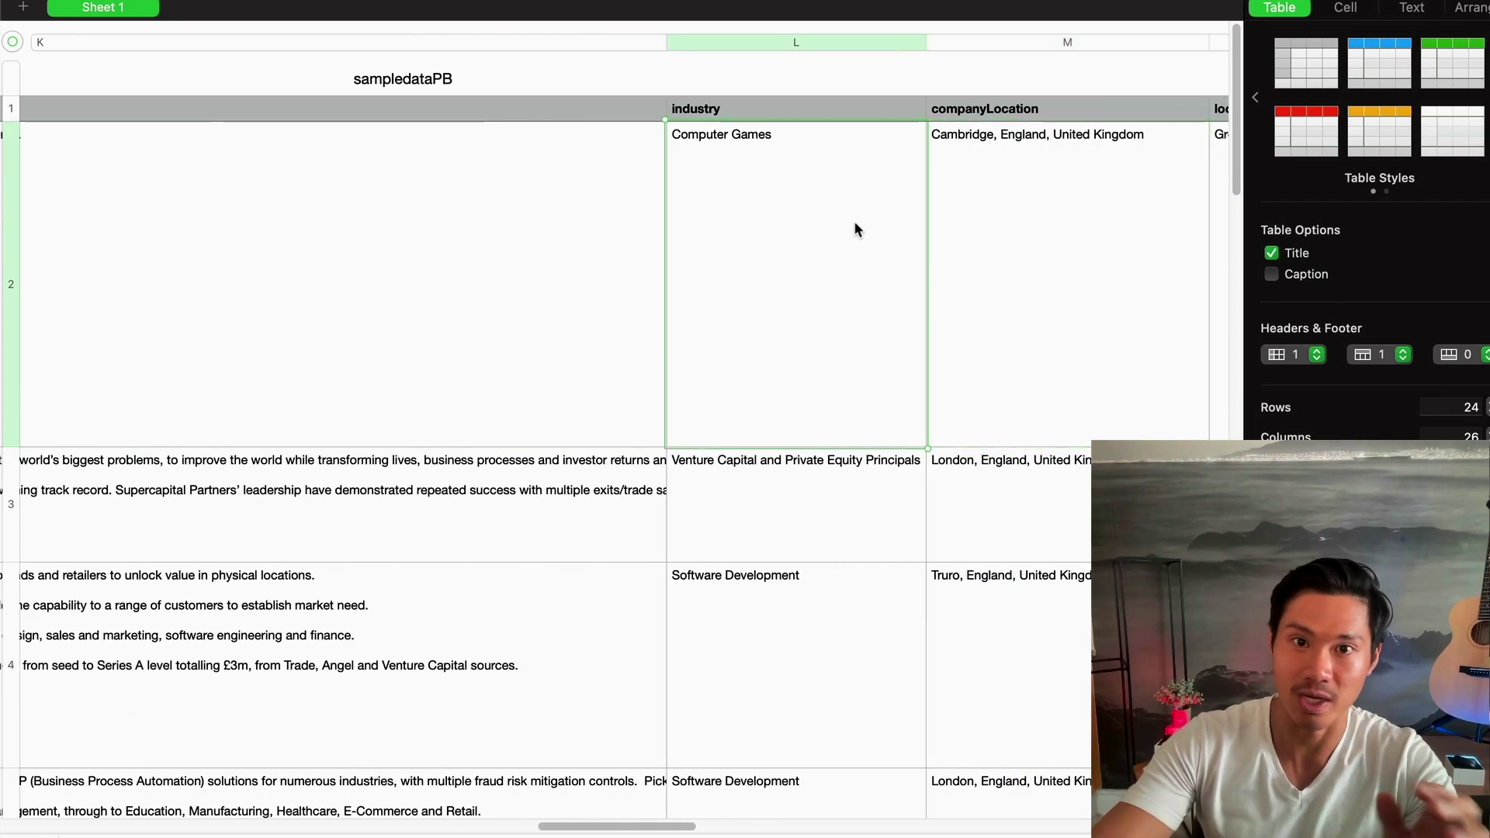
pyautogui.press('Right')
pyautogui.press('Right')
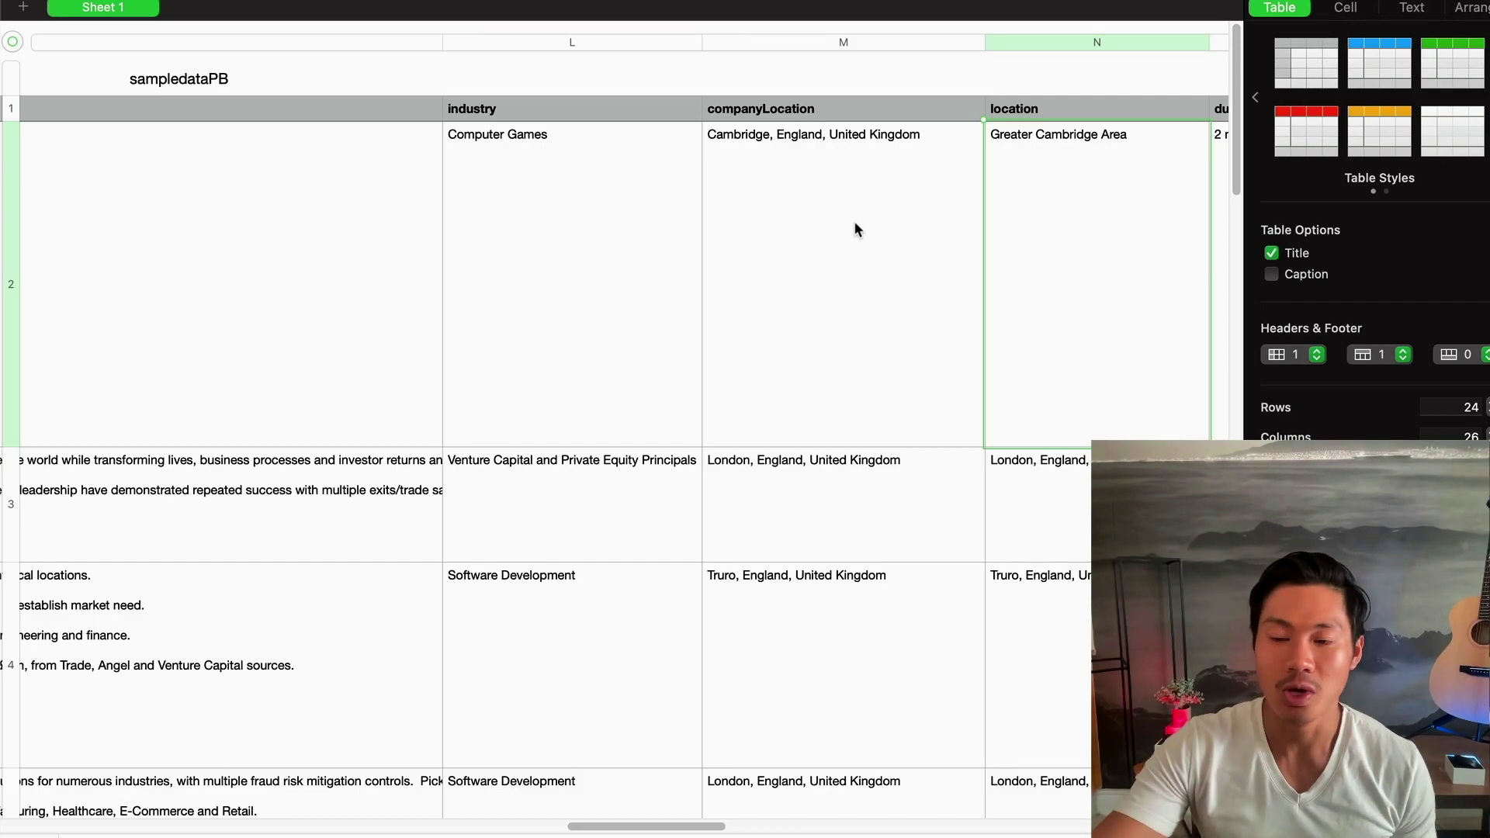
pyautogui.press('Right')
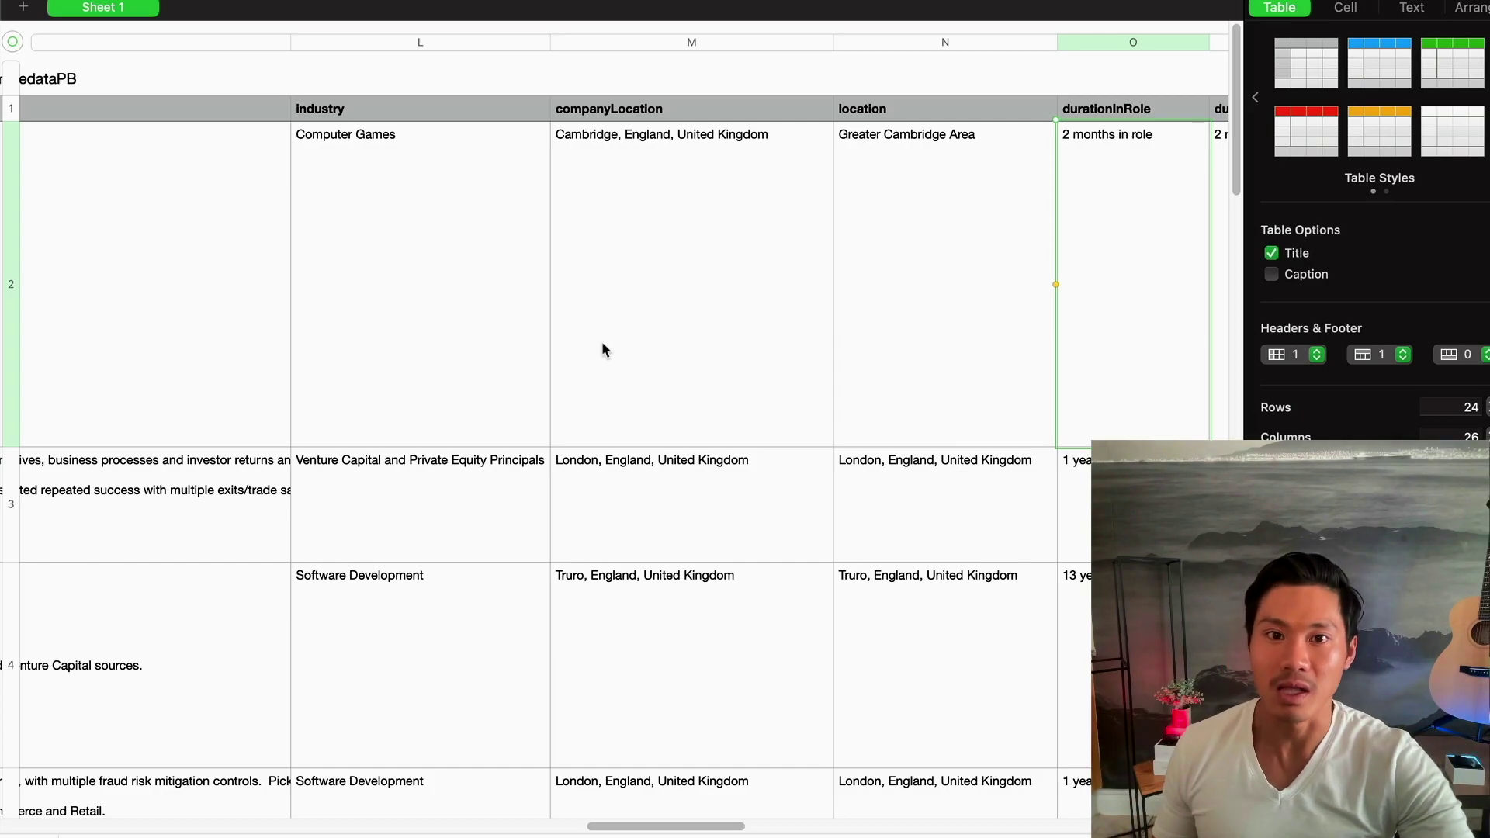
pyautogui.hscroll(-10, 603, 344)
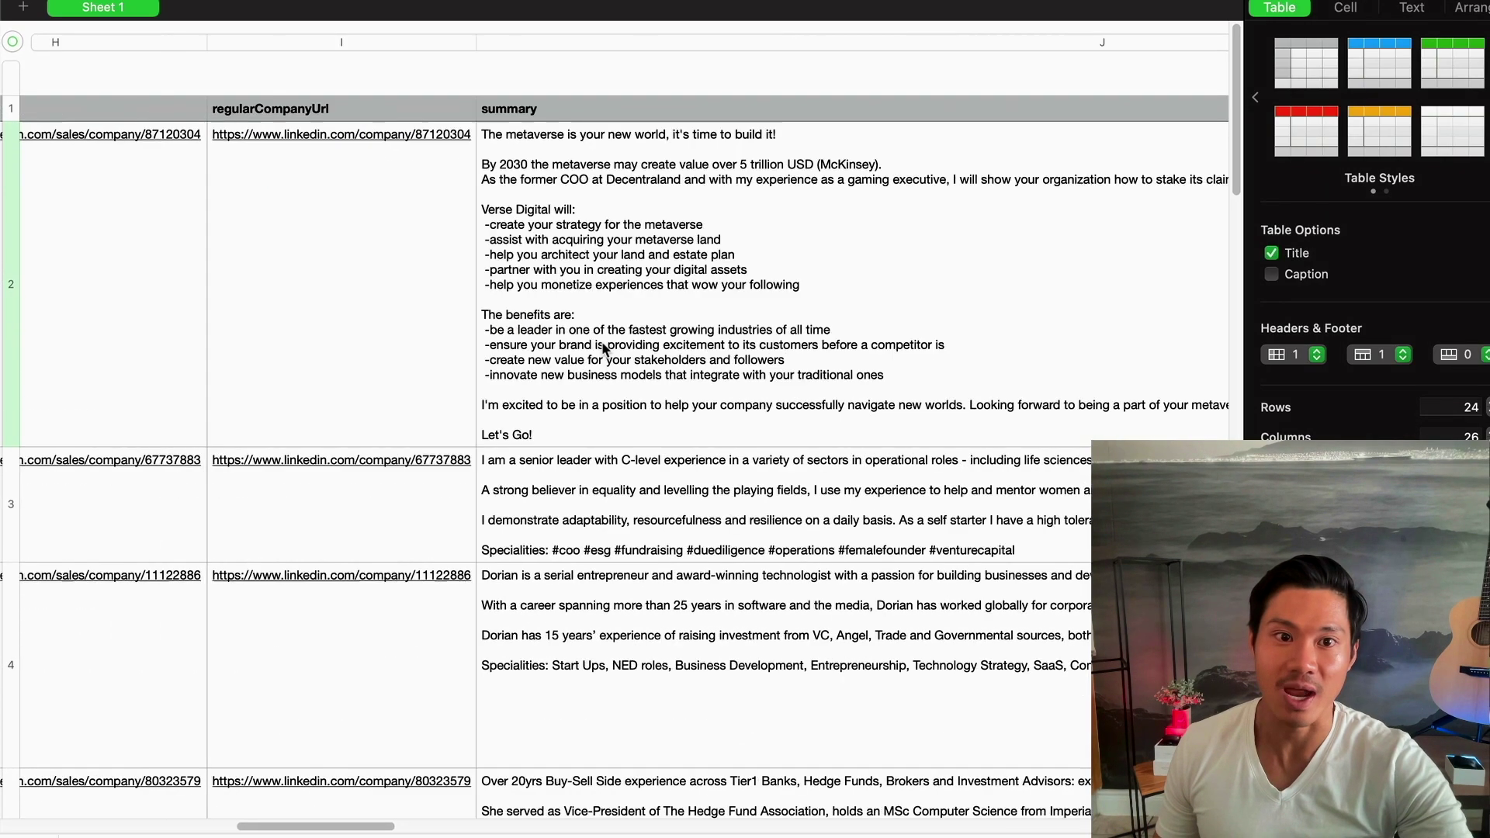
pyautogui.hscroll(-10, 602, 341)
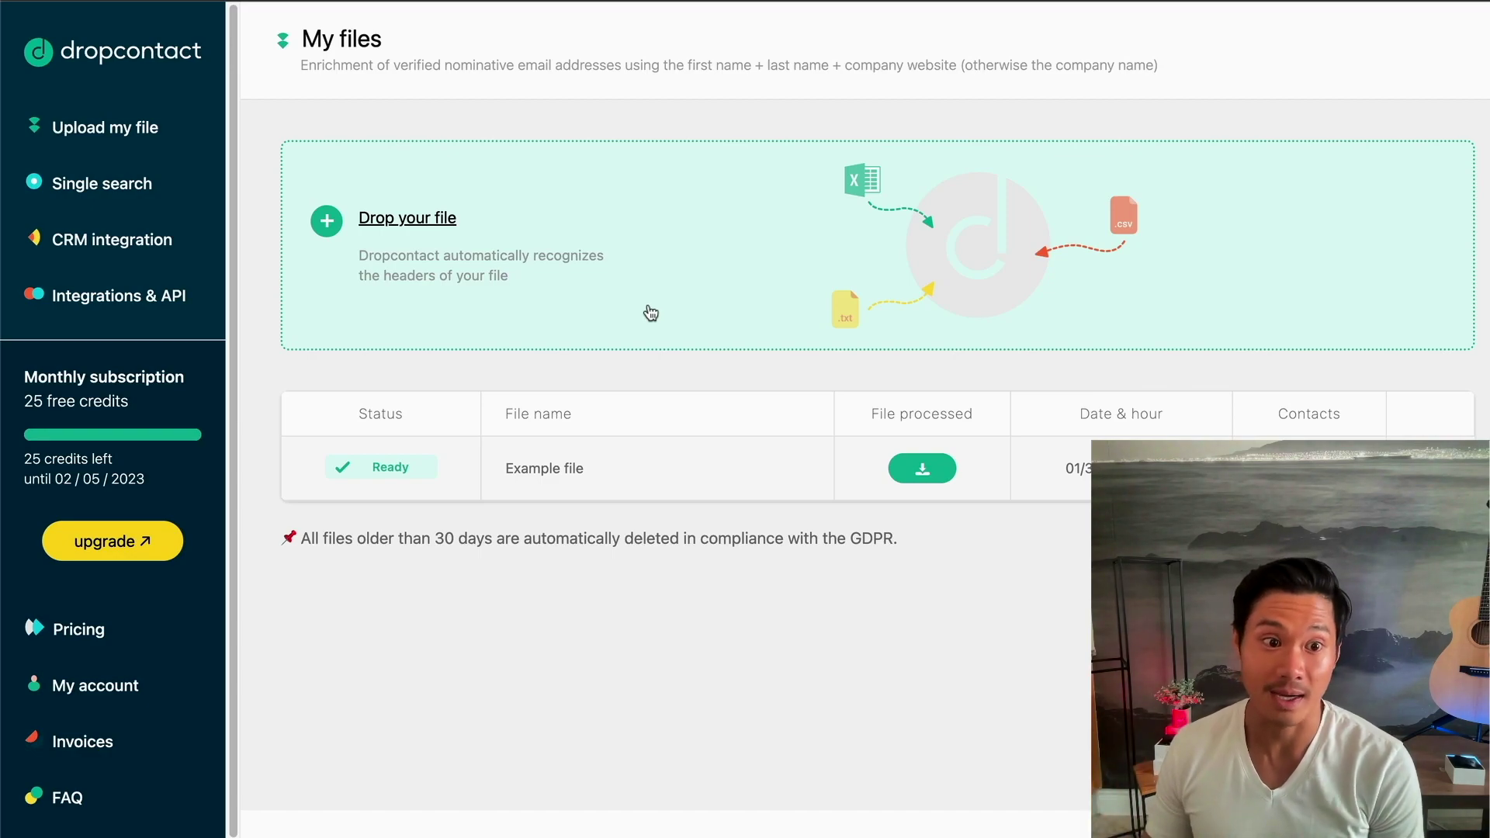
# - Upload sampledataPB to Dropcontact and start processing it for email enrichment
pyautogui.click(103, 136)
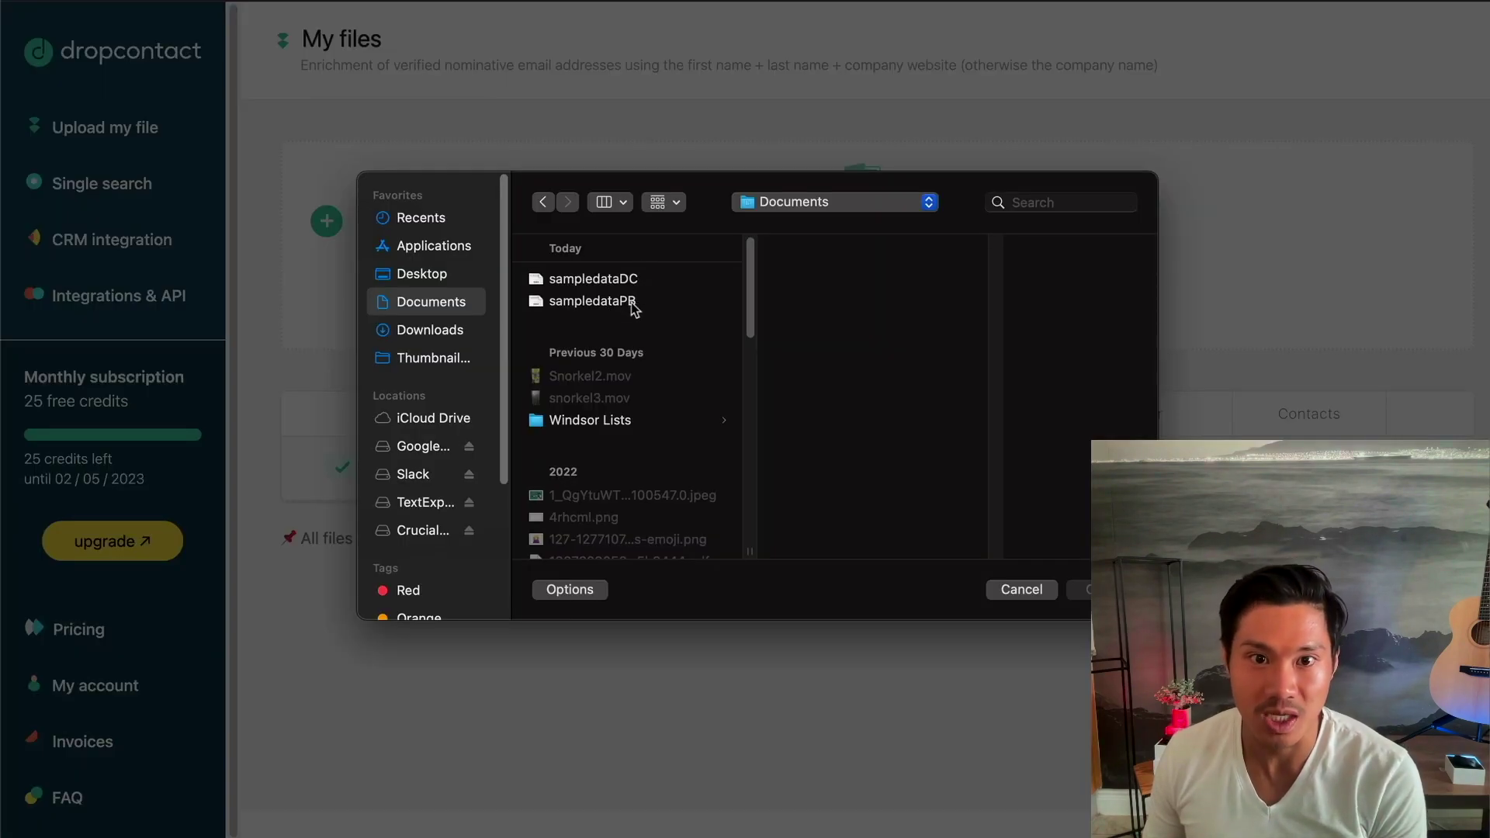
pyautogui.click(632, 306)
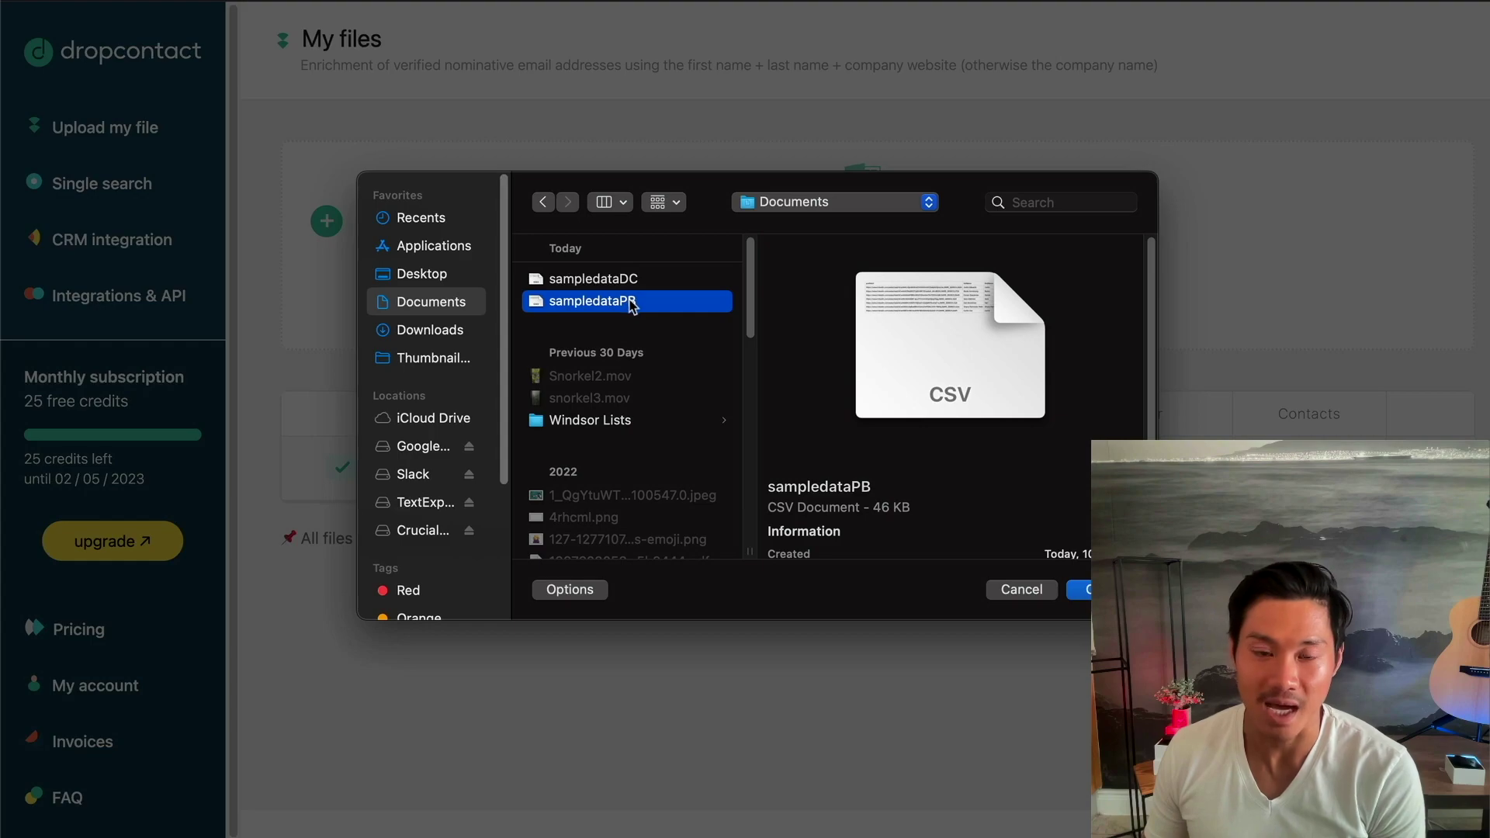
pyautogui.click(1085, 591)
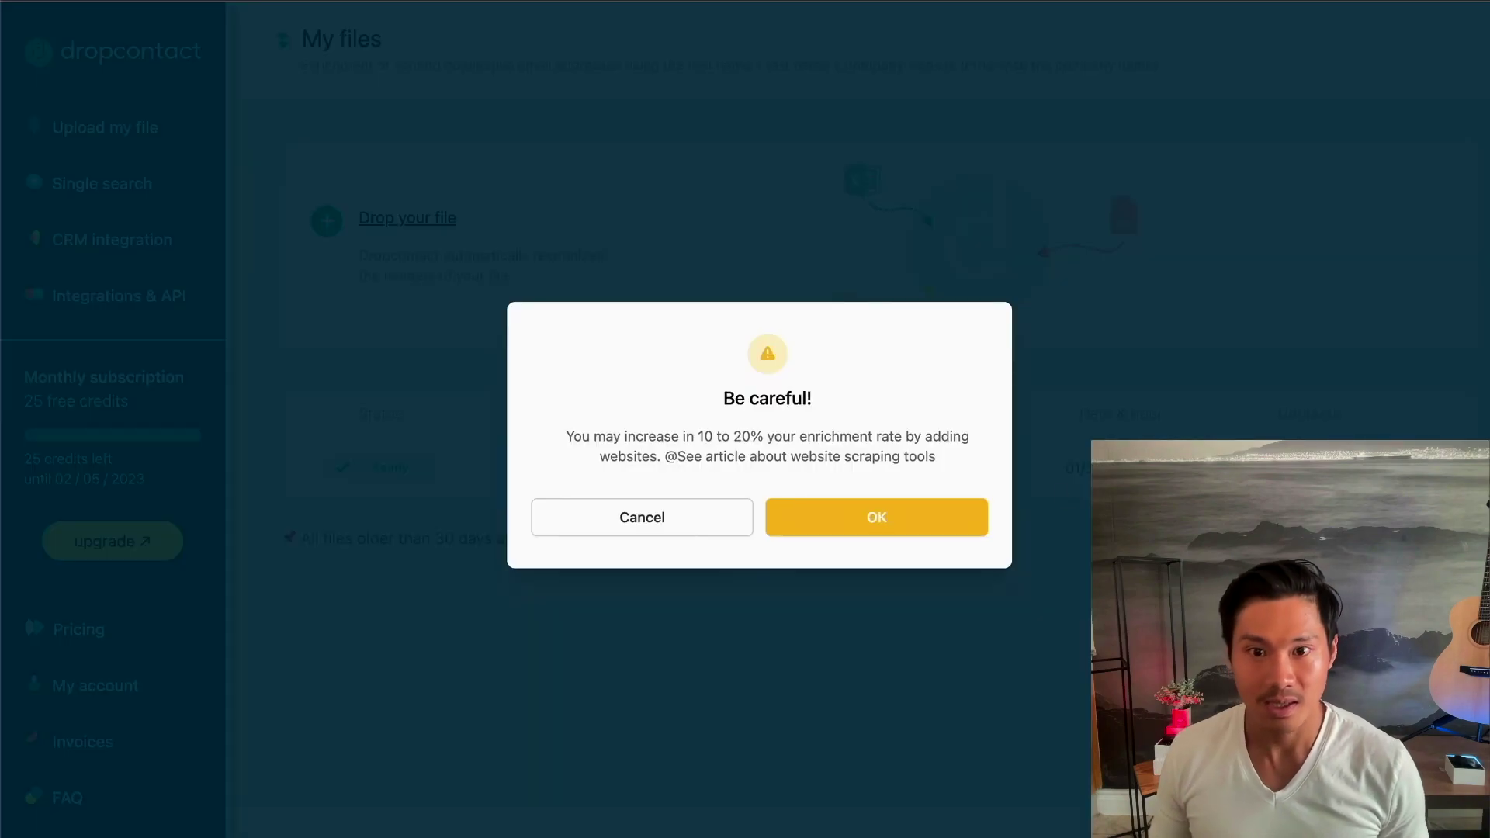
pyautogui.click(982, 517)
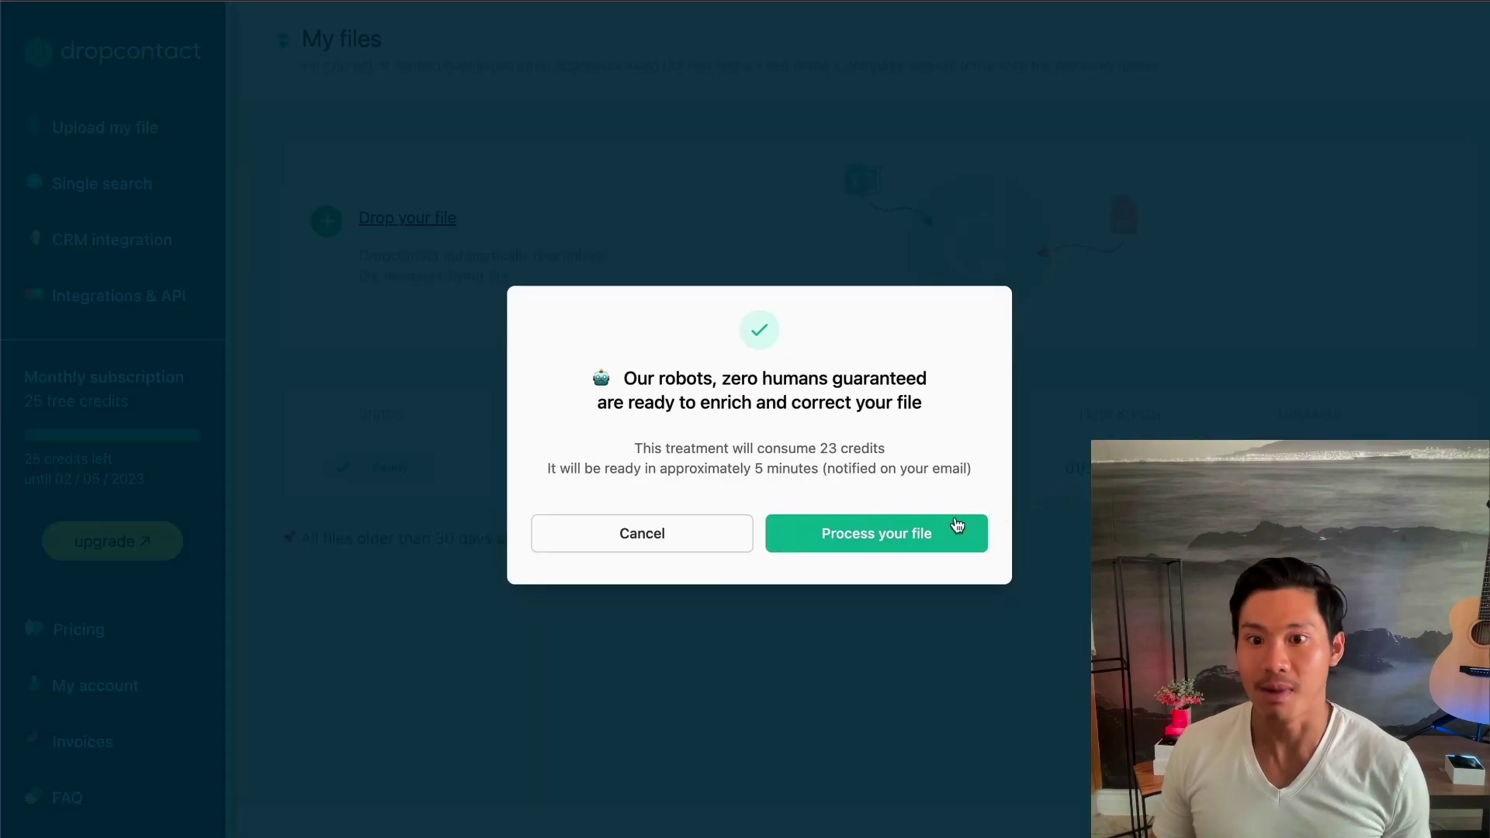
pyautogui.click(852, 535)
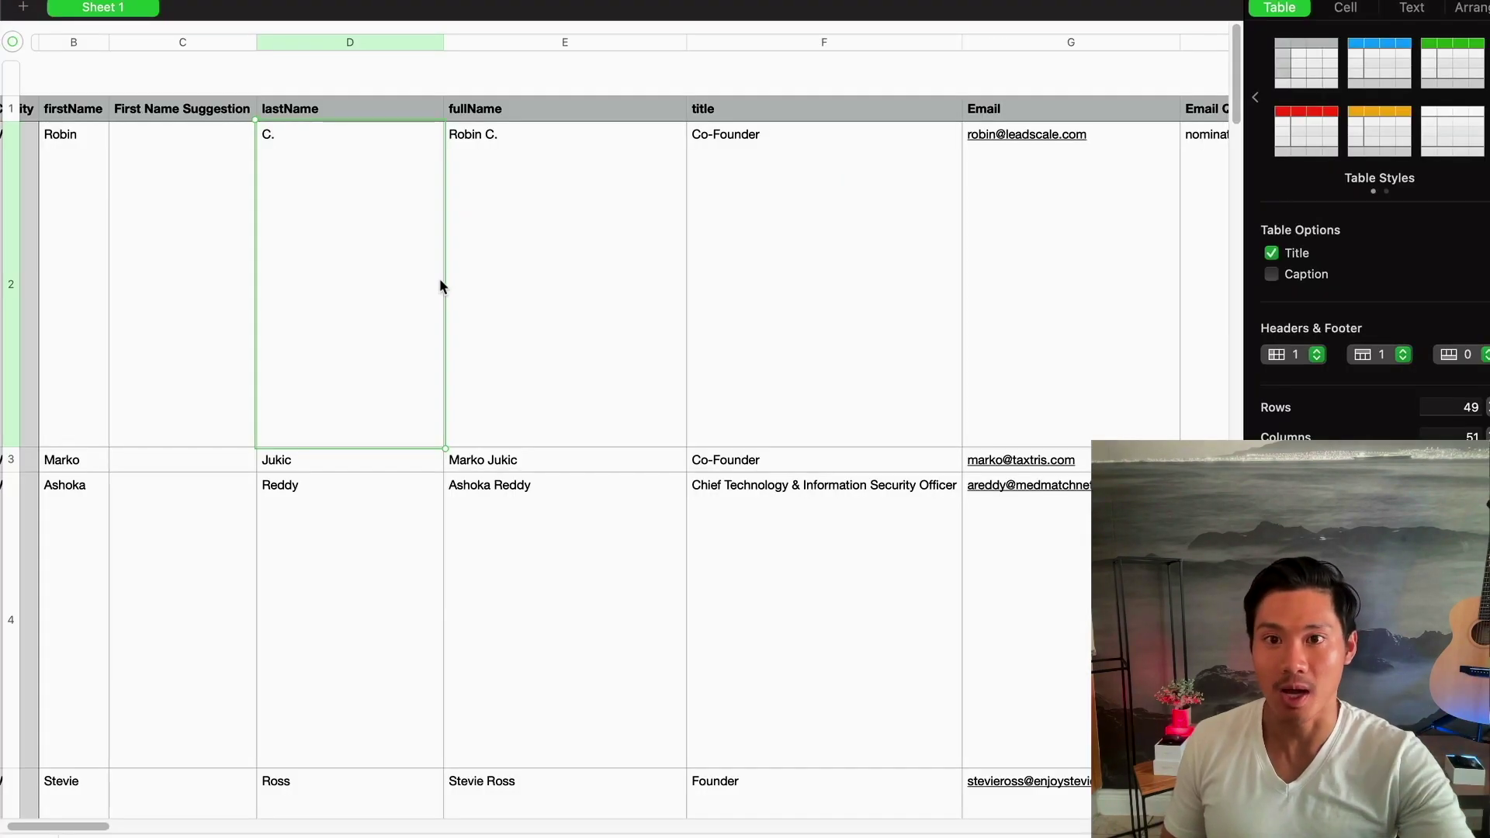
pyautogui.press('Right')
pyautogui.press('Right')
pyautogui.press('Right')
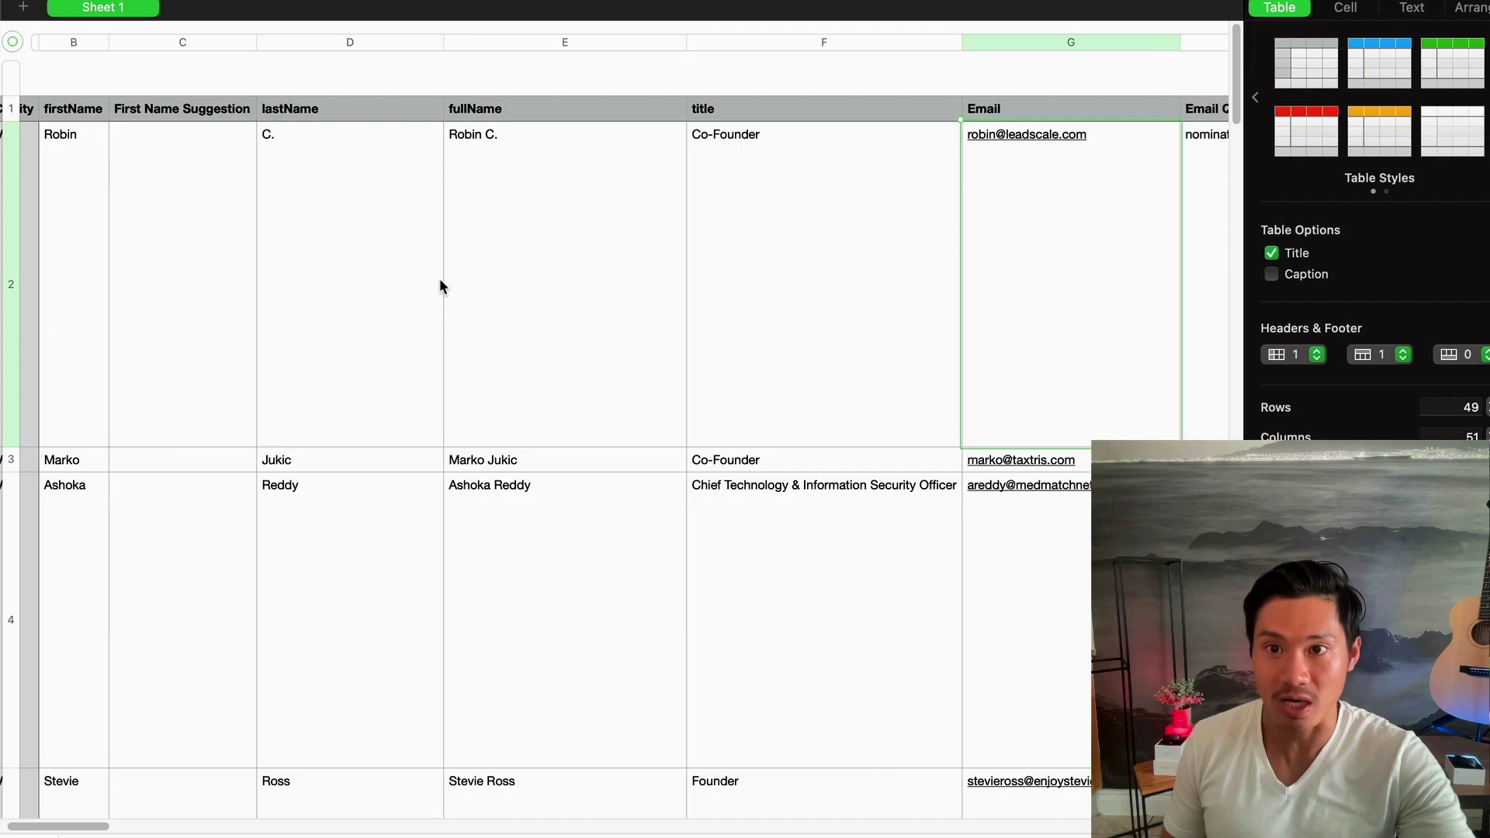
pyautogui.press('Right')
pyautogui.press('Right')
pyautogui.press('Right')
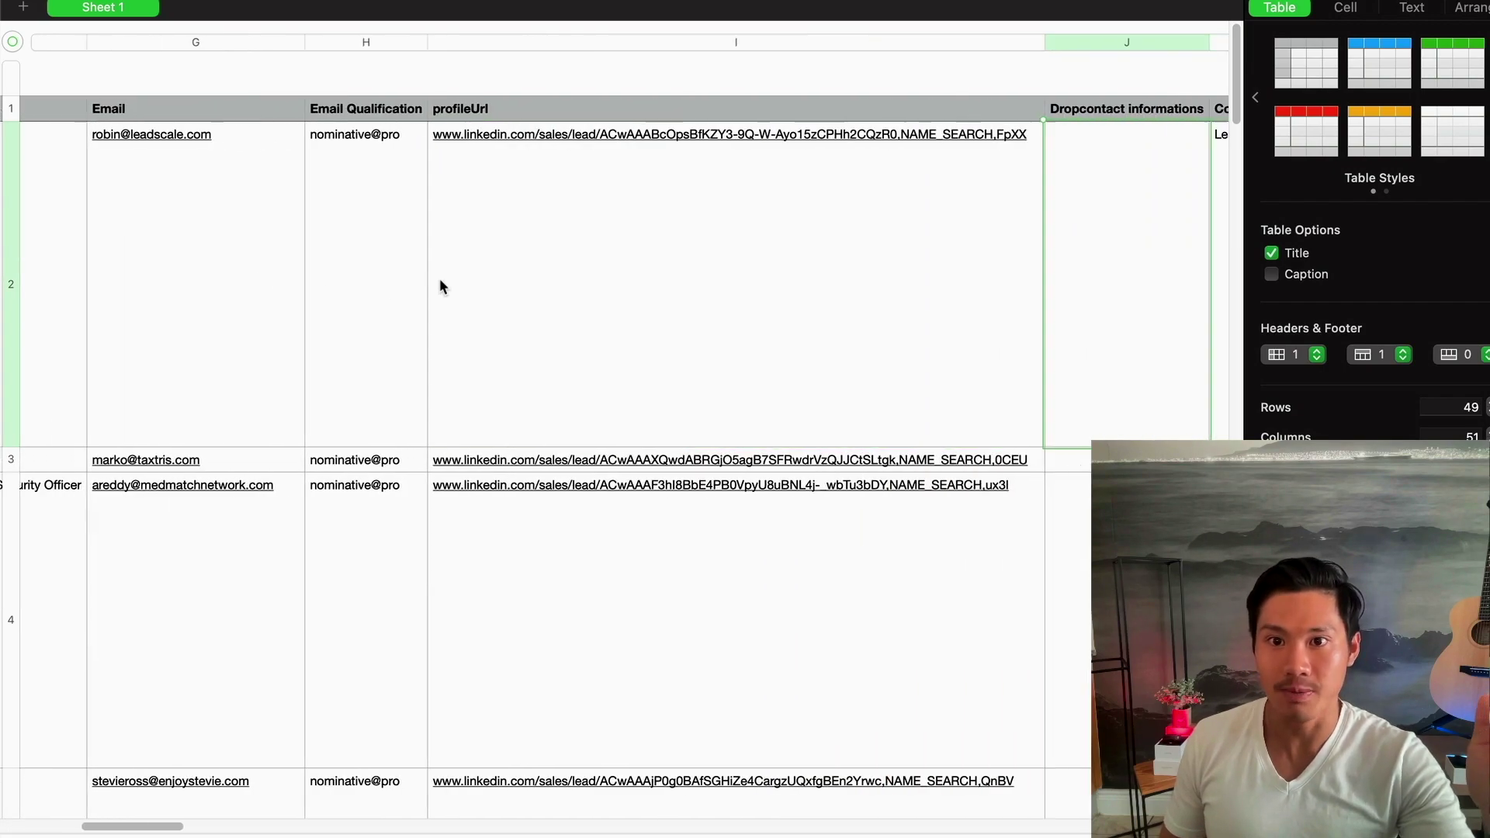
pyautogui.press('Right')
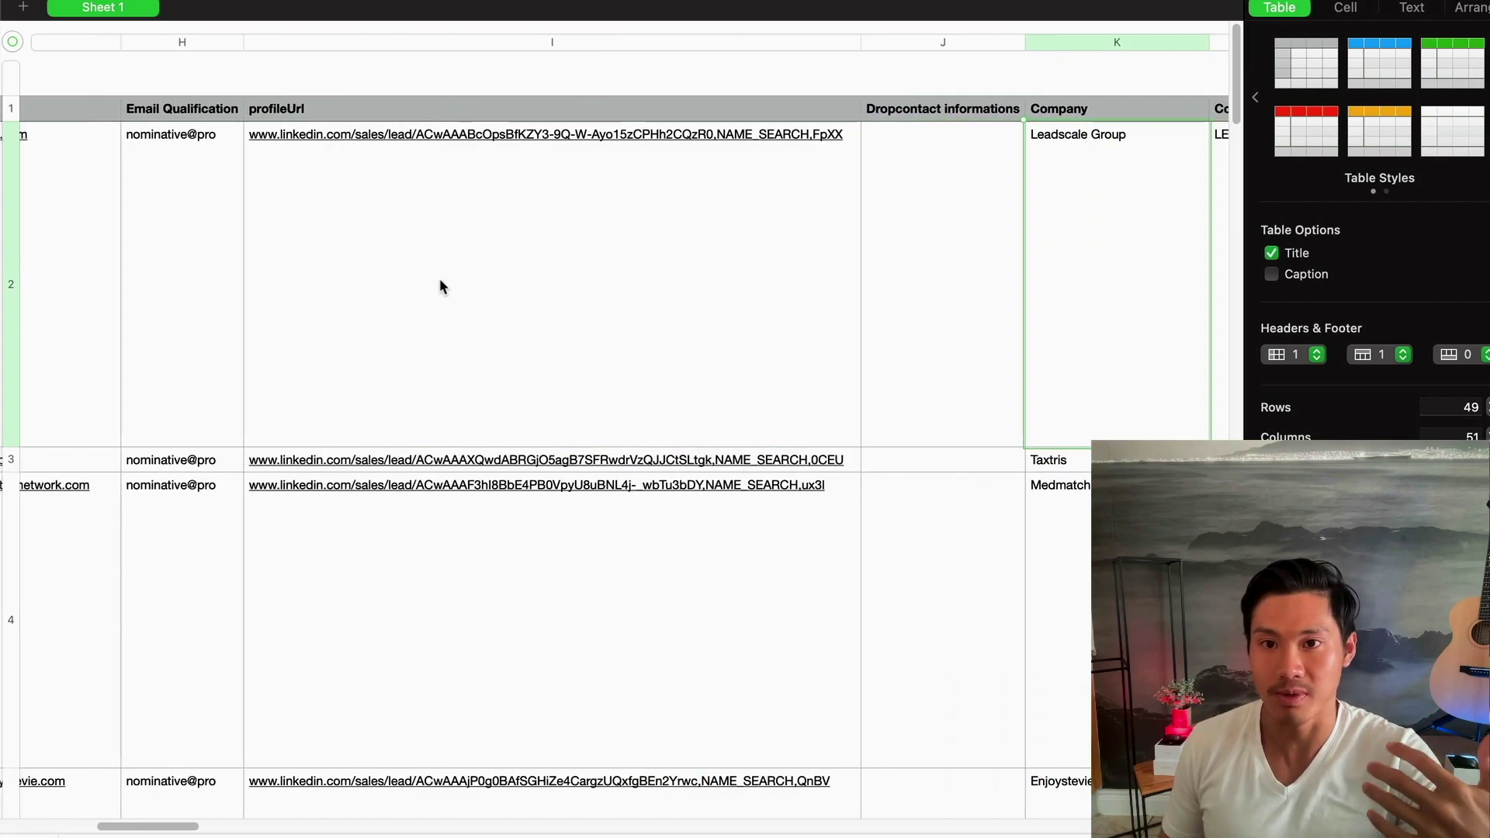
pyautogui.press('Right')
pyautogui.press('Right')
pyautogui.press('Right')
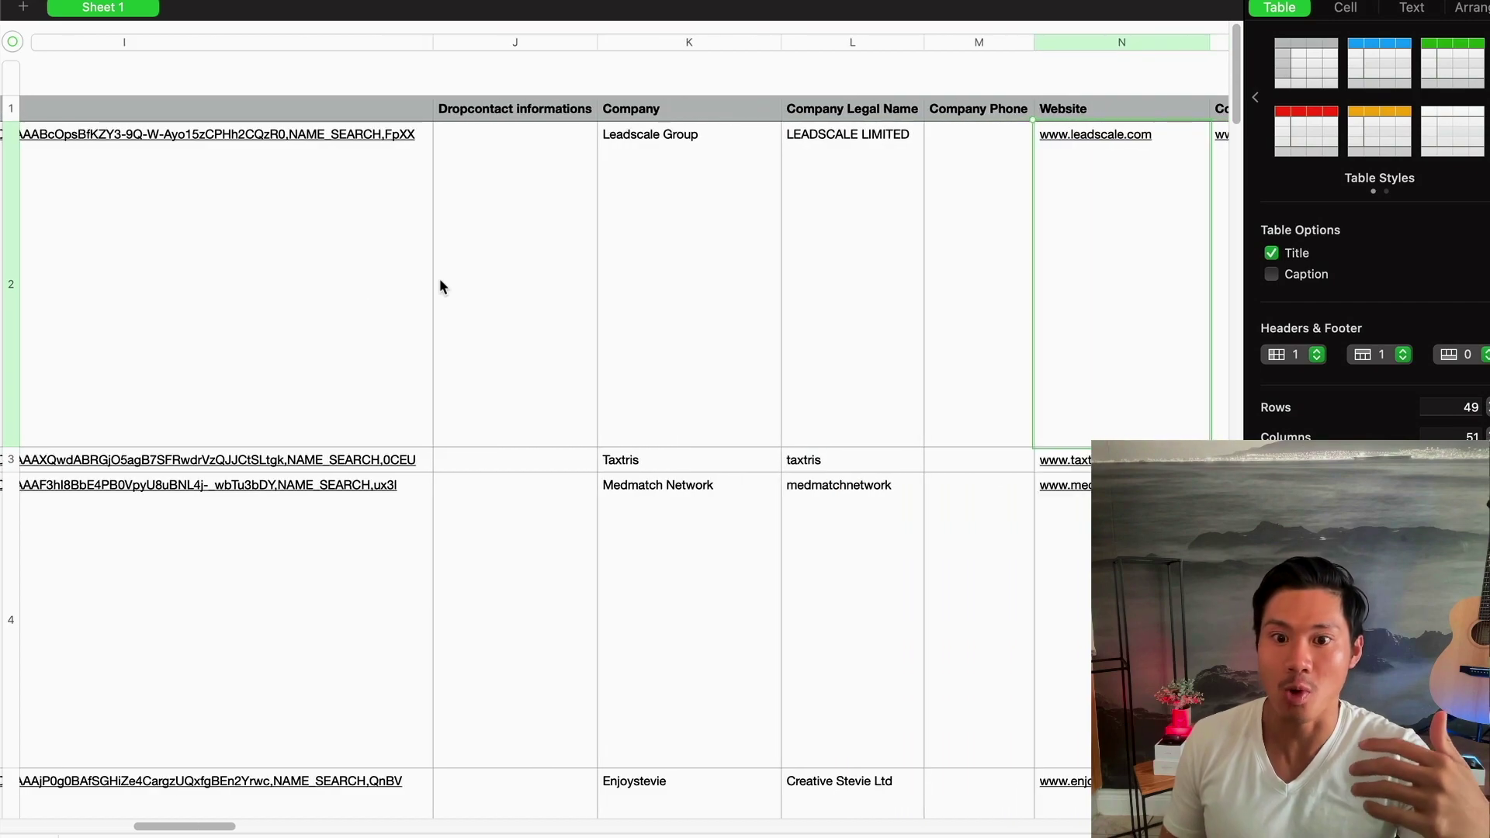
pyautogui.press('Left')
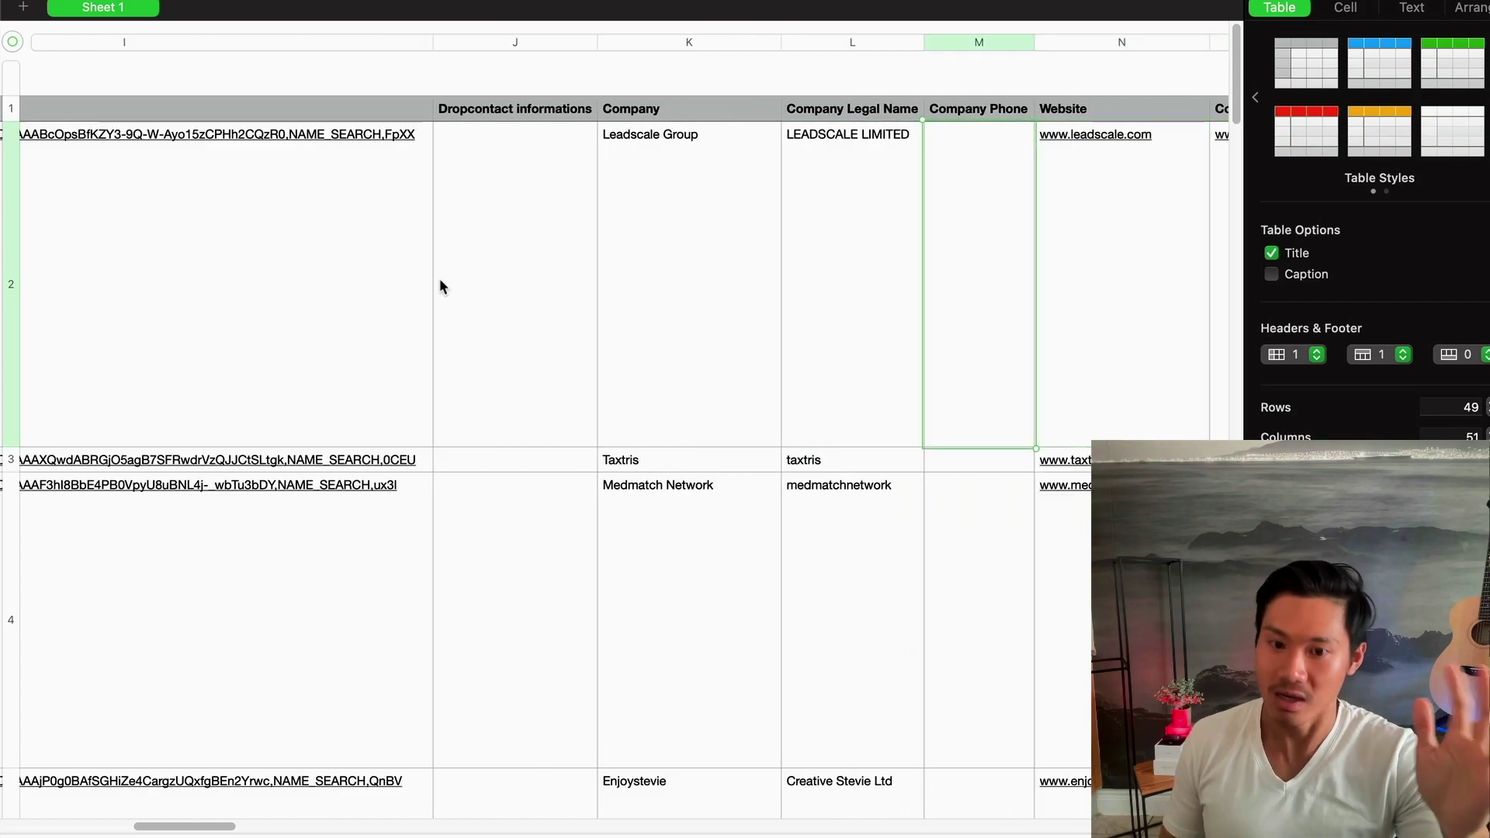
pyautogui.press('Left')
pyautogui.press('Left')
pyautogui.press('Left')
pyautogui.press('Left')
pyautogui.press('Left')
pyautogui.press('Left')
pyautogui.press('Left')
pyautogui.press('Left')
pyautogui.press('Left')
pyautogui.press('Left')
pyautogui.press('Left')
pyautogui.press('Left')
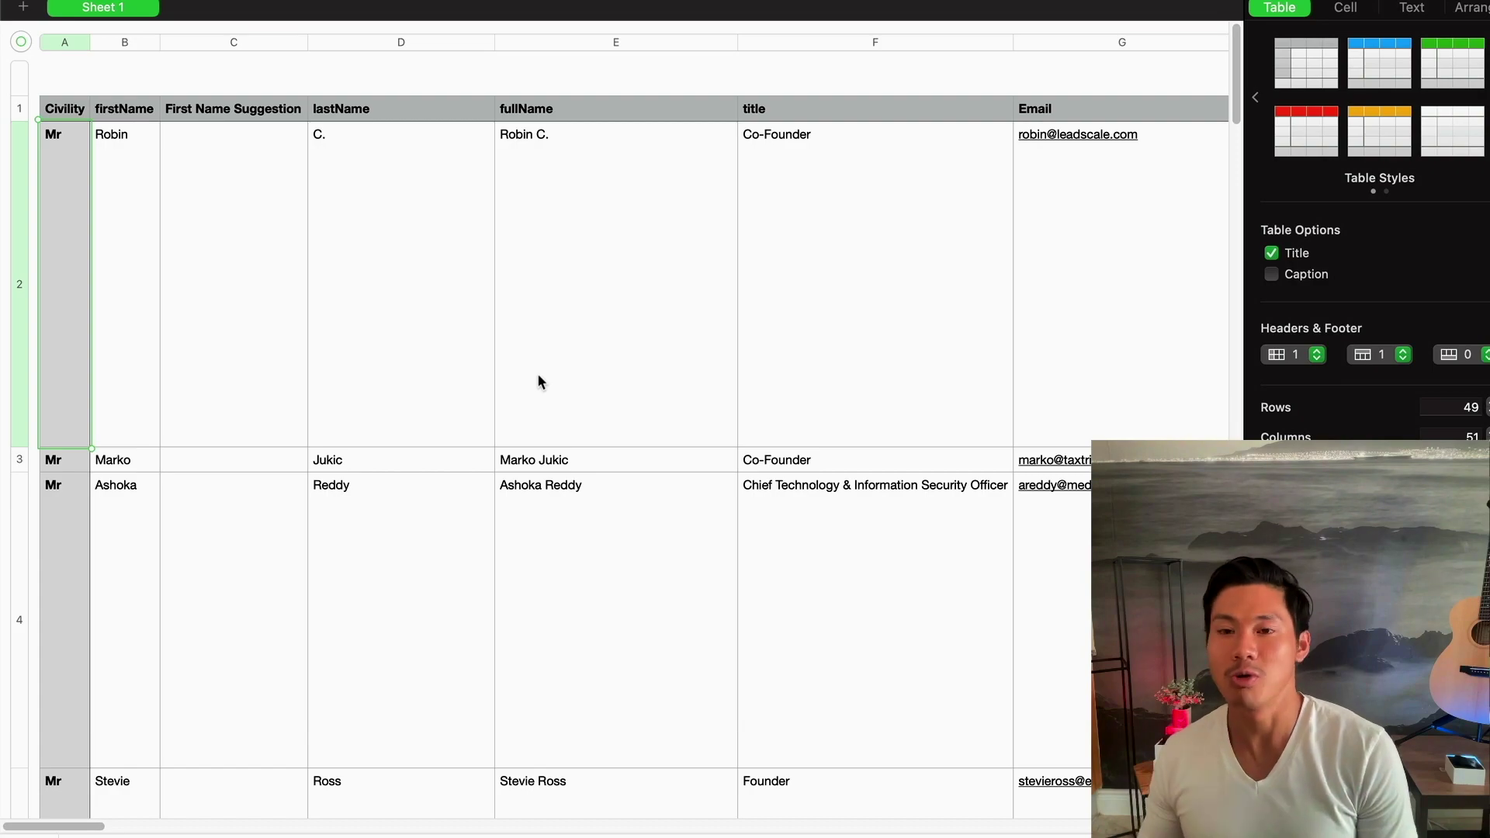
pyautogui.click(1058, 363)
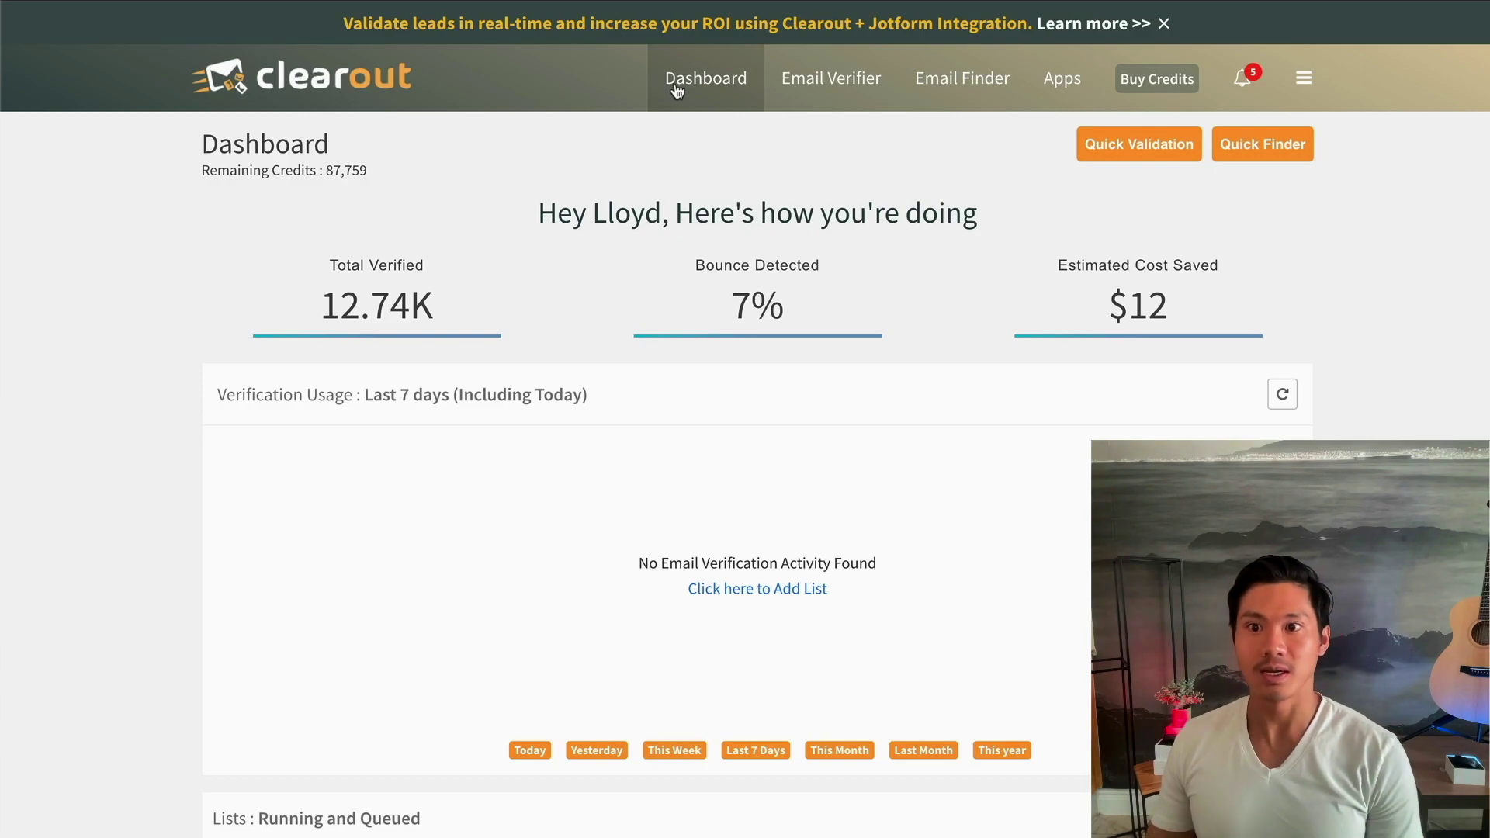
# - Add sampledataDC as a new list in Clearout's Email Verifier and view the verification lists
pyautogui.click(862, 84)
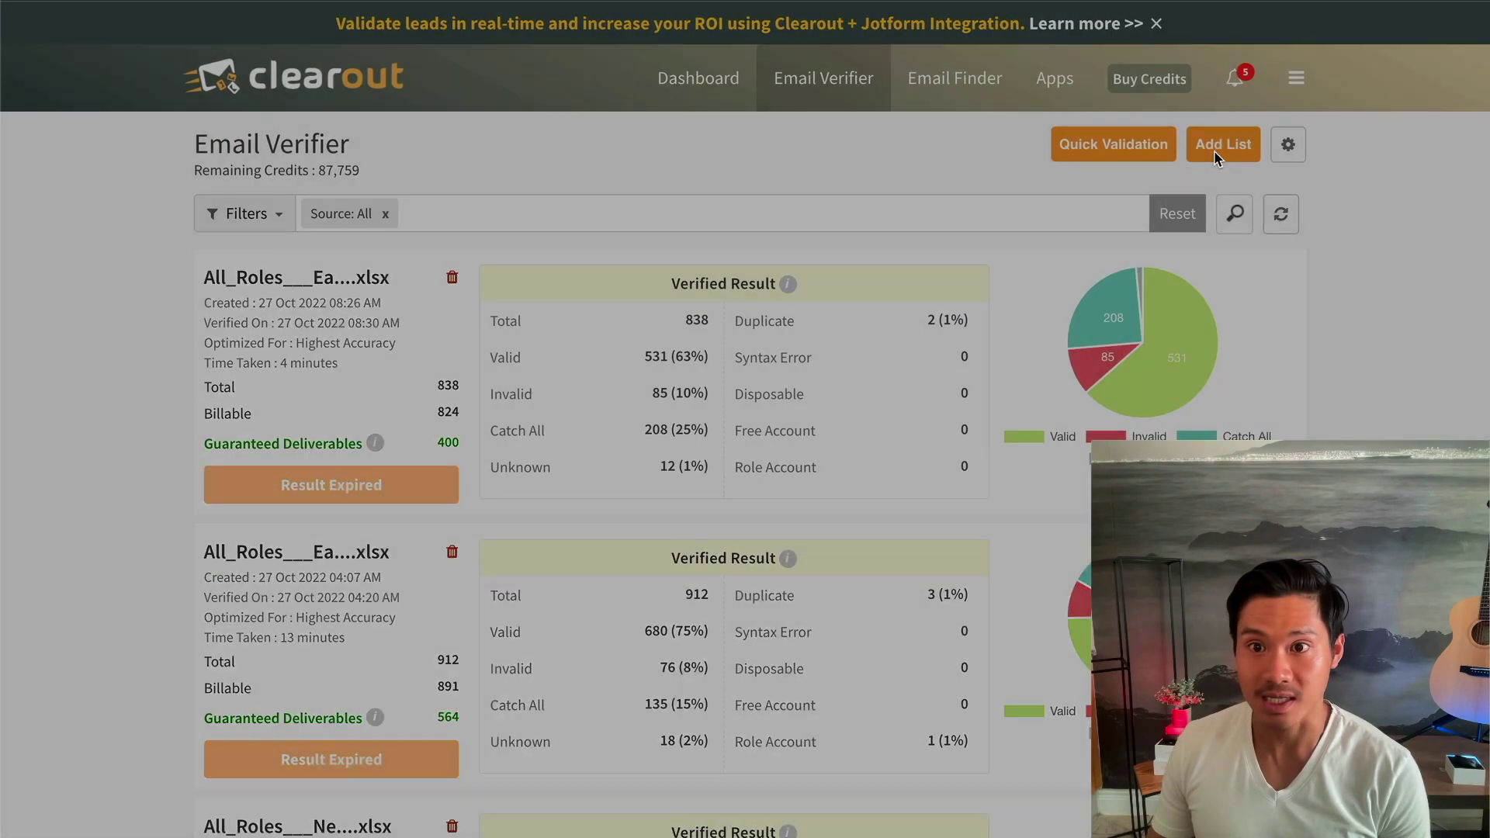
pyautogui.click(1217, 155)
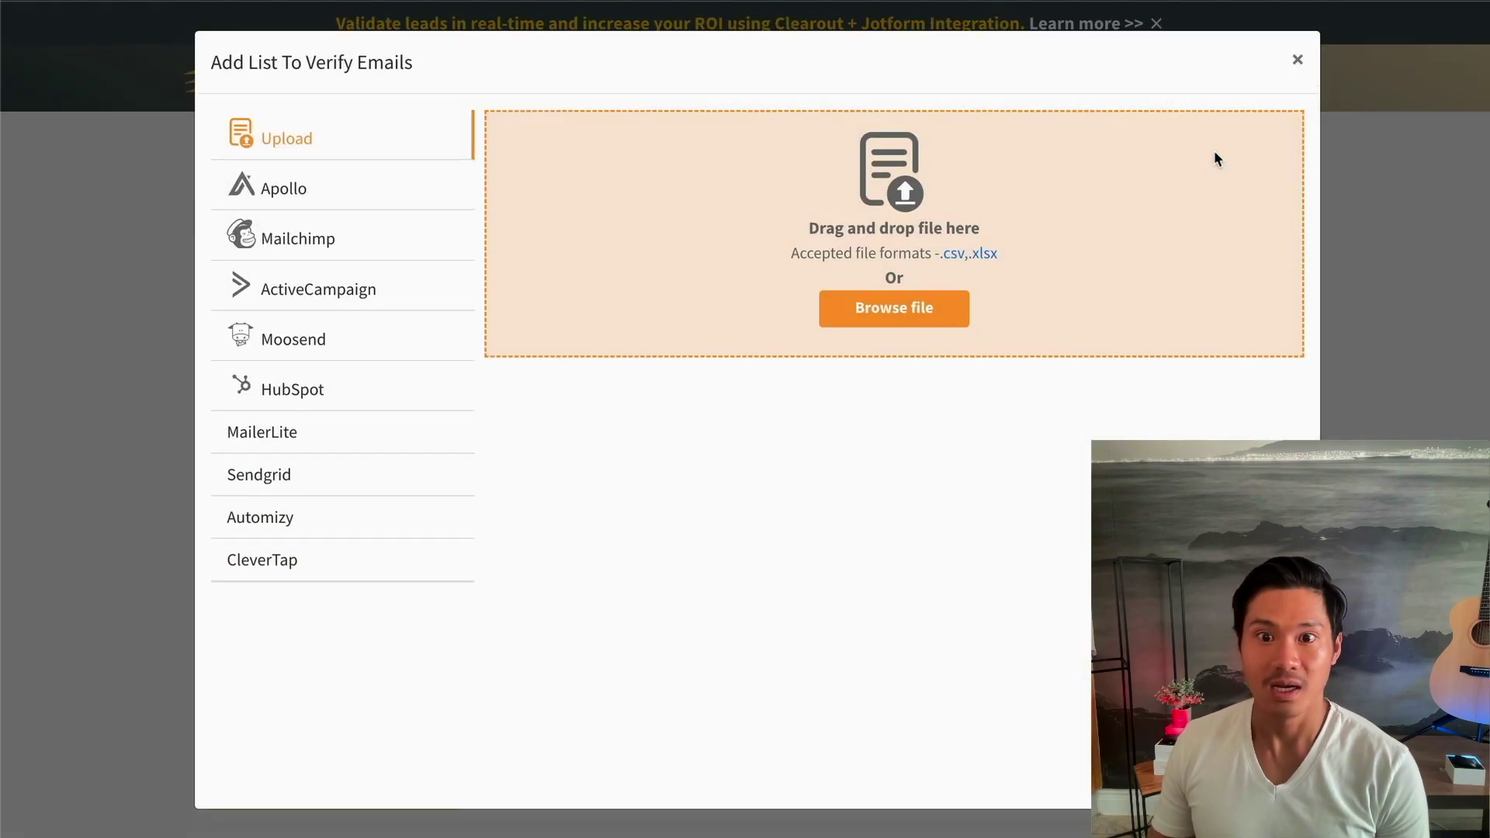
pyautogui.click(905, 320)
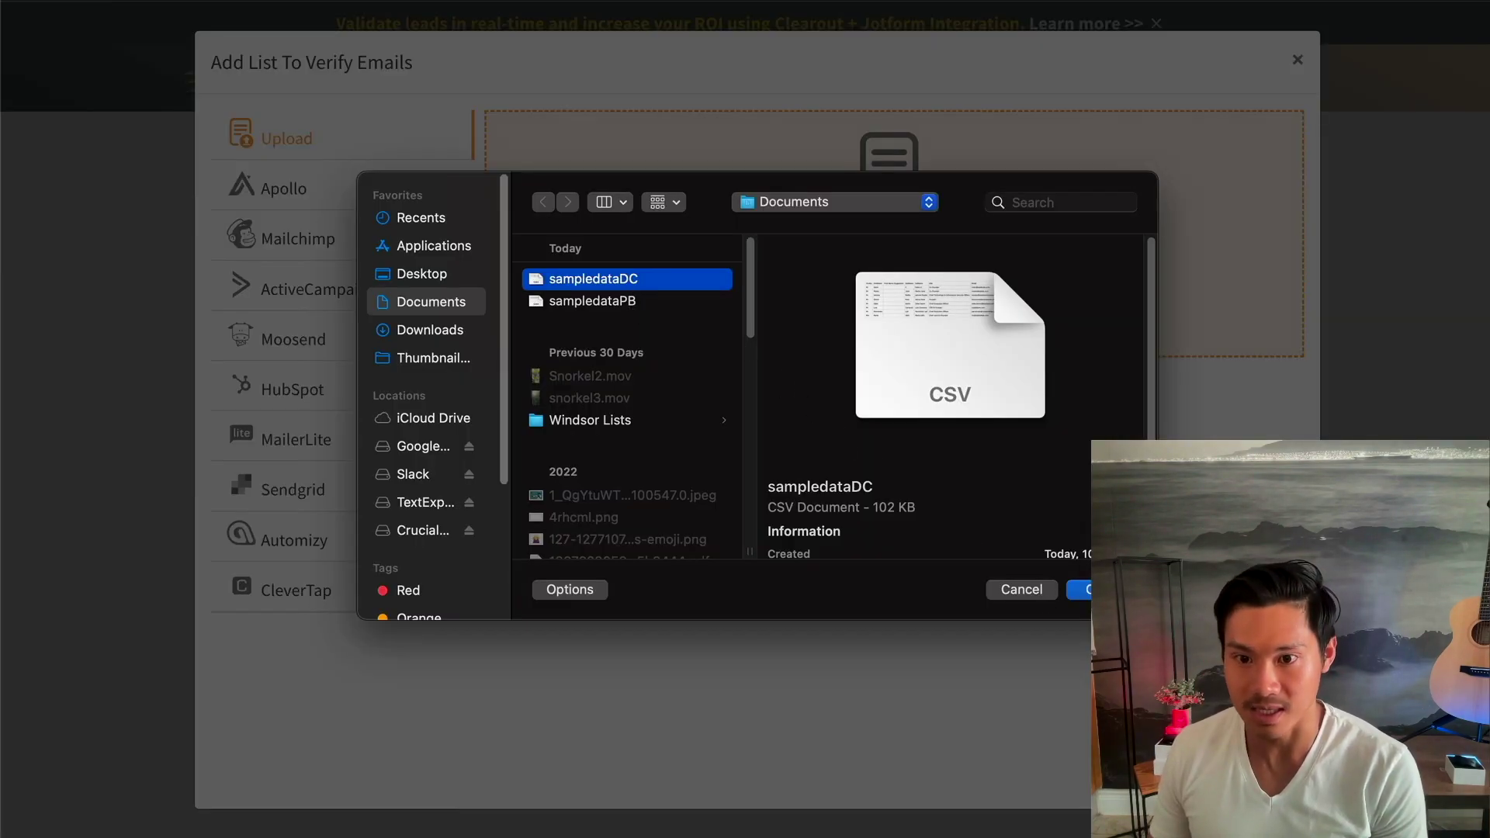
pyautogui.press('Return')
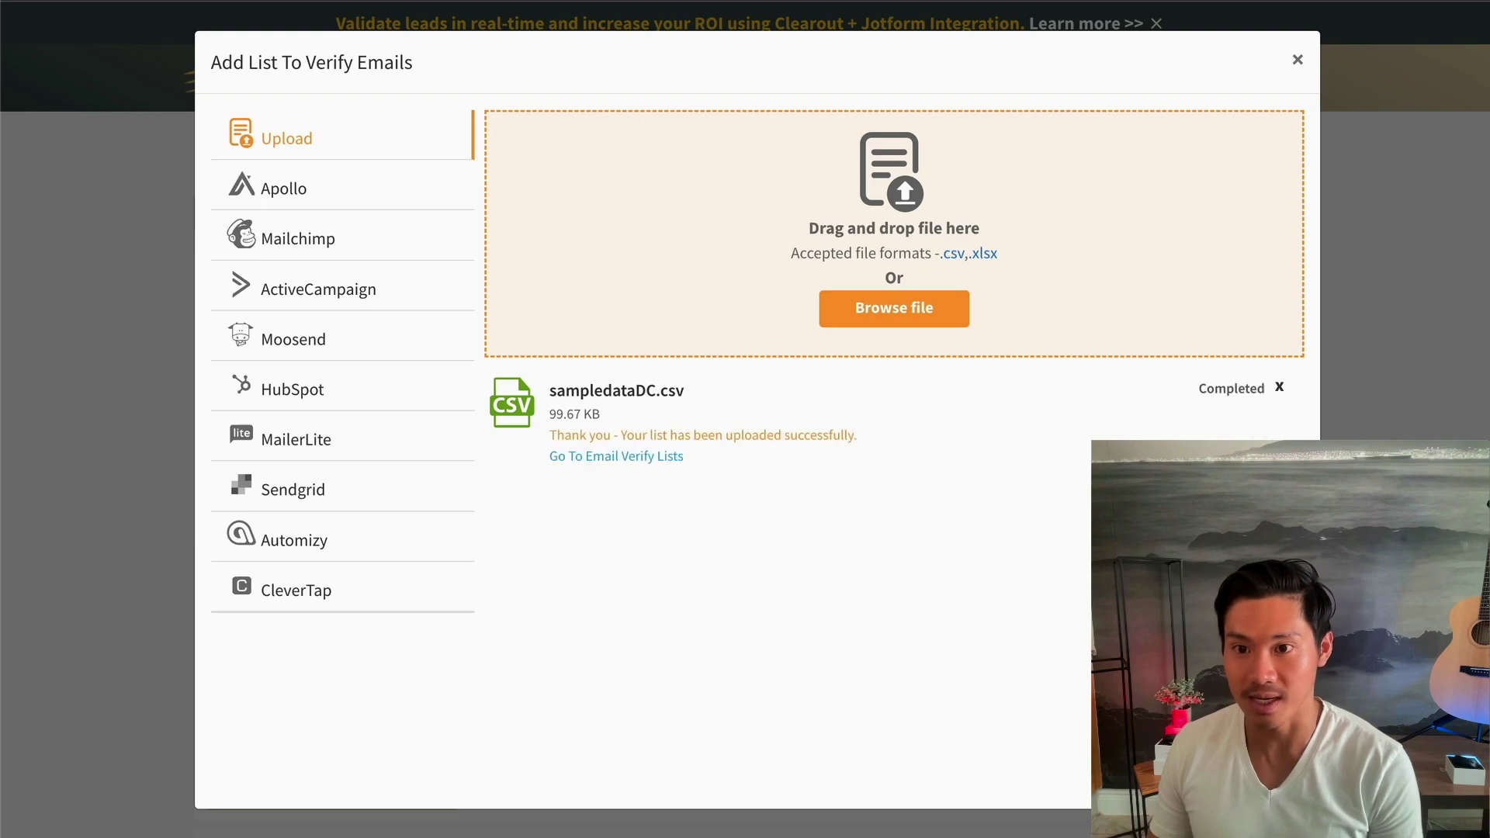
pyautogui.click(654, 458)
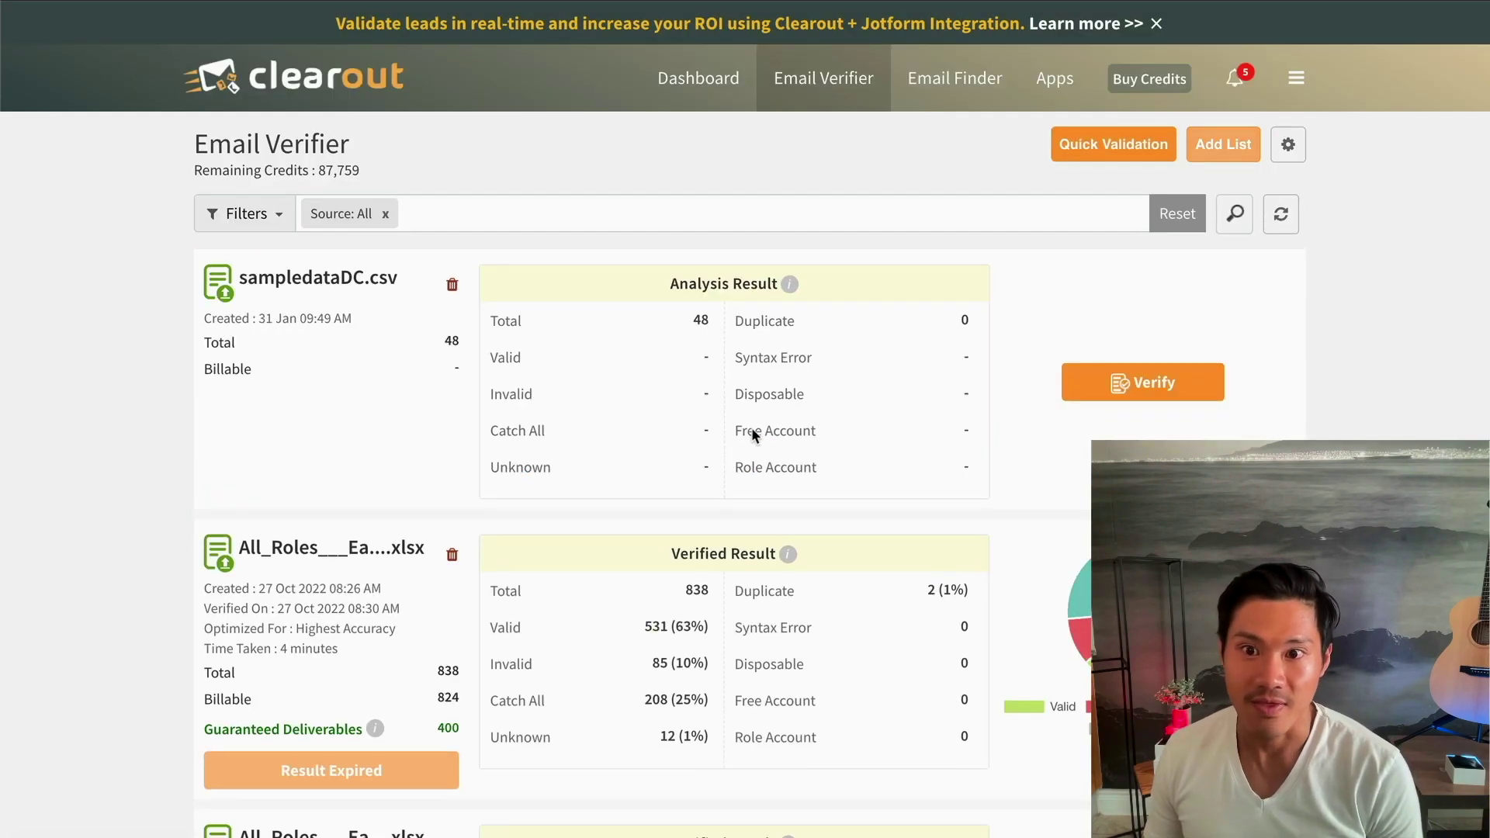
# - Verify sampledataDC.csv (44 valid, 3 invalid, 1 catch-all) and show its result download options
pyautogui.click(1151, 393)
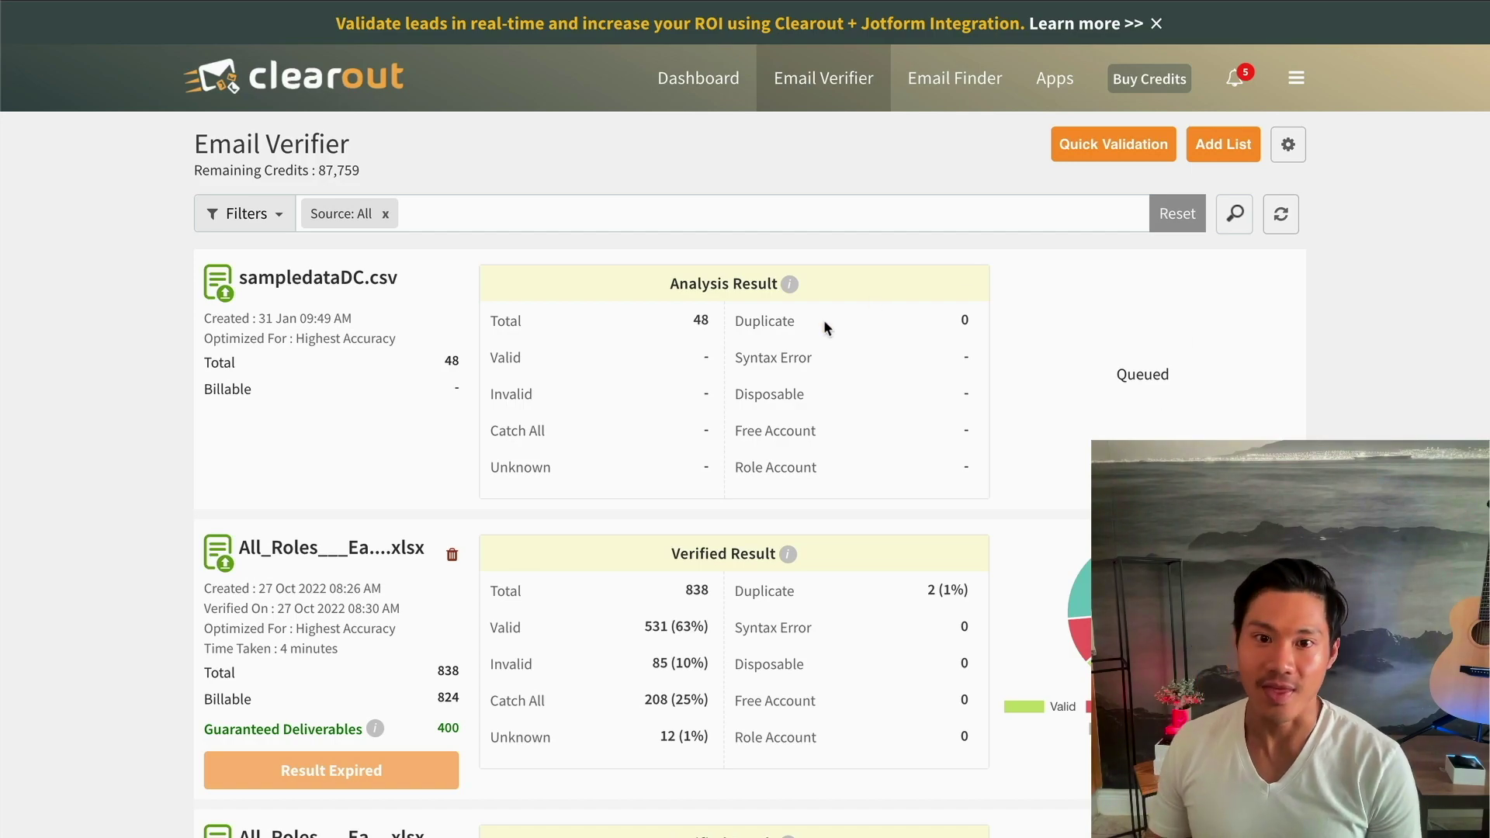
pyautogui.scroll(-1, 848, 583)
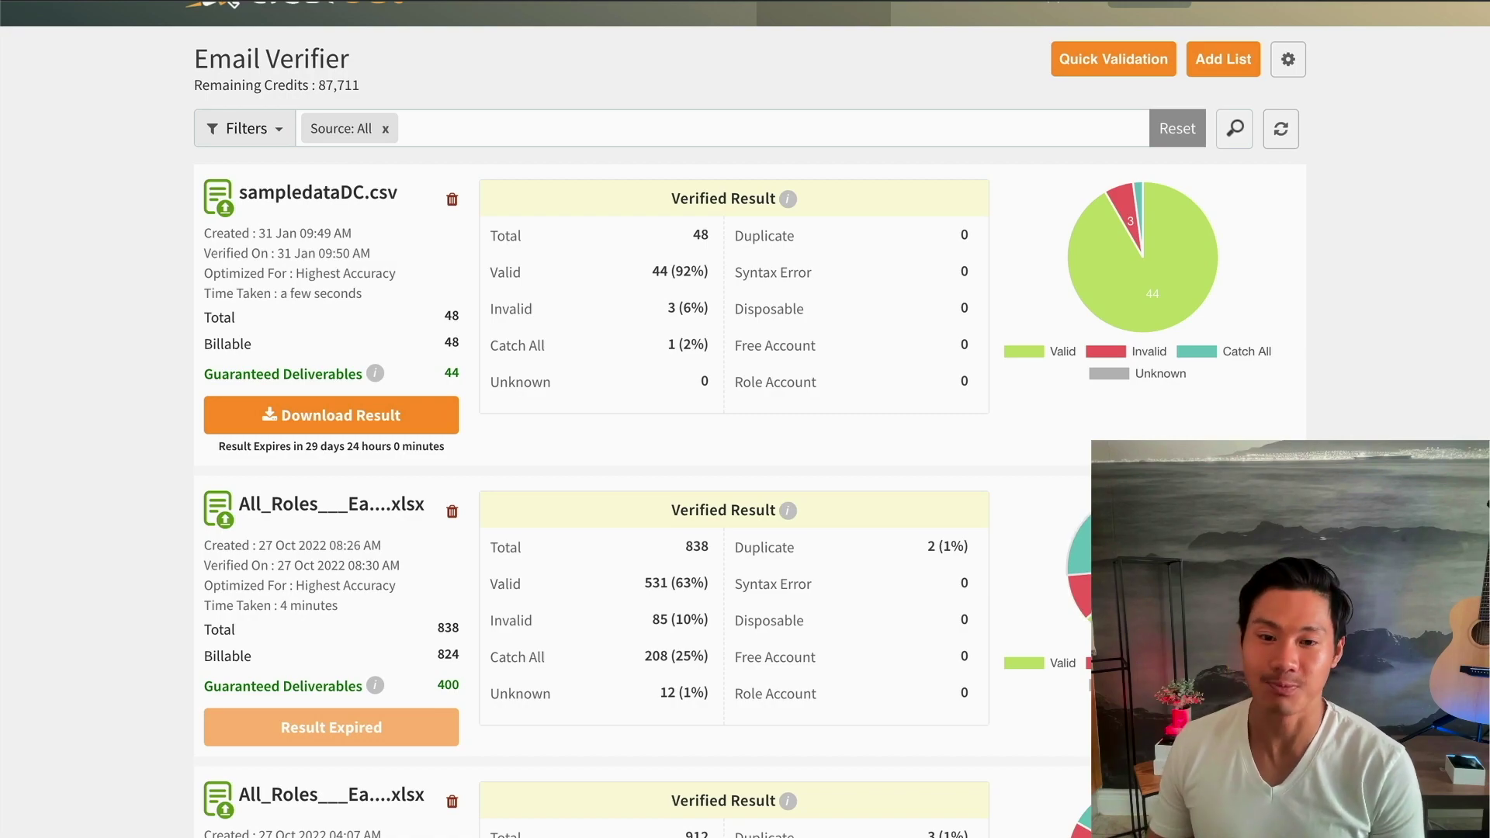
pyautogui.click(358, 431)
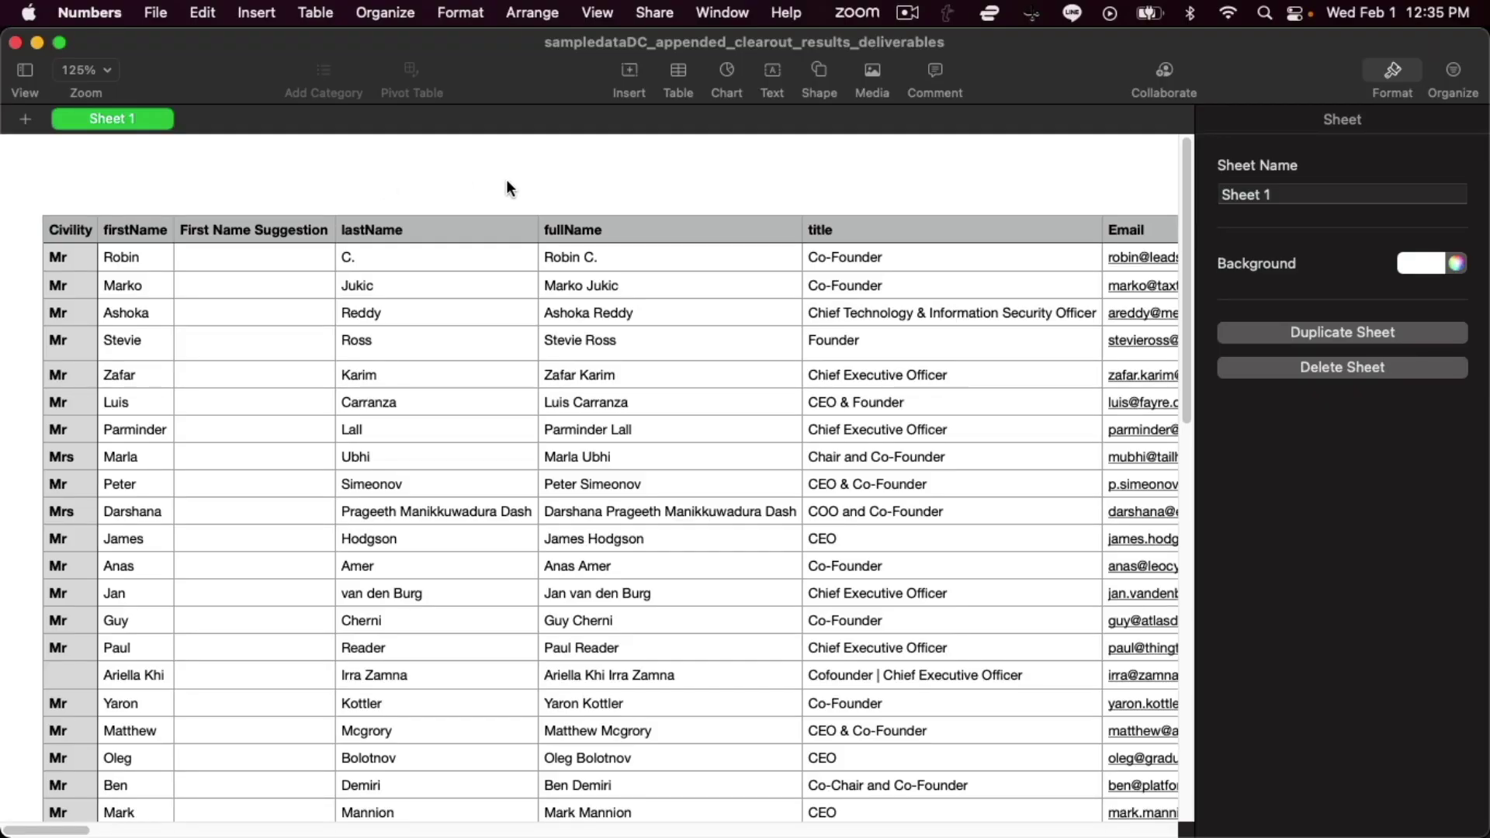
# - Review the deliverables sheet in Numbers, moving from the first lead's full name to their title
pyautogui.scroll(-2, 557, 234)
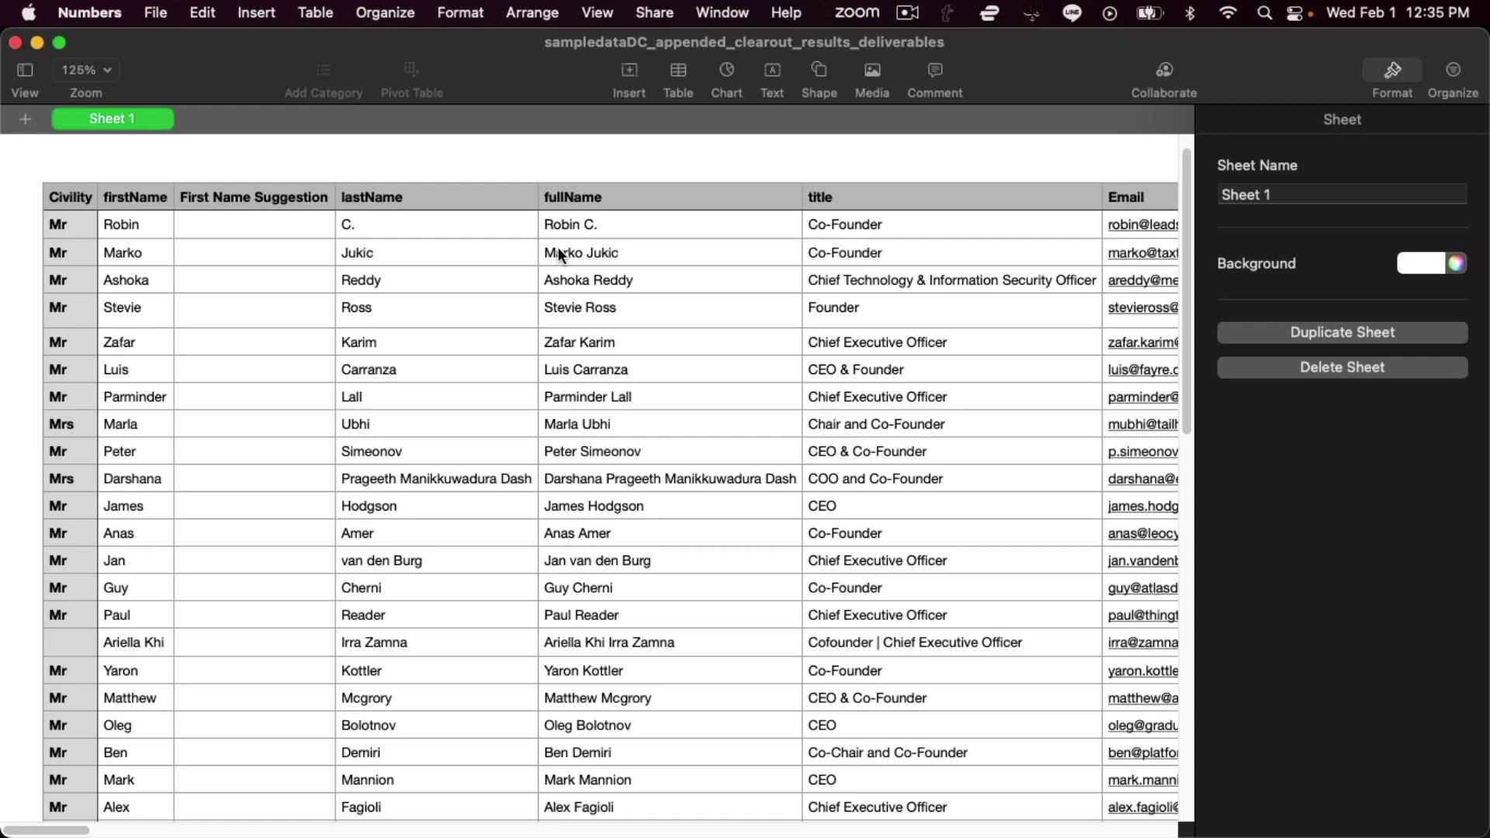
pyautogui.click(724, 234)
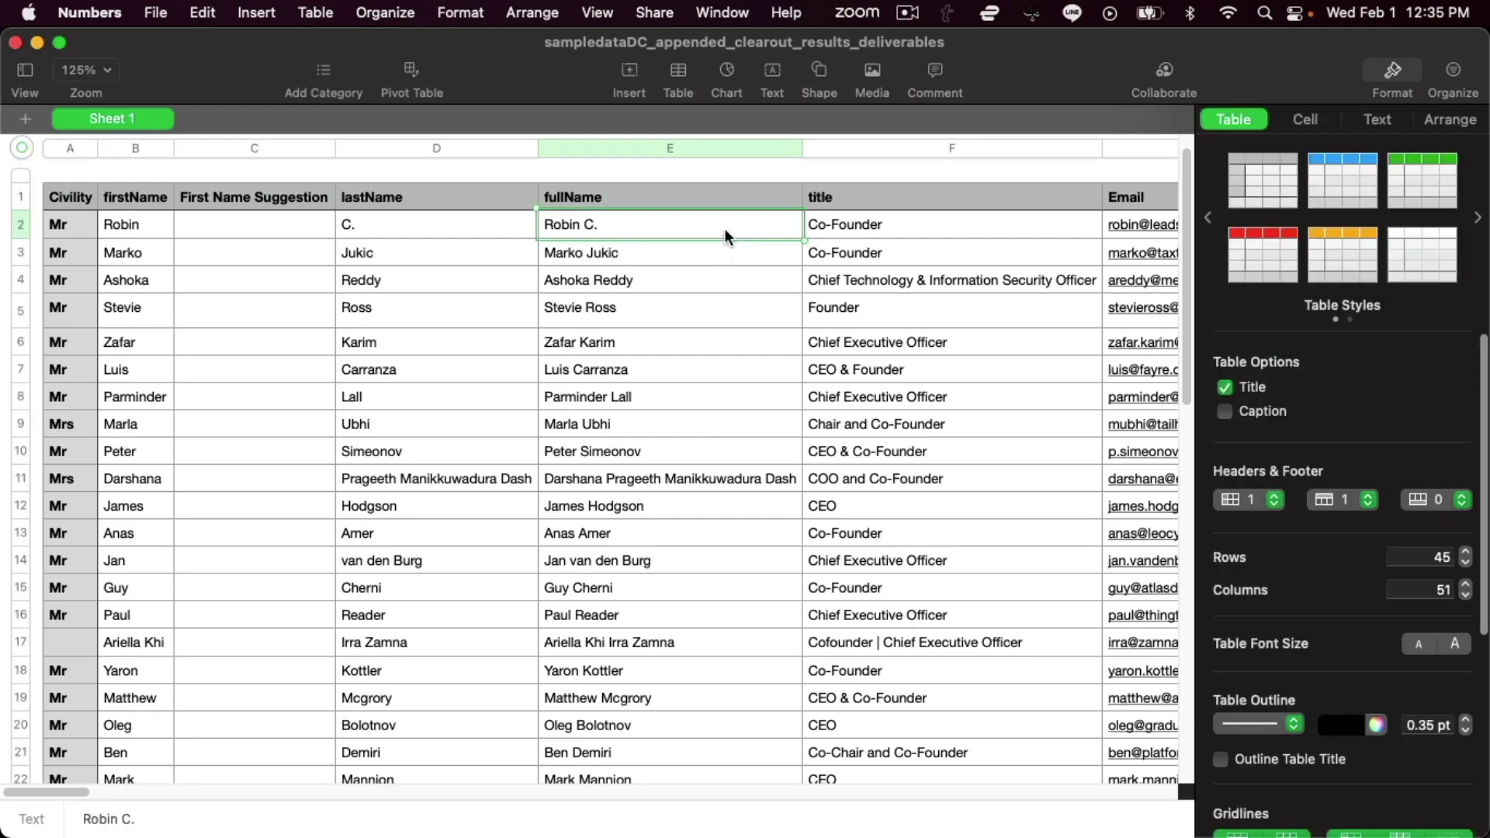
pyautogui.press('Tab')
pyautogui.press('Tab')
pyautogui.press('Tab')
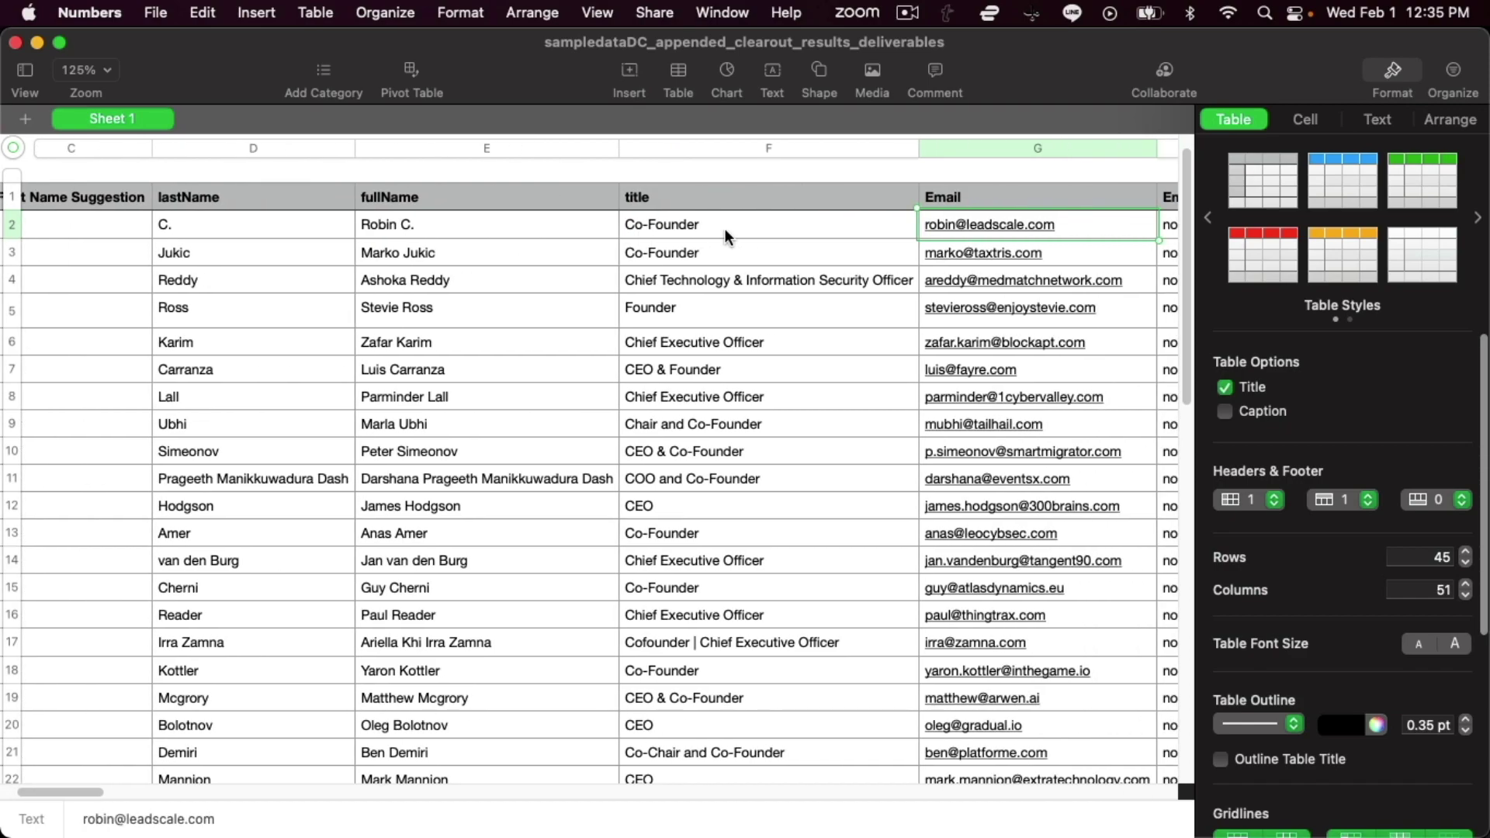